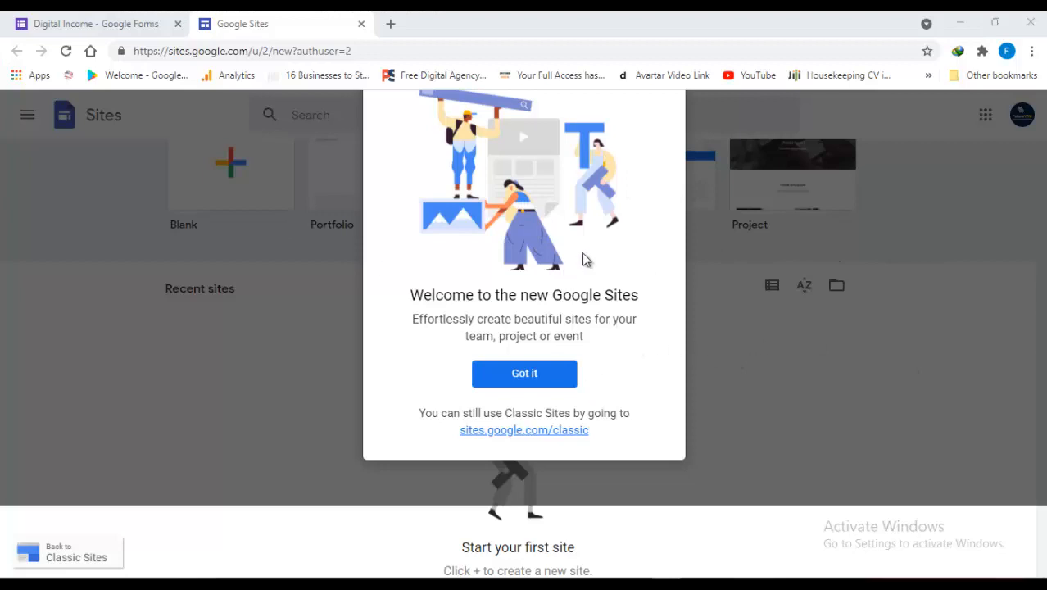
# Dismiss the Google Sites welcome message and open sites.google.com in a new browser tab
pyautogui.click(531, 377)
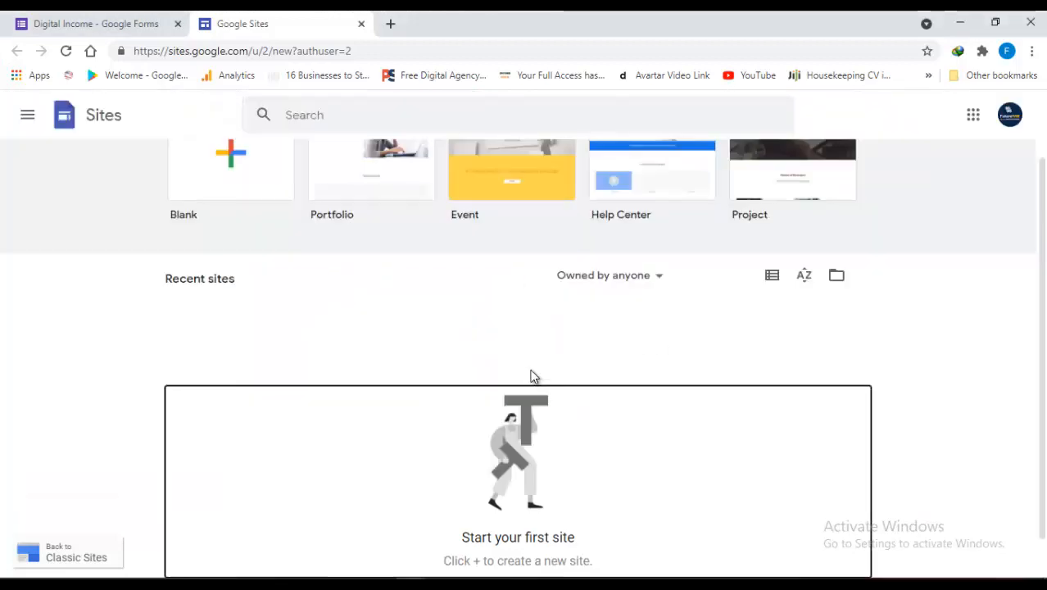
pyautogui.scroll(1, 1041, 246)
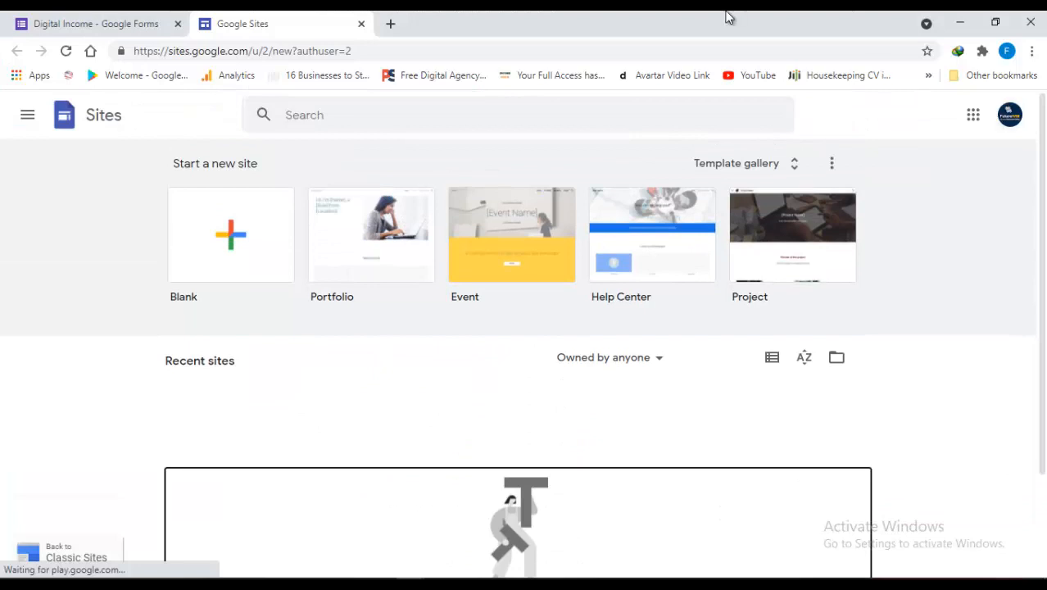
pyautogui.click(391, 24)
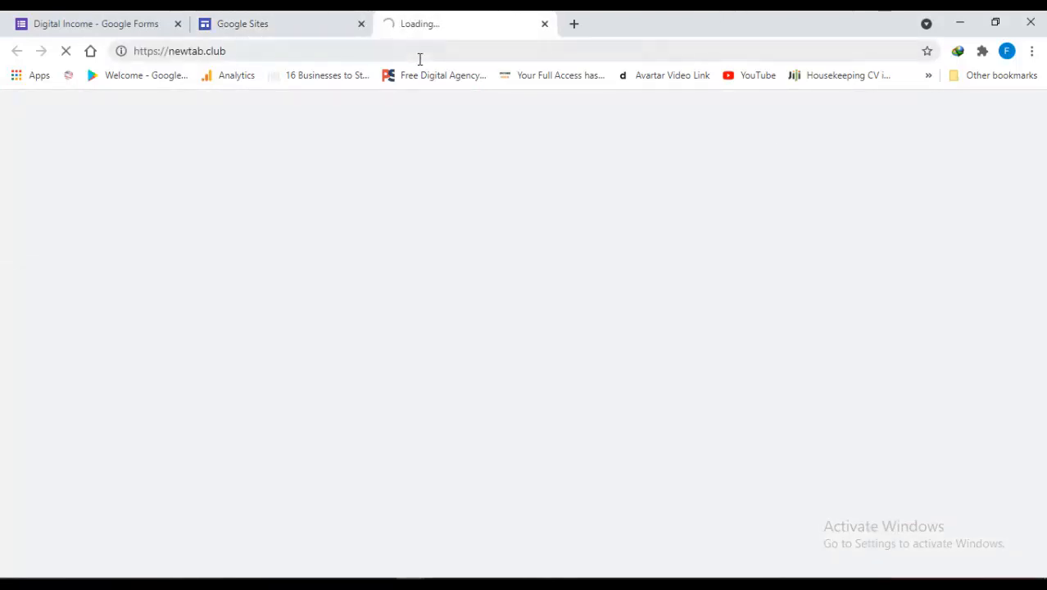
pyautogui.click(420, 59)
pyautogui.write('site')
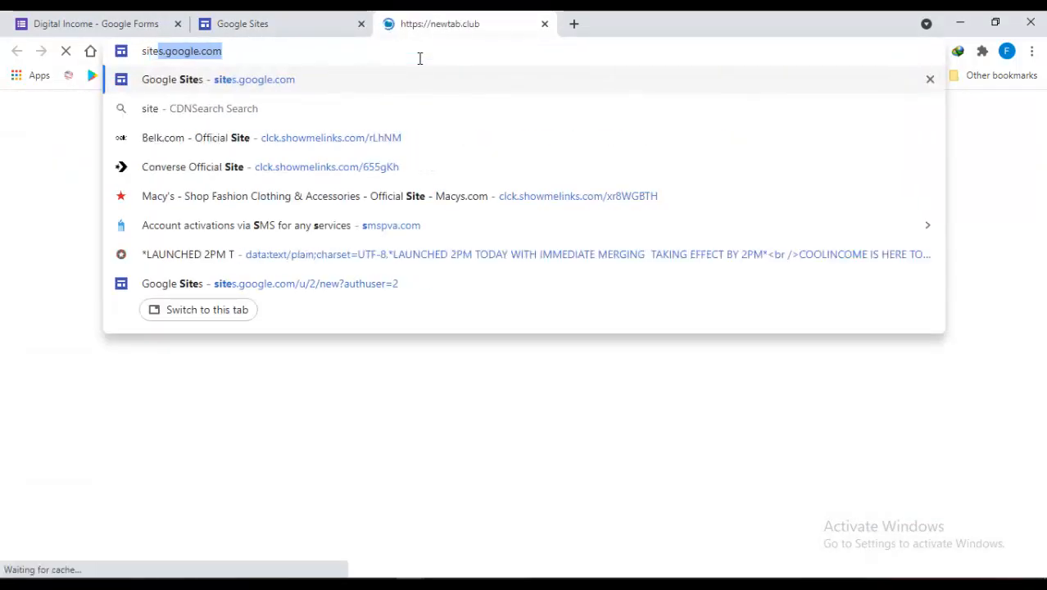
pyautogui.press('Return')
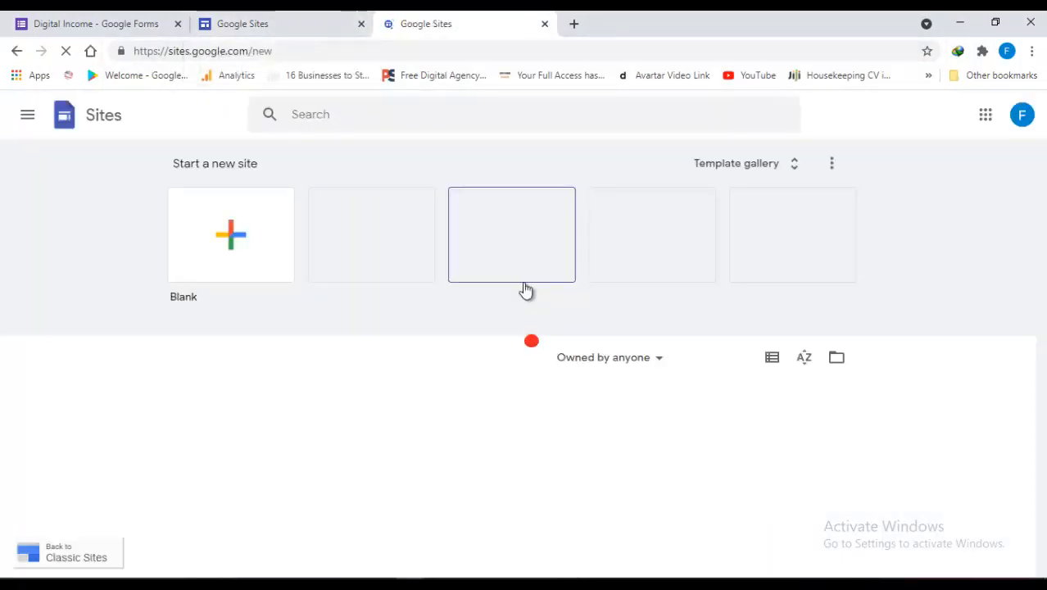
pyautogui.scroll(-1, 901, 373)
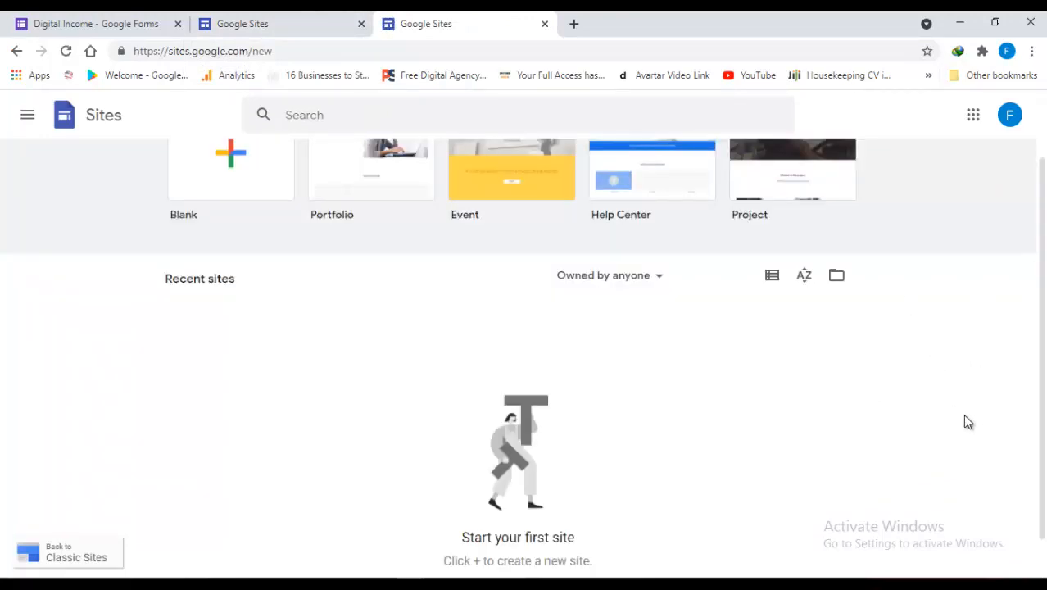
pyautogui.rightClick(947, 403)
pyautogui.press('Escape')
pyautogui.hotkey('ctrl', 'shift', 'i')
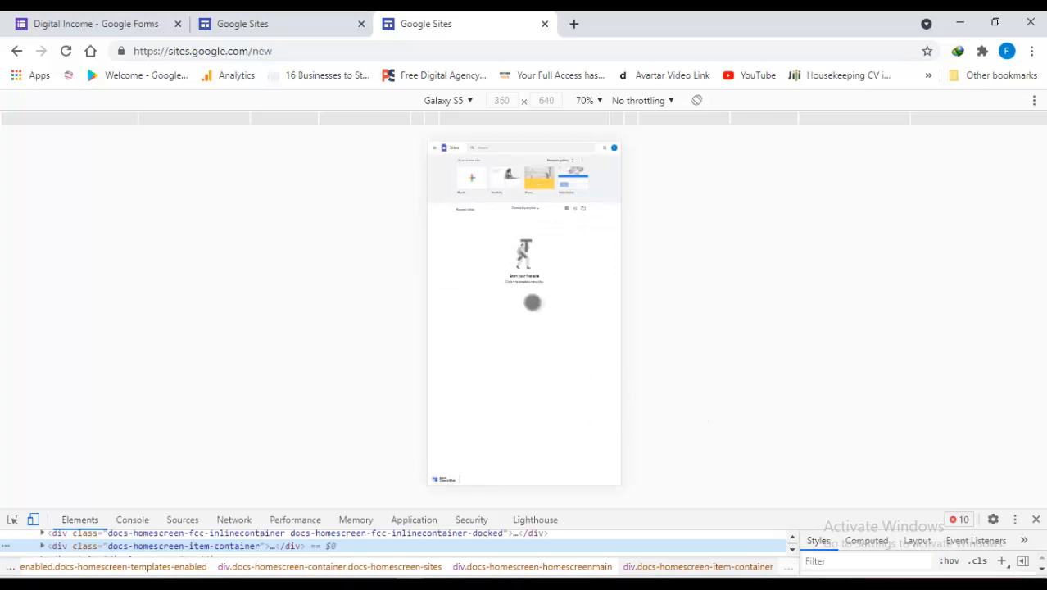
# Create a new blank site from the Google Sites home page
pyautogui.click(276, 18)
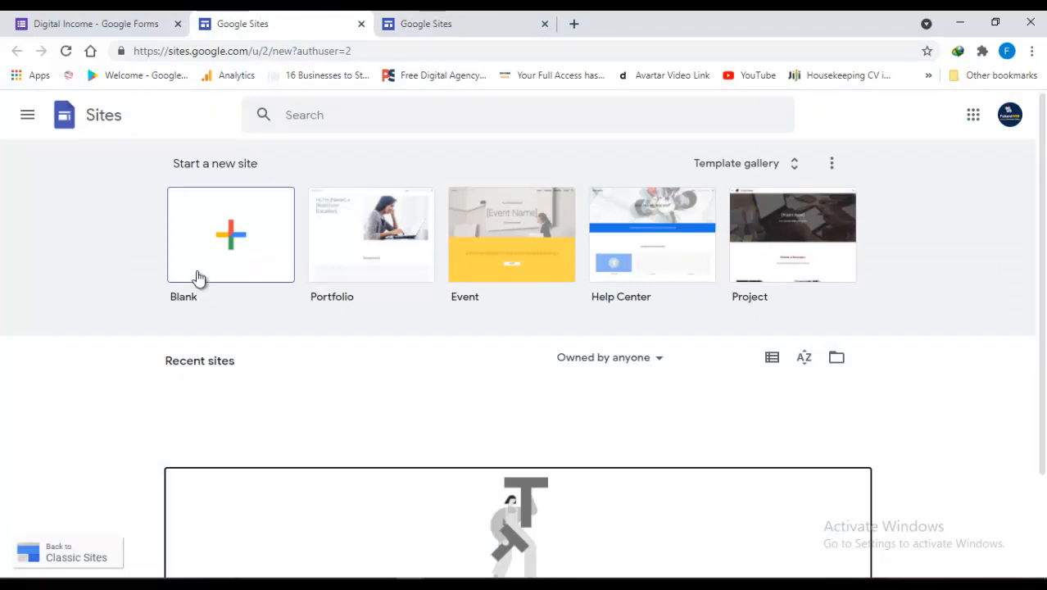
pyautogui.moveTo(1041, 248)
pyautogui.mouseDown()
pyautogui.moveTo(1042, 351)
pyautogui.moveTo(1042, 237)
pyautogui.mouseUp()
pyautogui.click(235, 235)
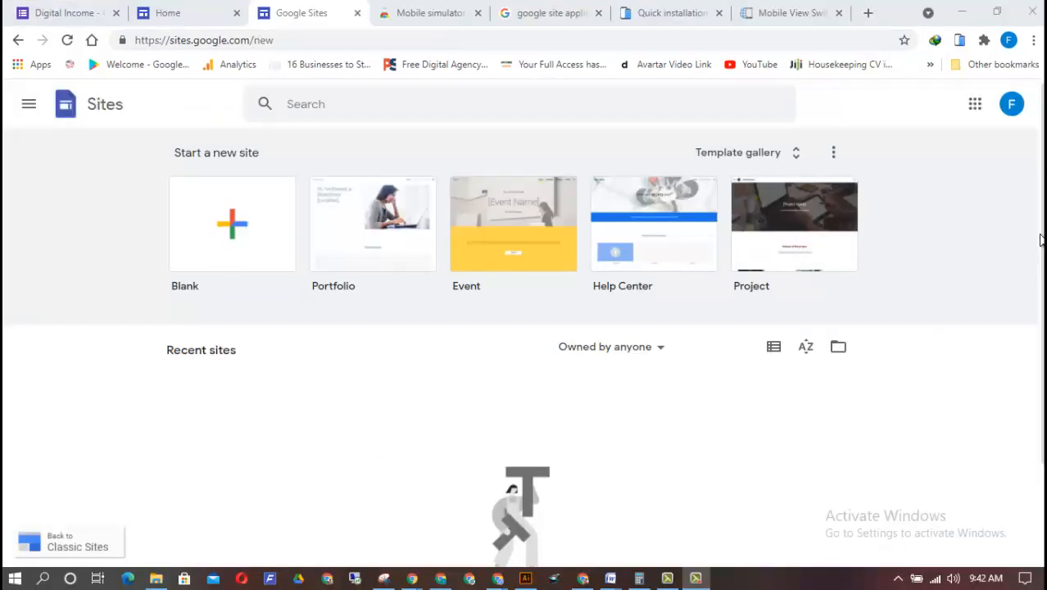
pyautogui.moveTo(1042, 238)
pyautogui.mouseDown()
pyautogui.moveTo(1042, 308)
pyautogui.moveTo(1041, 236)
pyautogui.mouseUp()
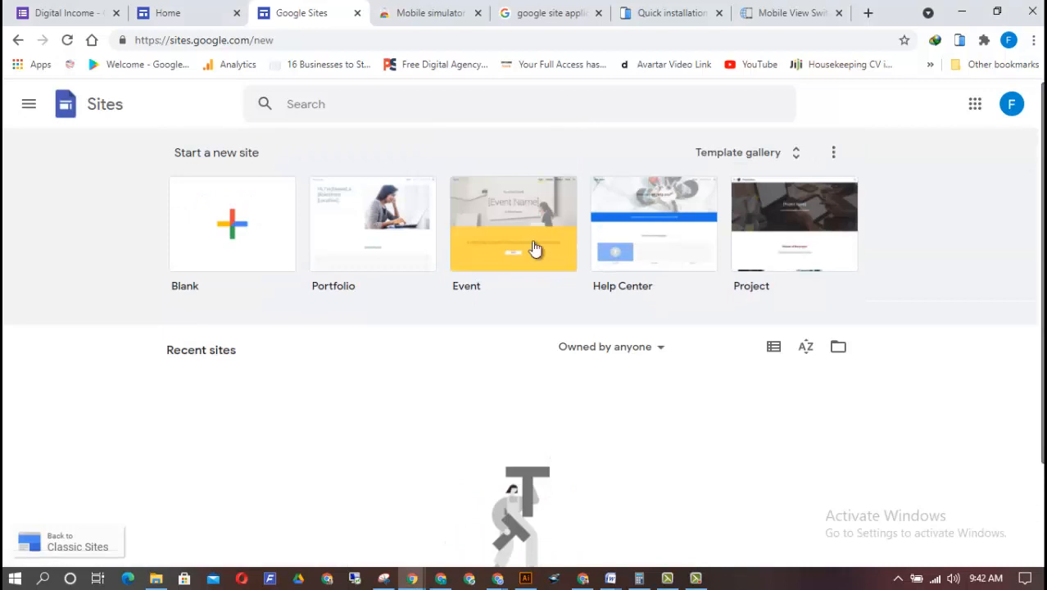
pyautogui.click(266, 233)
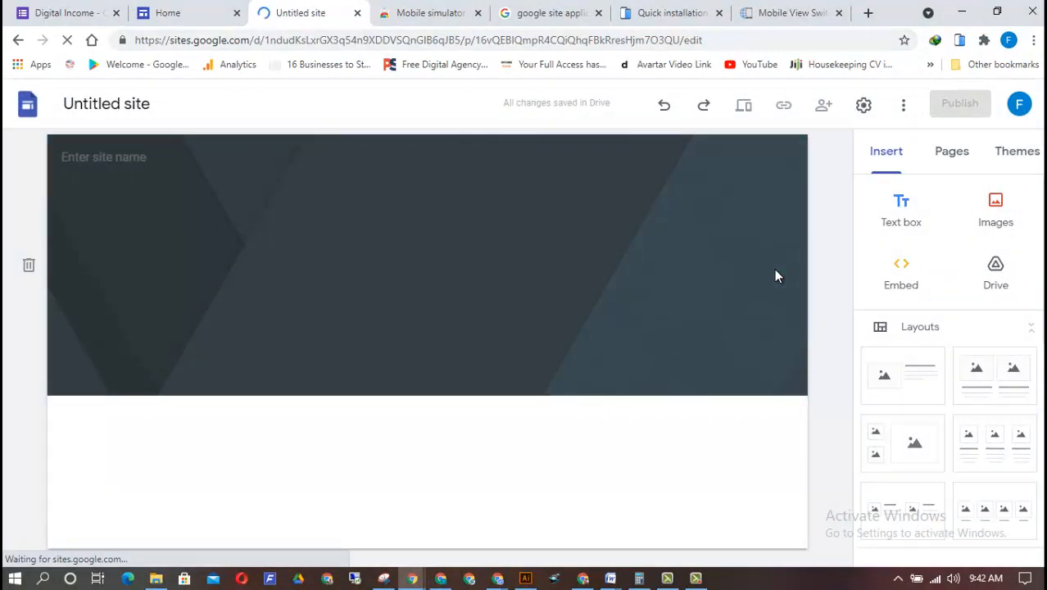
# Go through the editor's introductory tour from adding content to publishing and close it
pyautogui.click(509, 274)
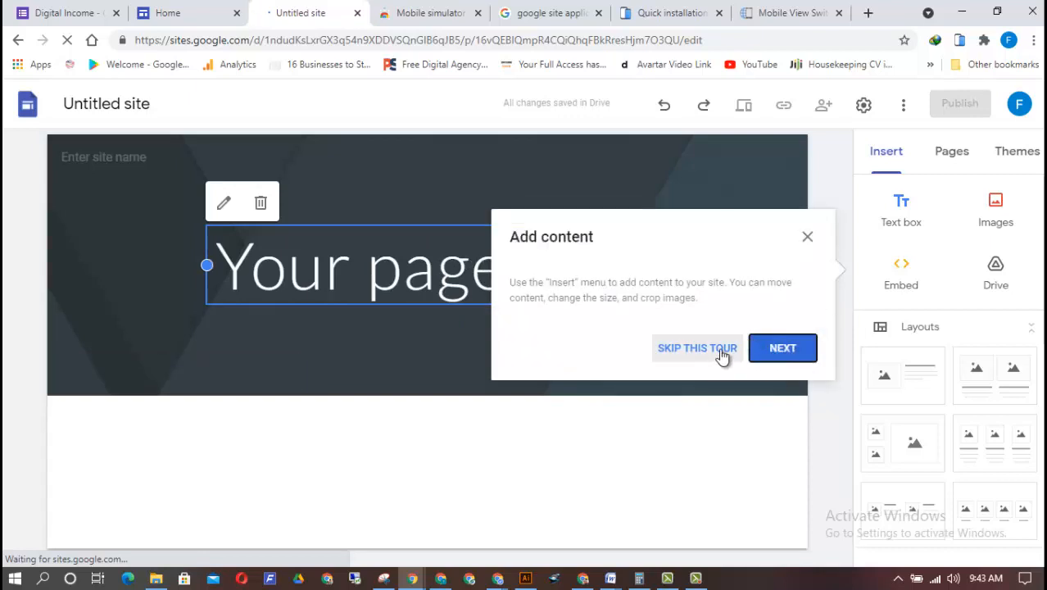
pyautogui.click(779, 352)
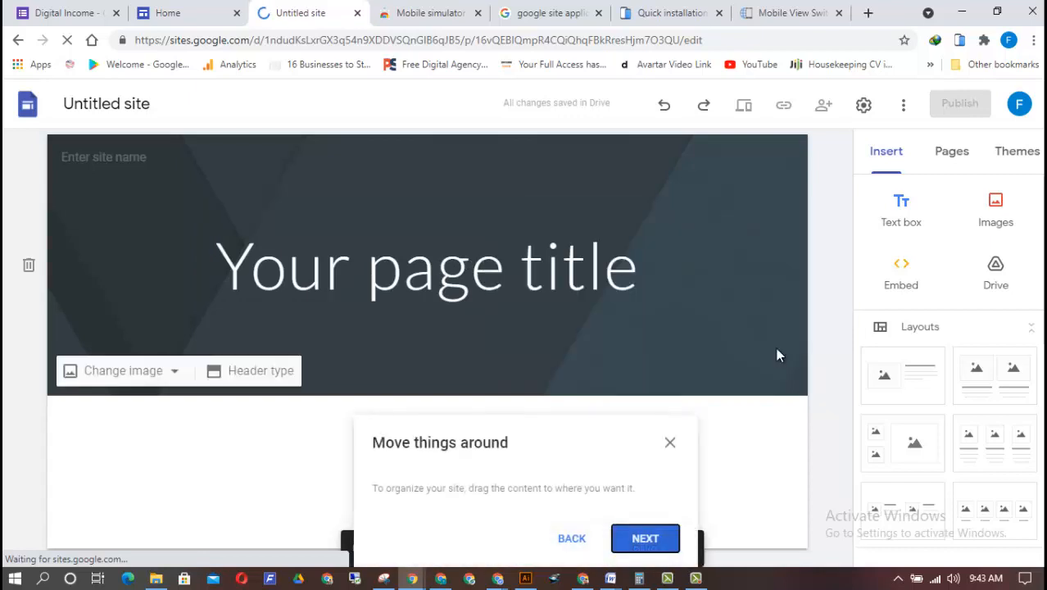
pyautogui.click(647, 541)
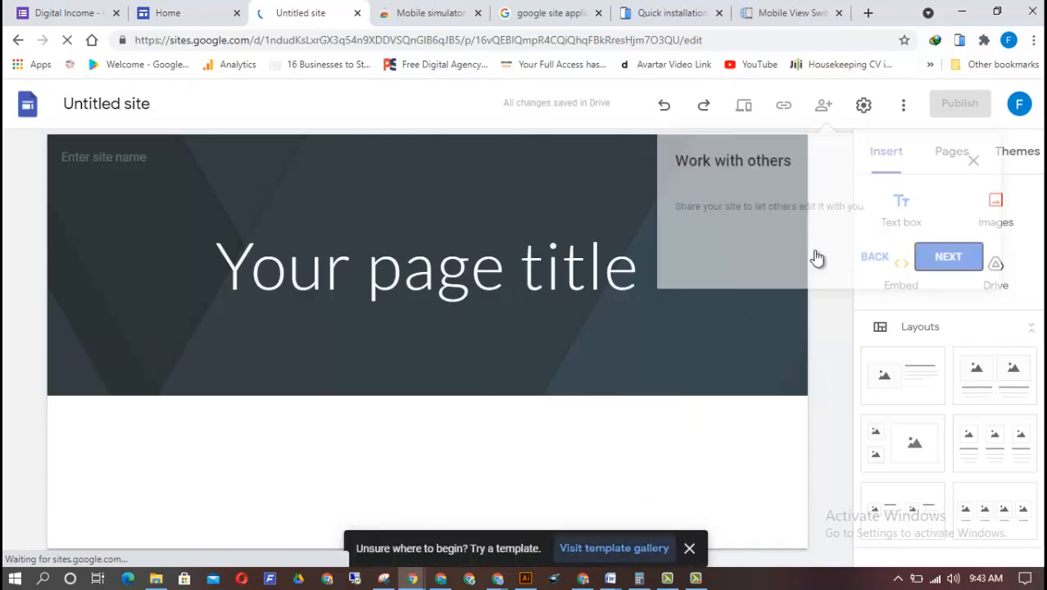
pyautogui.click(951, 257)
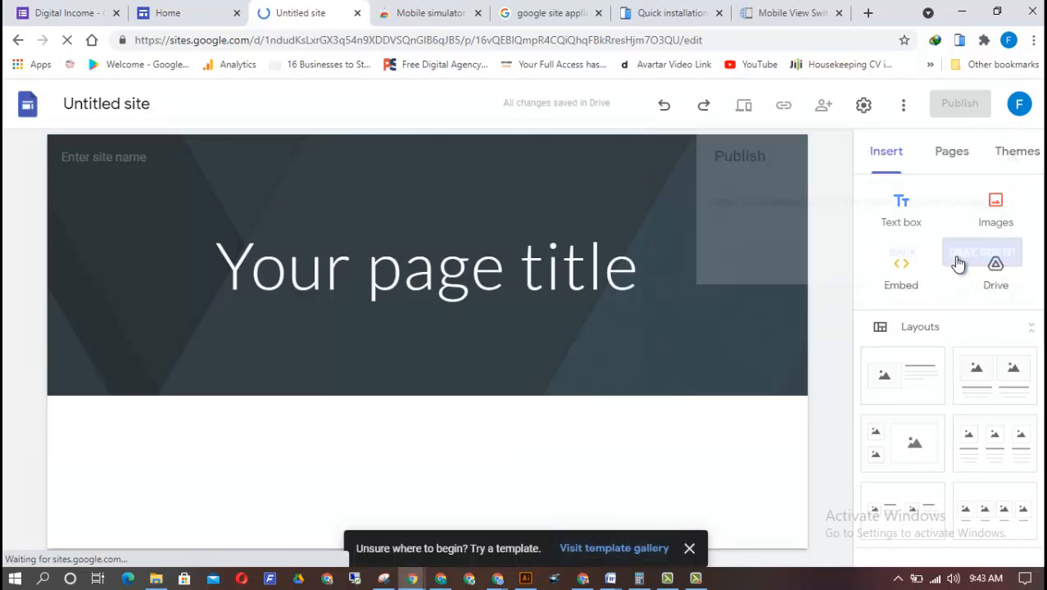
pyautogui.click(993, 260)
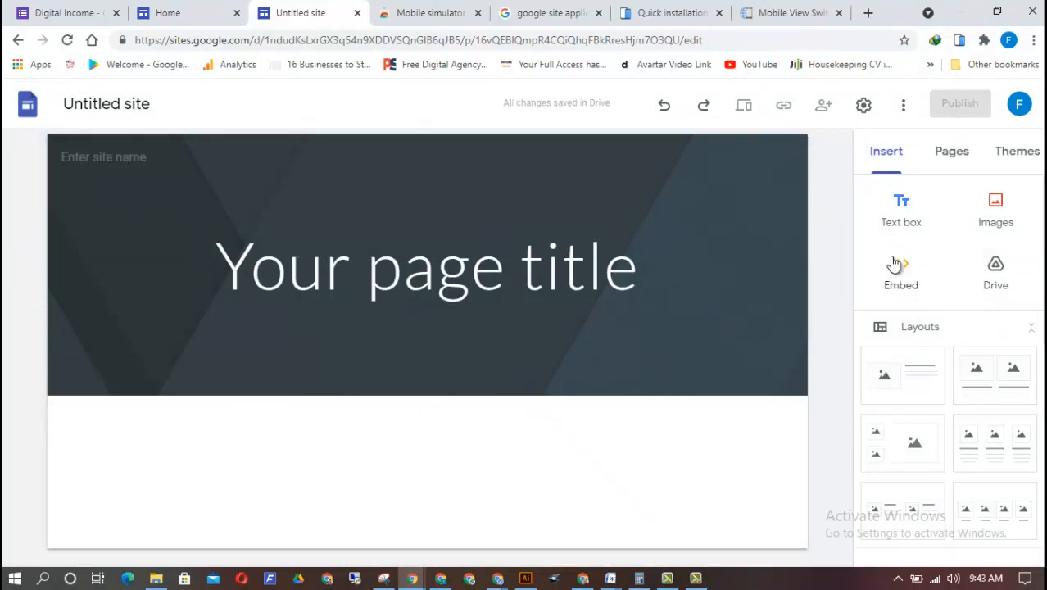
# Delete the page's header banner section and name the site "Digital Income Lander"
pyautogui.scroll(-5, 942, 328)
pyautogui.scroll(5, 942, 328)
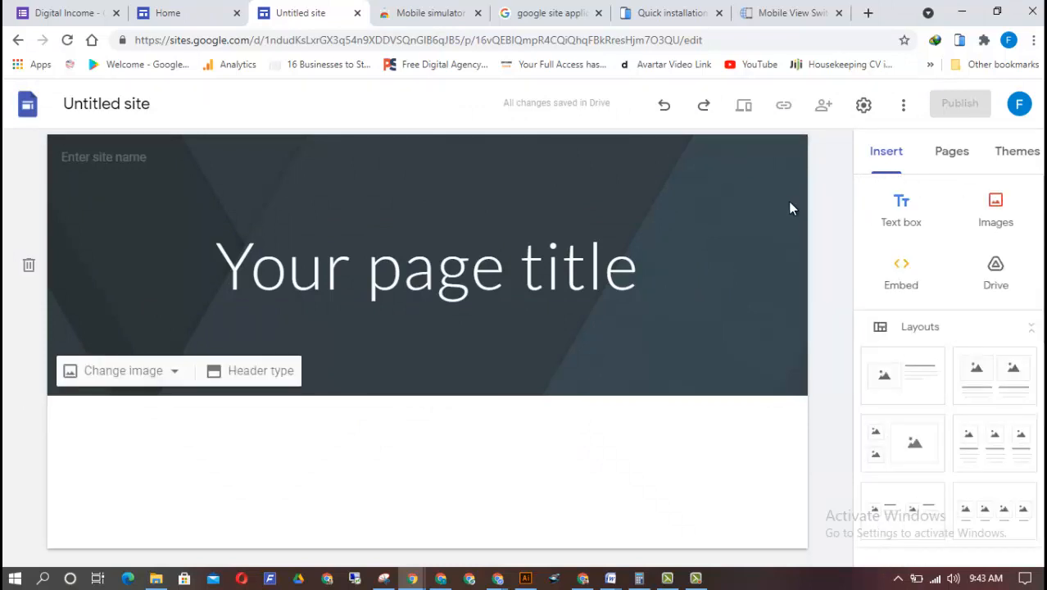
pyautogui.click(28, 267)
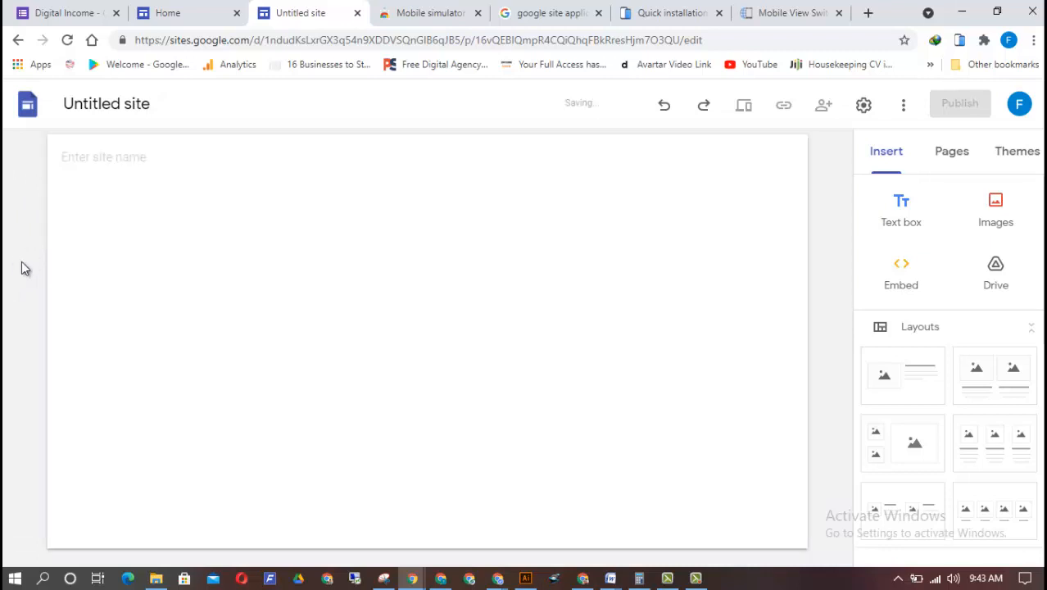
pyautogui.click(137, 160)
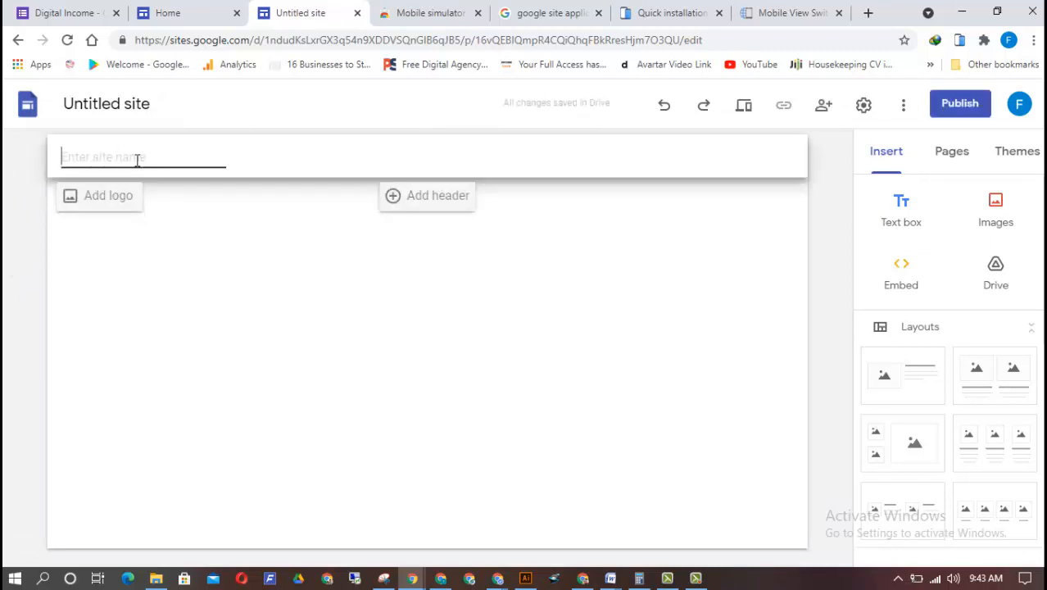
pyautogui.write('Do')
pyautogui.write('g')
pyautogui.write('ital')
pyautogui.write('Incm')
pyautogui.press('BackSpace')
pyautogui.write('om')
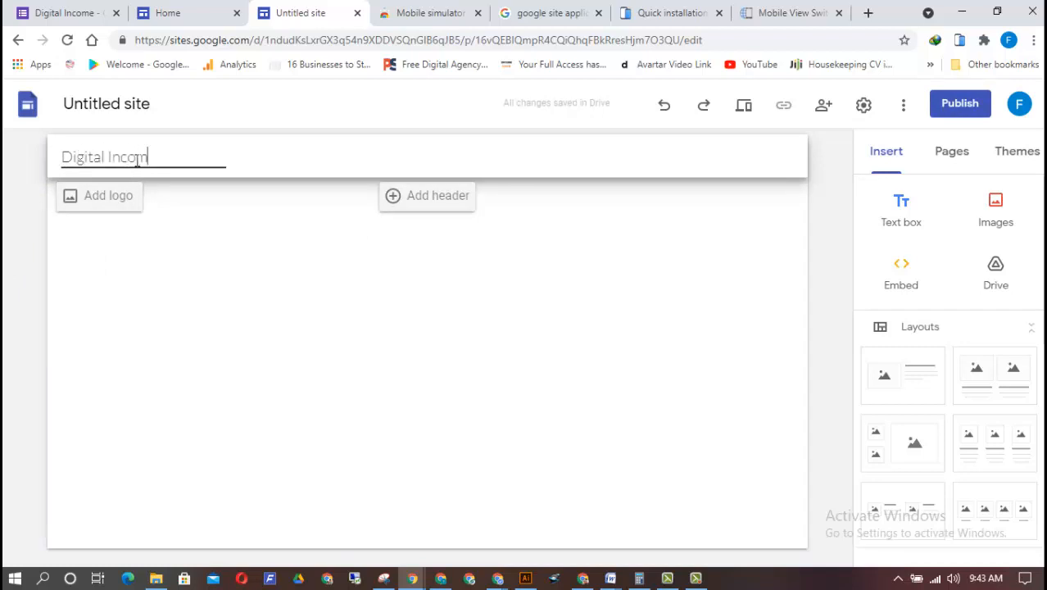
pyautogui.write('e Lander')
pyautogui.press('Return')
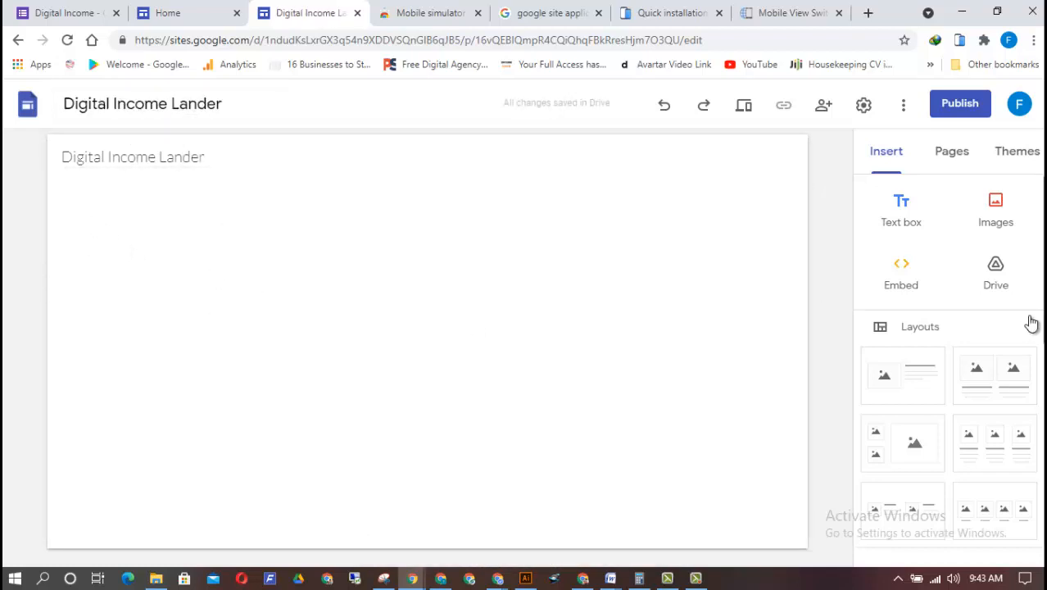
# Look through the layouts and content elements that can be inserted on the page
pyautogui.scroll(-5, 951, 369)
pyautogui.scroll(5, 983, 246)
pyautogui.scroll(-2, 951, 368)
pyautogui.scroll(1, 950, 369)
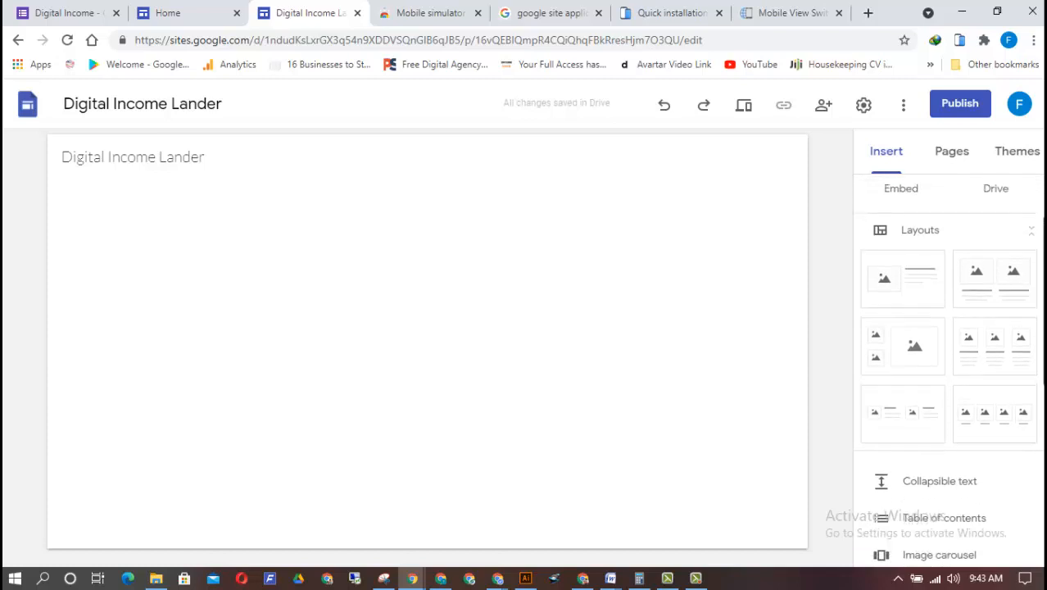
pyautogui.scroll(-1, 951, 368)
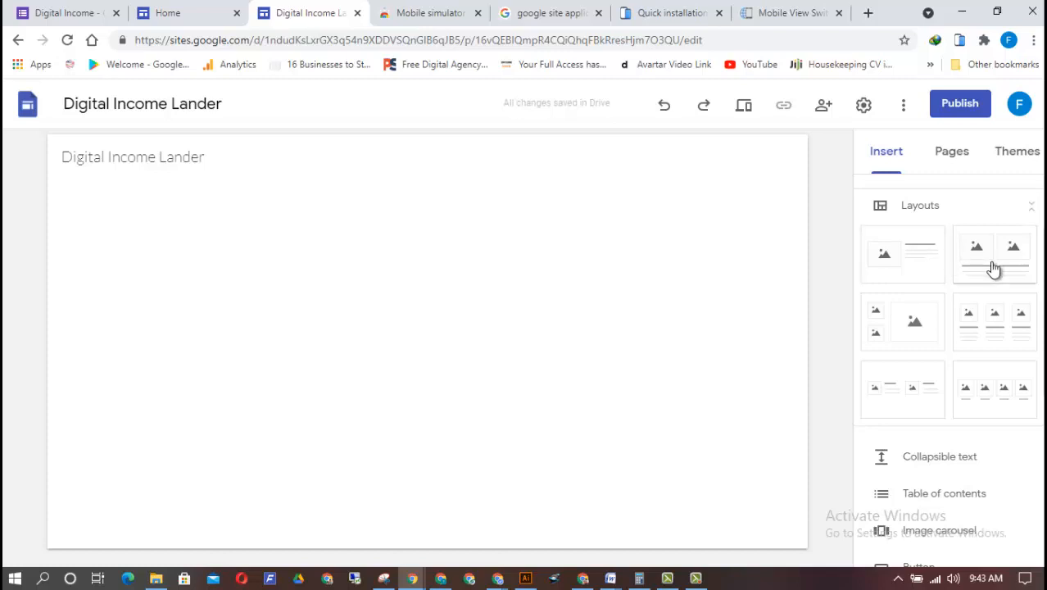
pyautogui.scroll(-3, 968, 295)
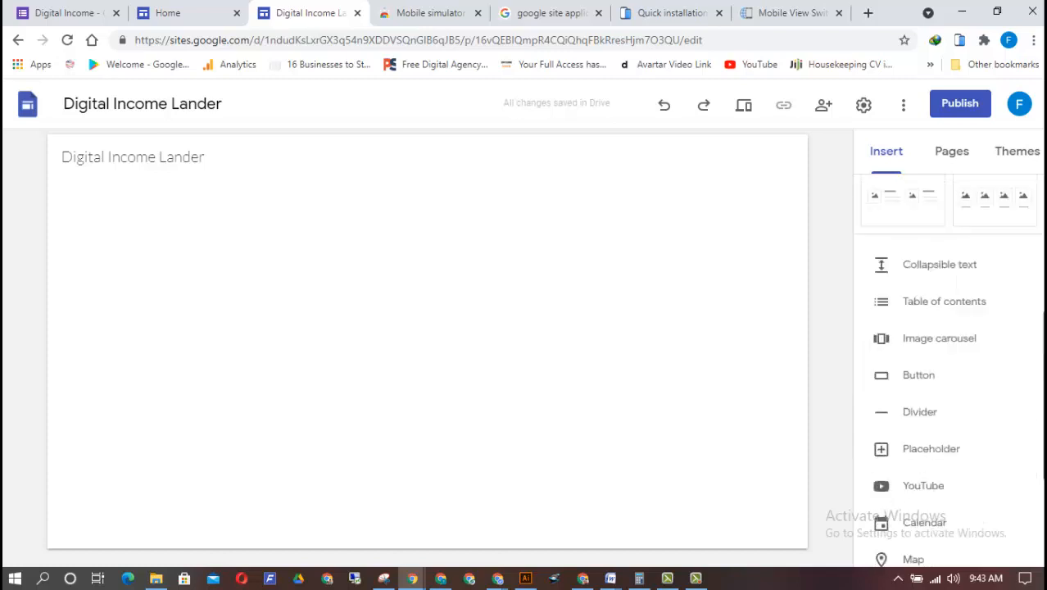
pyautogui.scroll(-3, 947, 369)
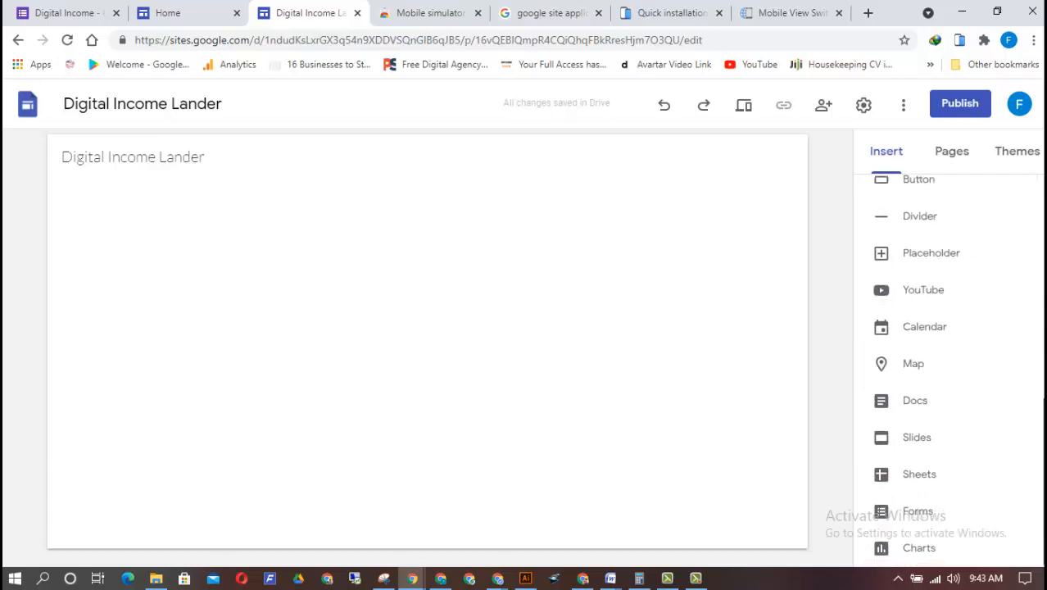
pyautogui.scroll(6, 949, 368)
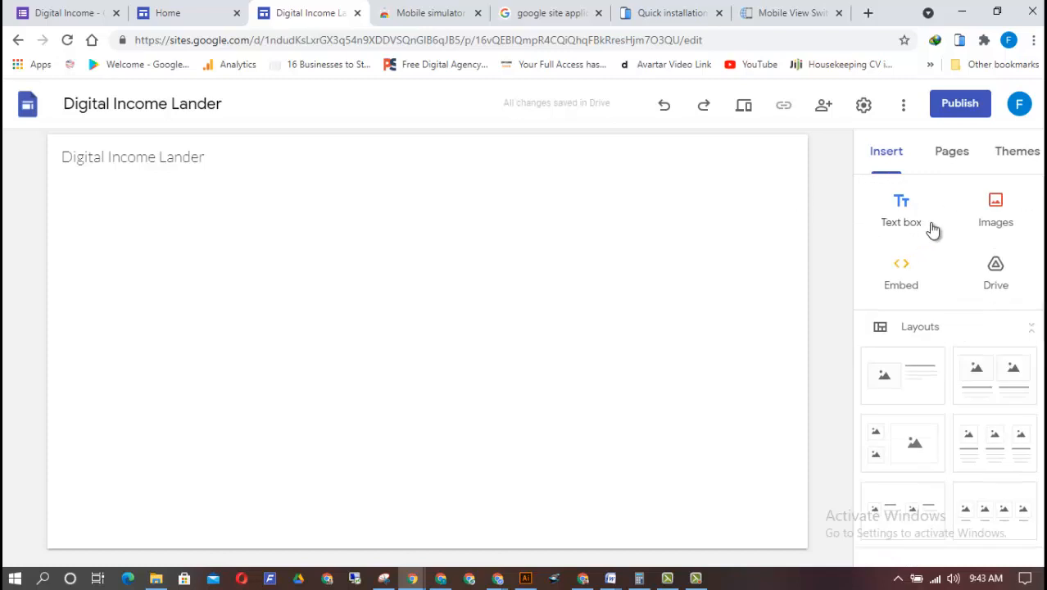
# Insert a text box on the page with the text "Signup For Digital Income Master Class"
pyautogui.click(903, 218)
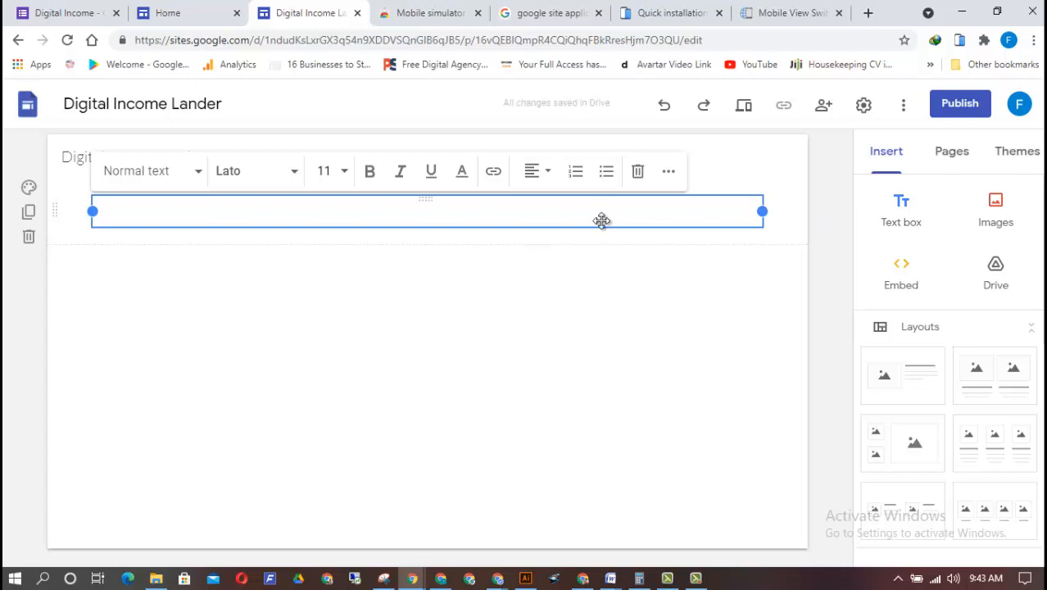
pyautogui.write('Welcome')
pyautogui.hotkey('ctrl', 'a')
pyautogui.write('Signup')
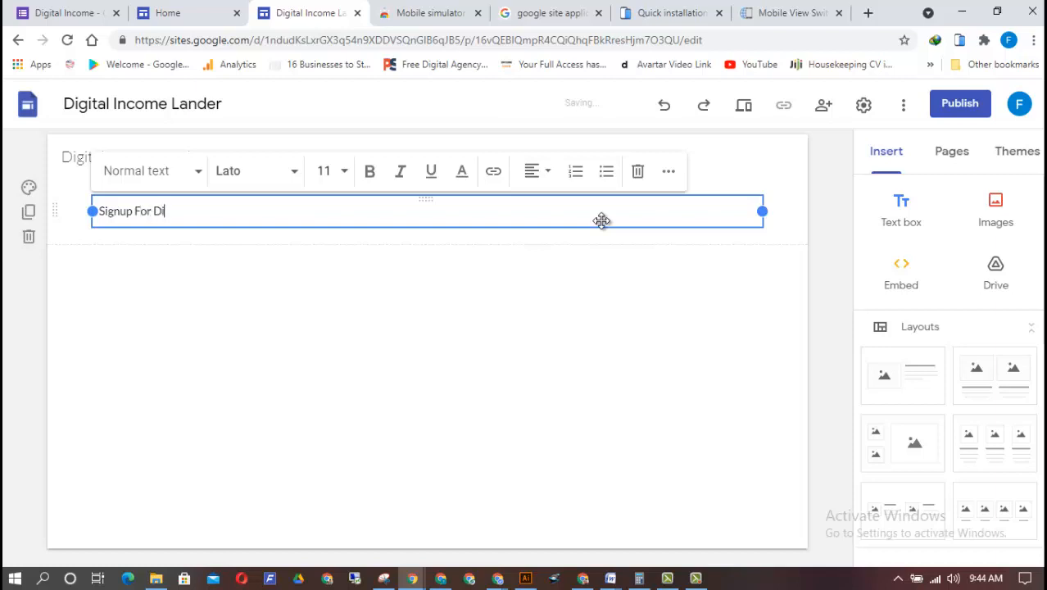
pyautogui.write(' For Digital Income Master Class')
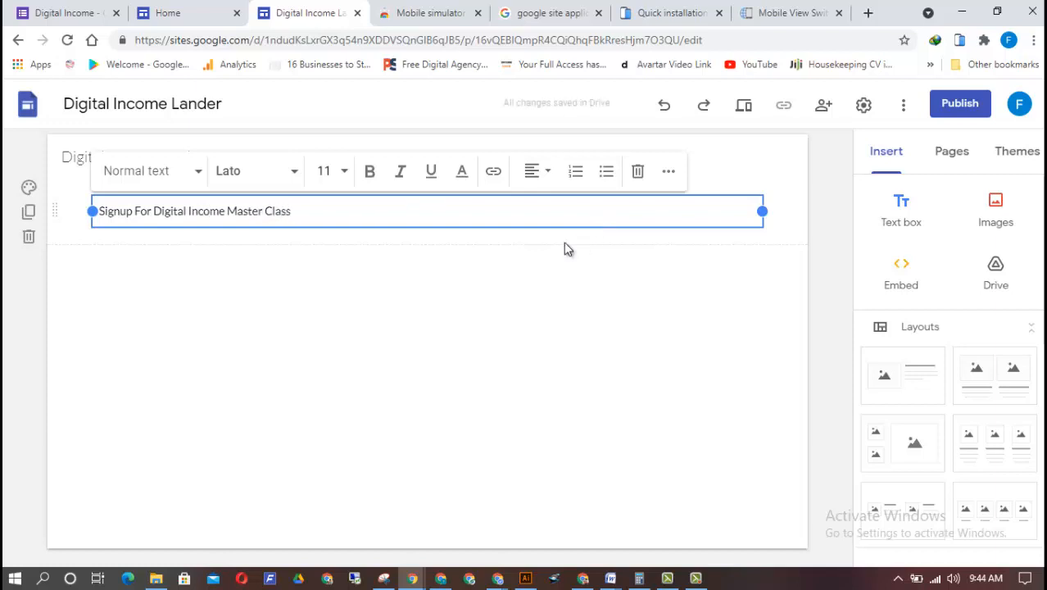
# Set the whole "Signup For Digital Income Master Class" line to font size 30 and align it right
pyautogui.doubleClick(236, 211)
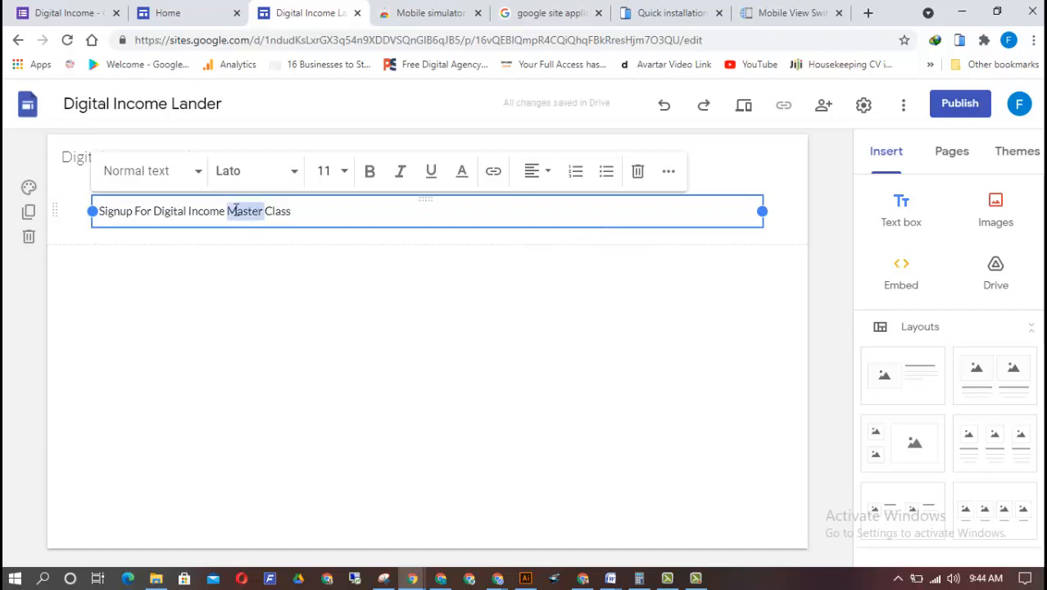
pyautogui.tripleClick(236, 210)
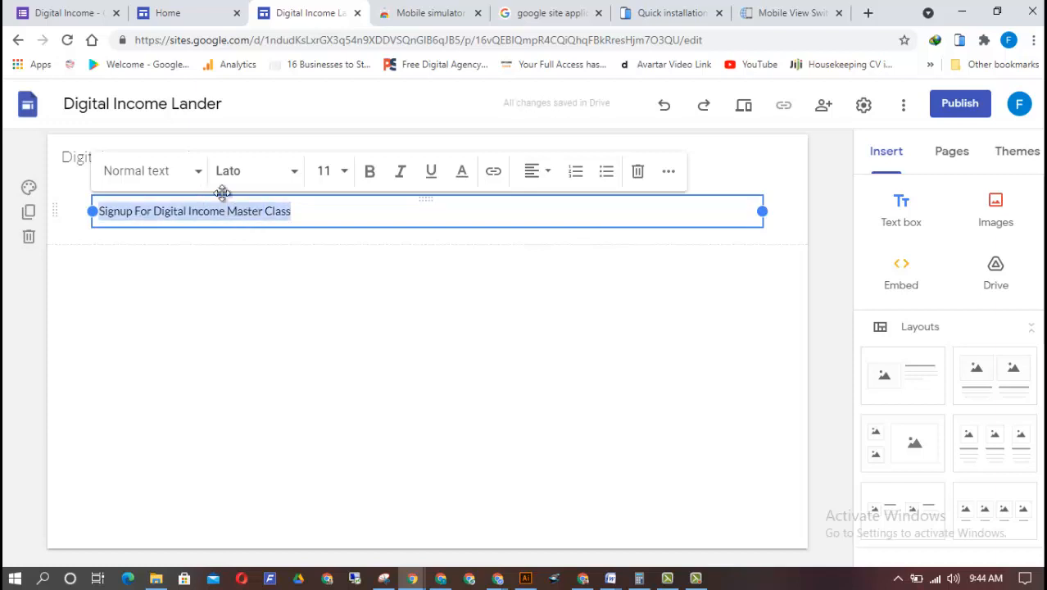
pyautogui.click(345, 172)
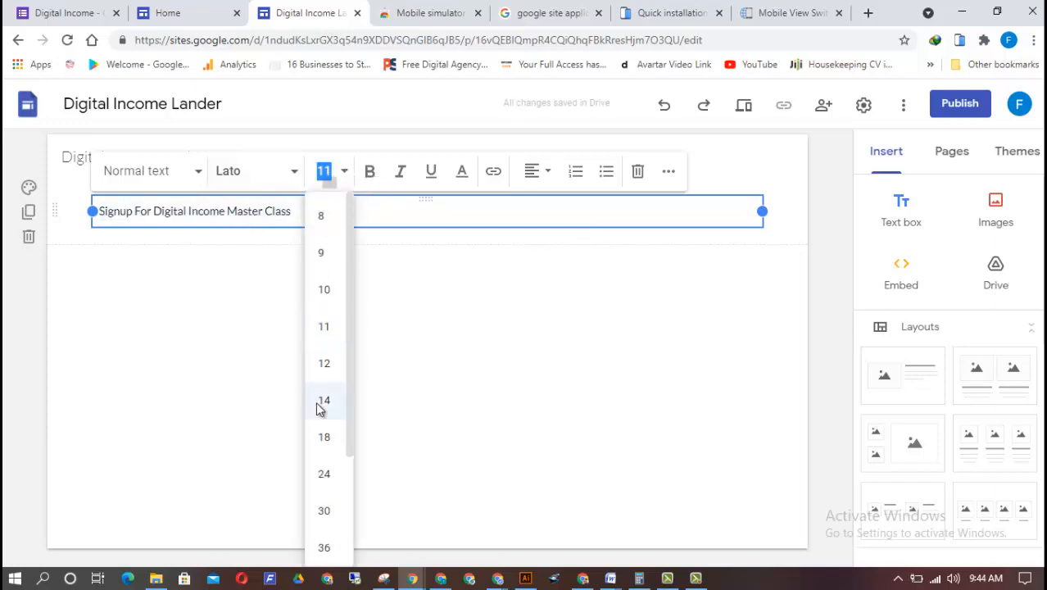
pyautogui.click(327, 513)
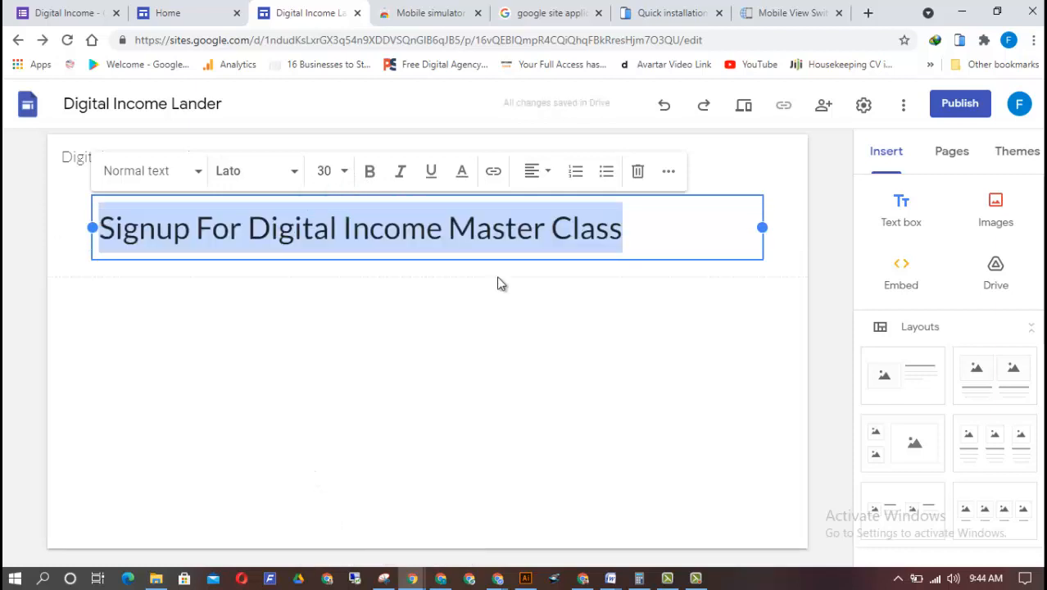
pyautogui.click(534, 170)
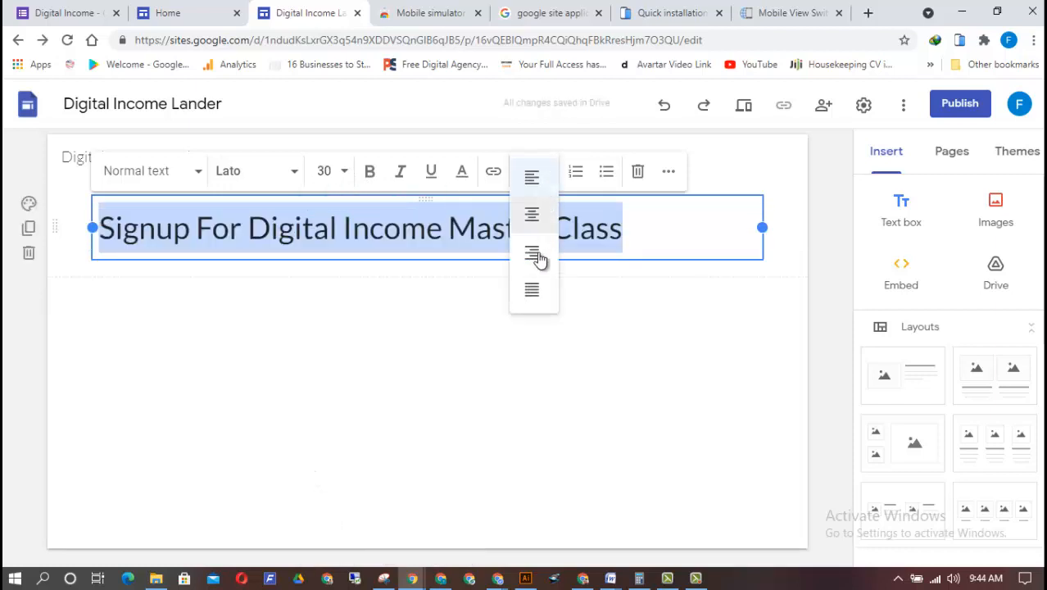
pyautogui.click(534, 254)
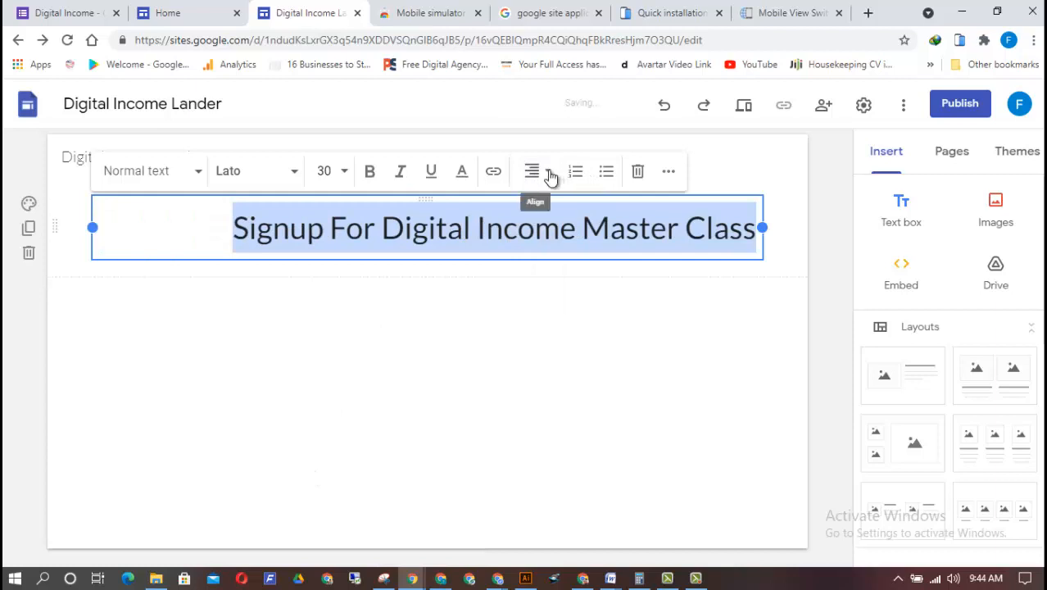
# Centre the "Signup For Digital Income Master Class" headline and make it bold
pyautogui.click(548, 174)
pyautogui.click(534, 227)
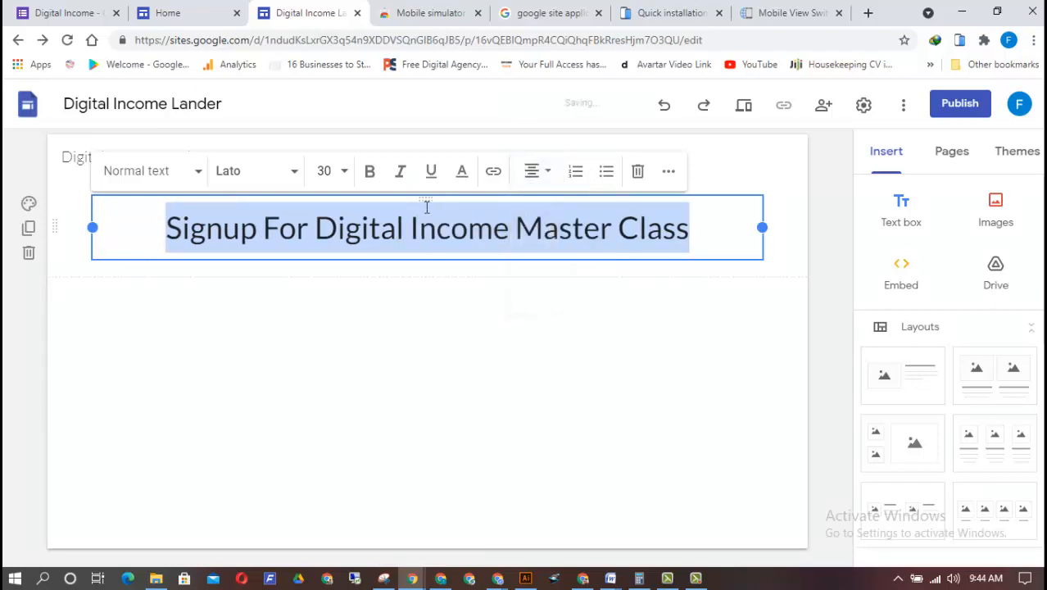
pyautogui.click(369, 170)
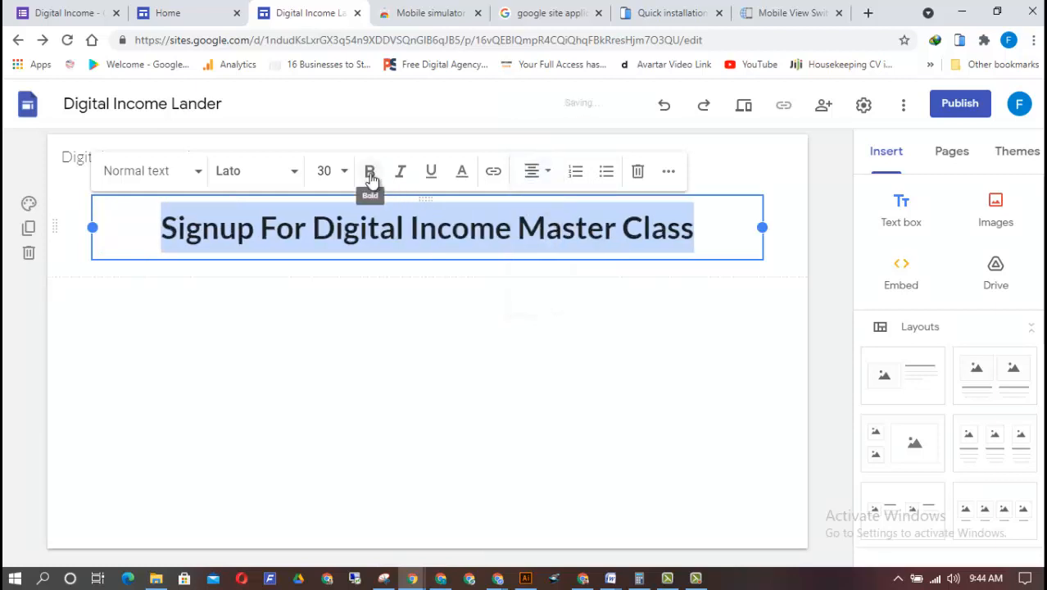
# Try the Comfortaa font in its Bold weight on the headline
pyautogui.click(294, 179)
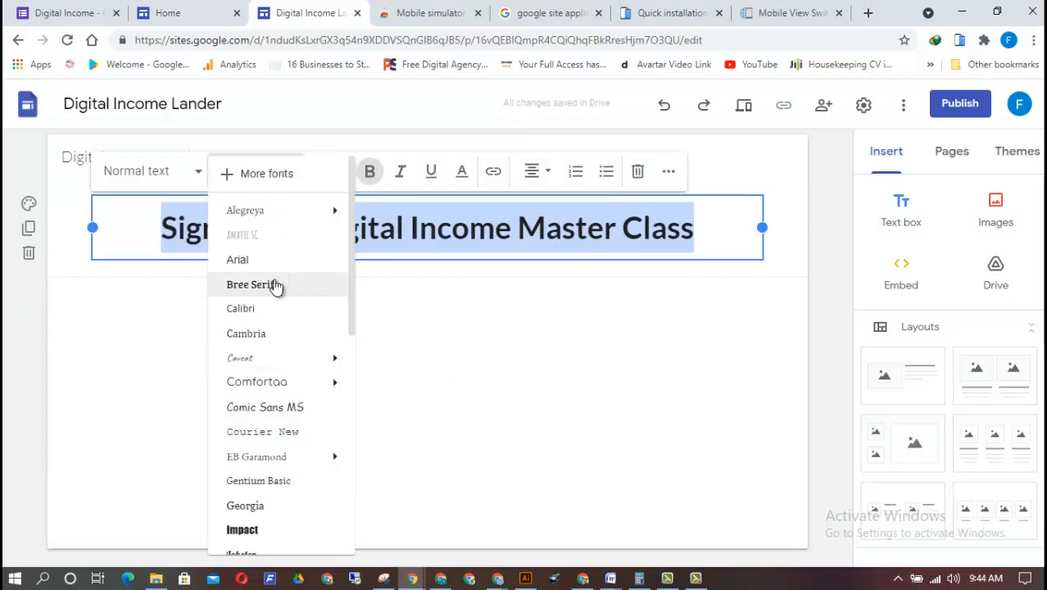
pyautogui.moveTo(257, 383)
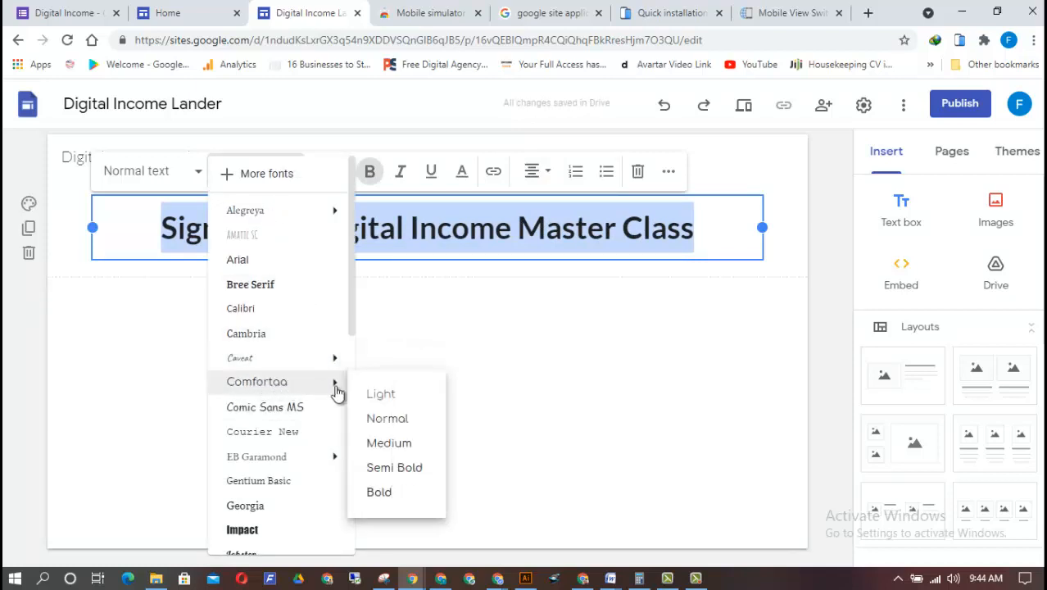
pyautogui.click(394, 493)
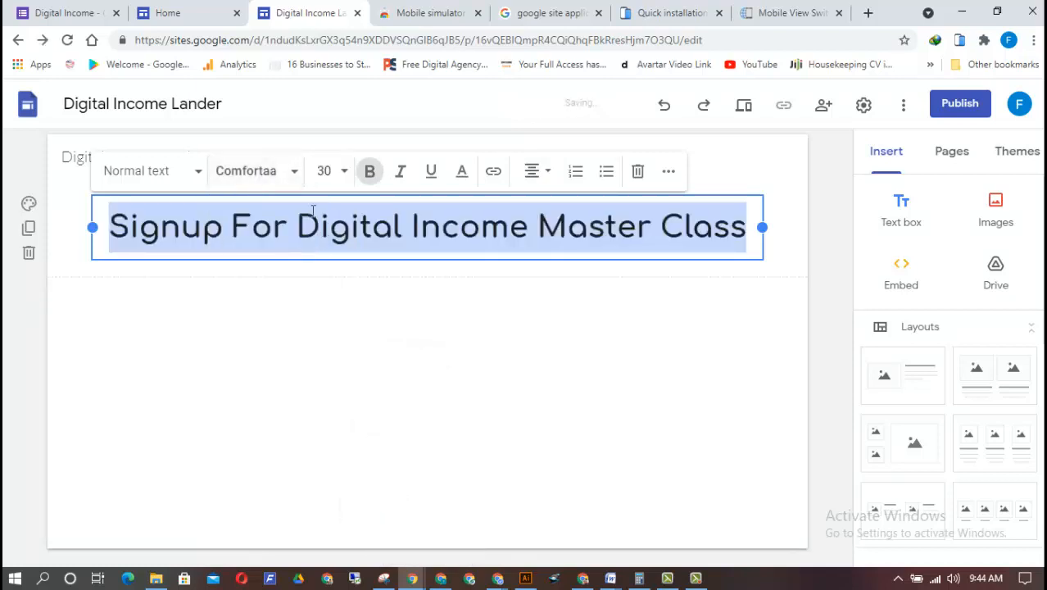
# Set the headline's font to Bree Serif and deselect the text box
pyautogui.click(291, 173)
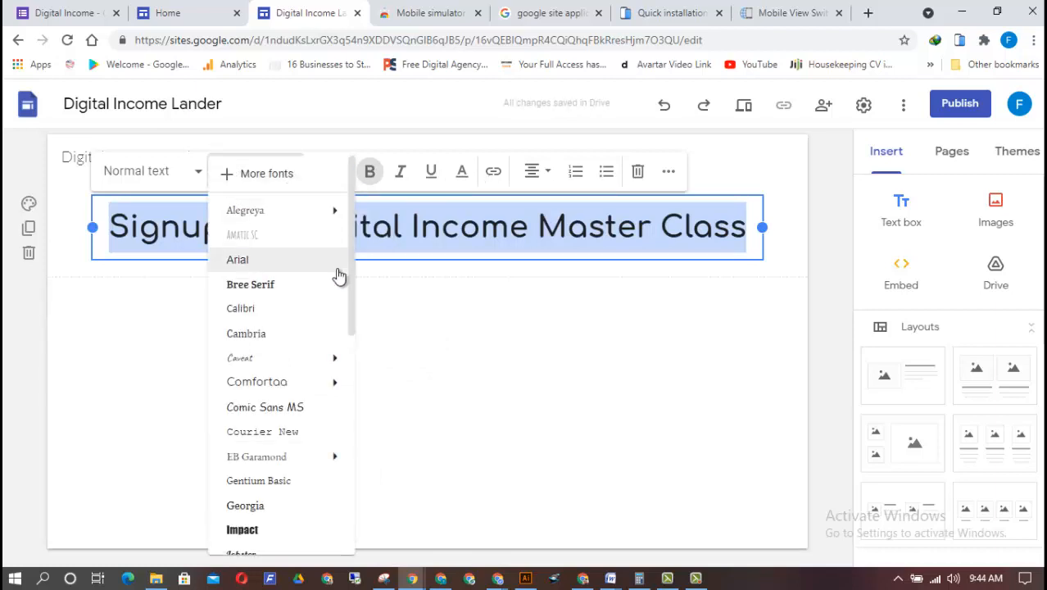
pyautogui.click(296, 286)
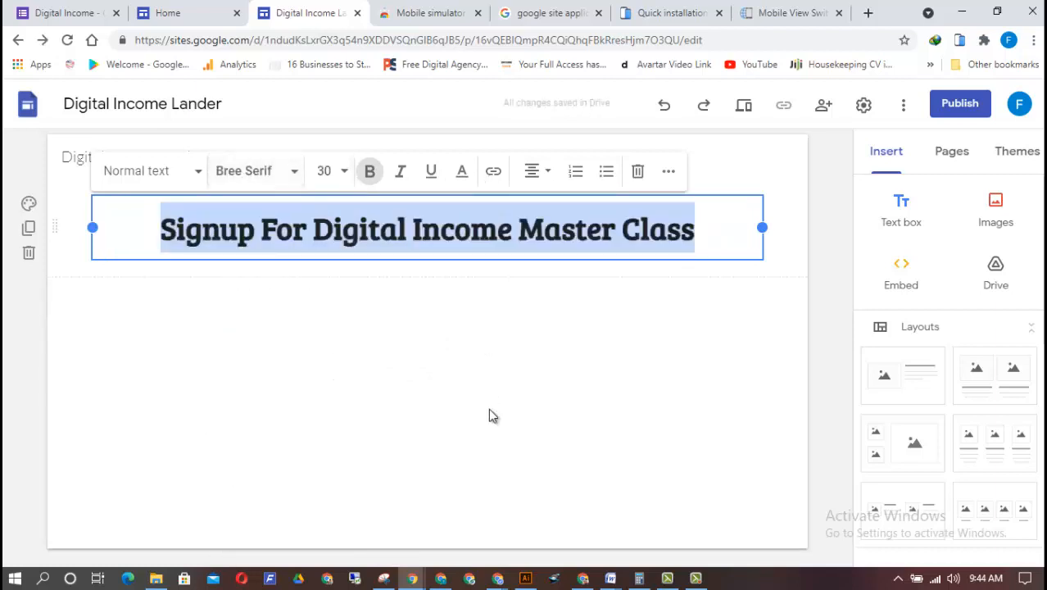
pyautogui.click(494, 430)
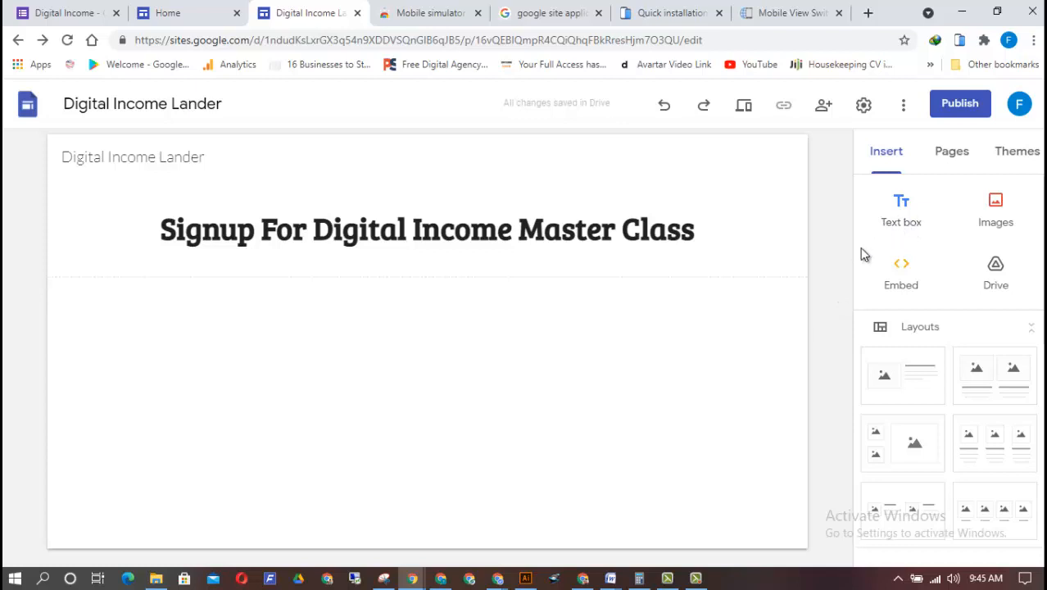
# Add a text box directly below the headline reading "Learn how to start an online business in nigerian even if you have zero naira right now."
pyautogui.click(916, 211)
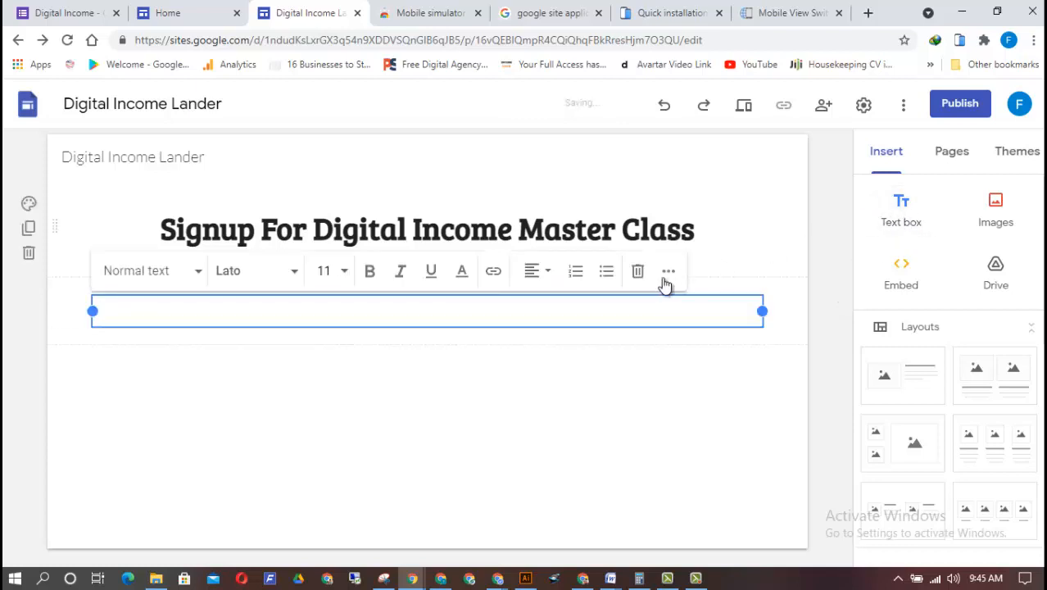
pyautogui.moveTo(732, 294); pyautogui.dragTo(720, 246)
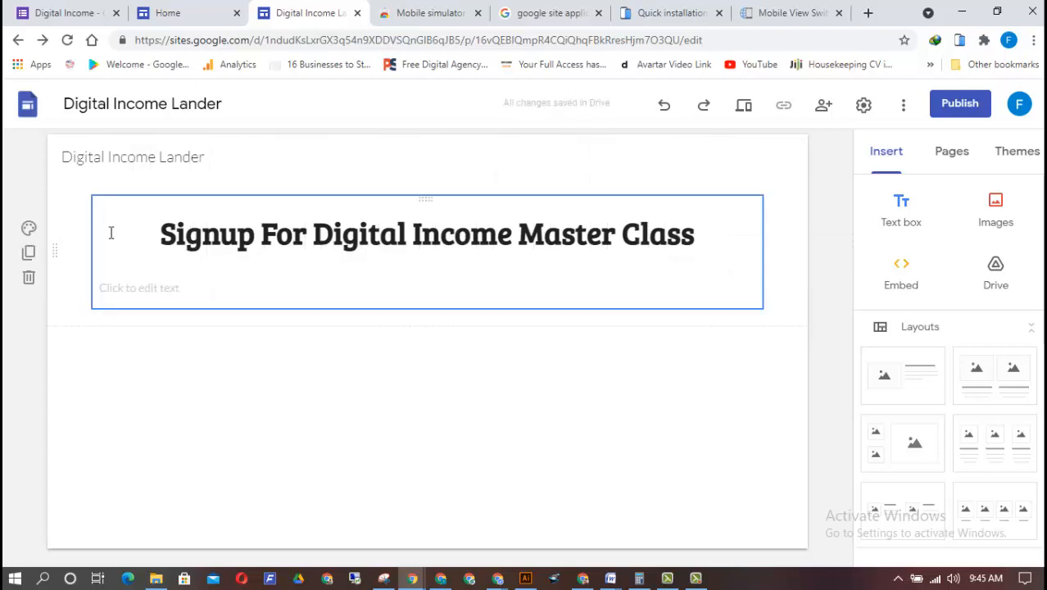
pyautogui.click(140, 294)
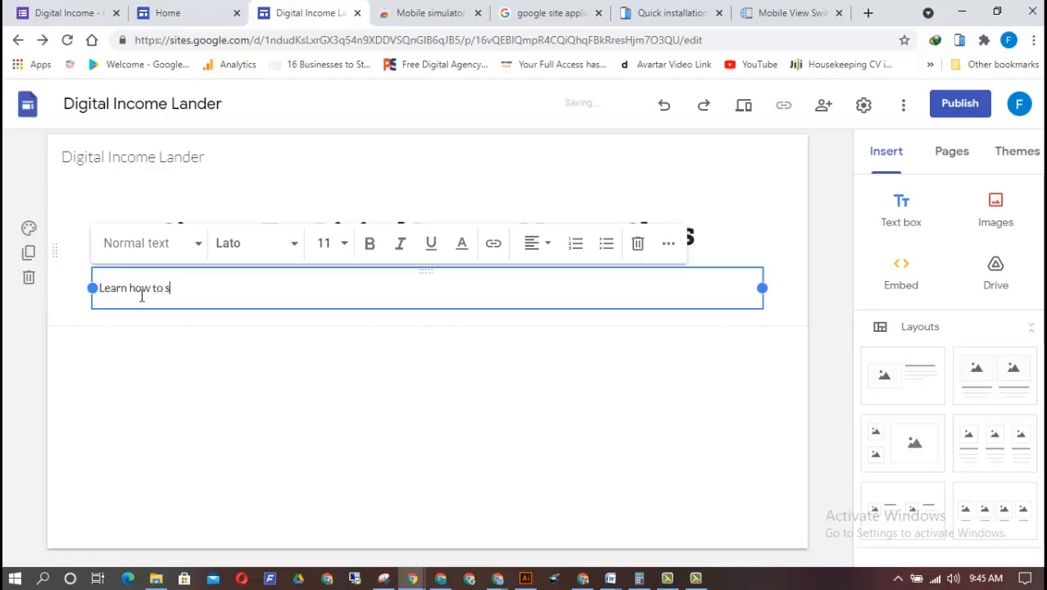
pyautogui.write('Learn how to start a')
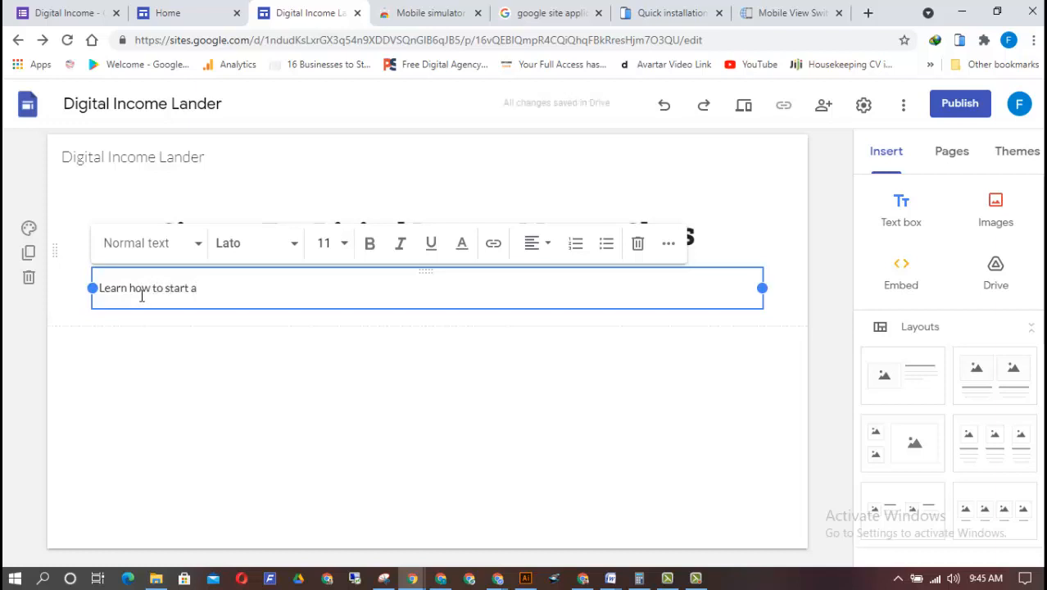
pyautogui.write('n')
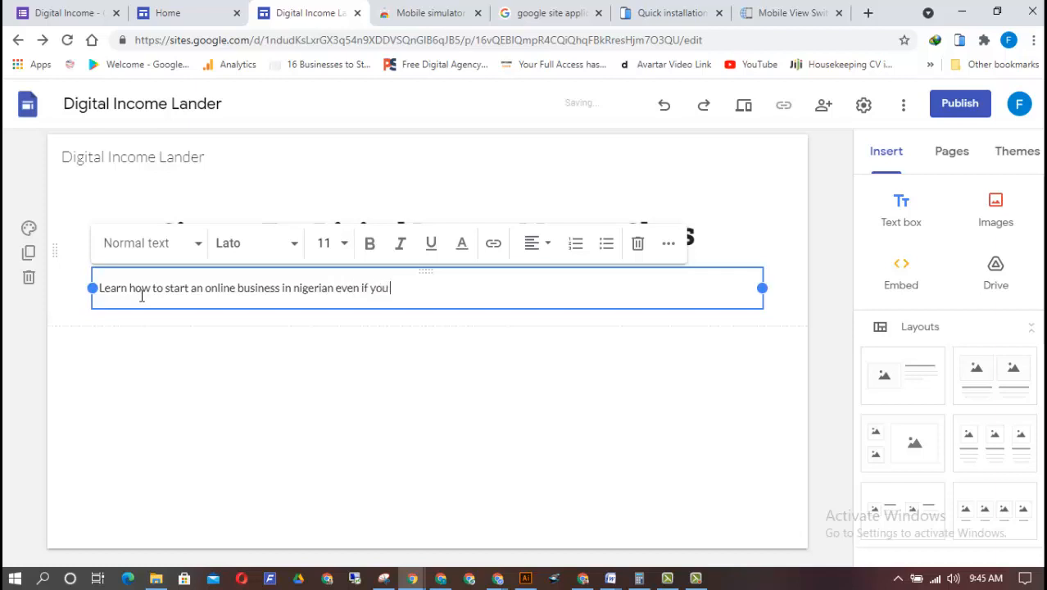
pyautogui.write('zero naira right now')
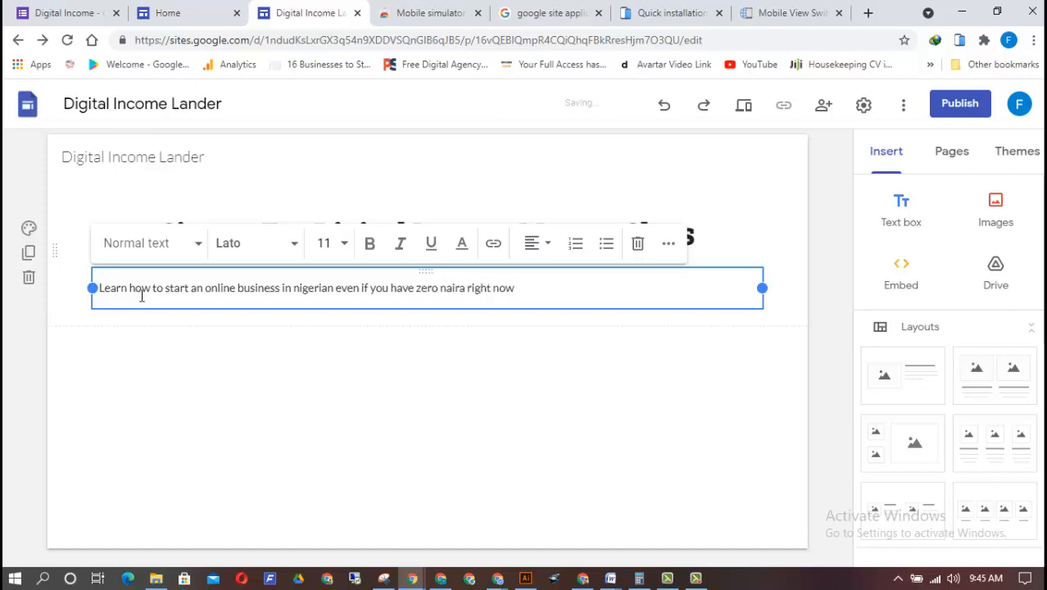
pyautogui.write('.')
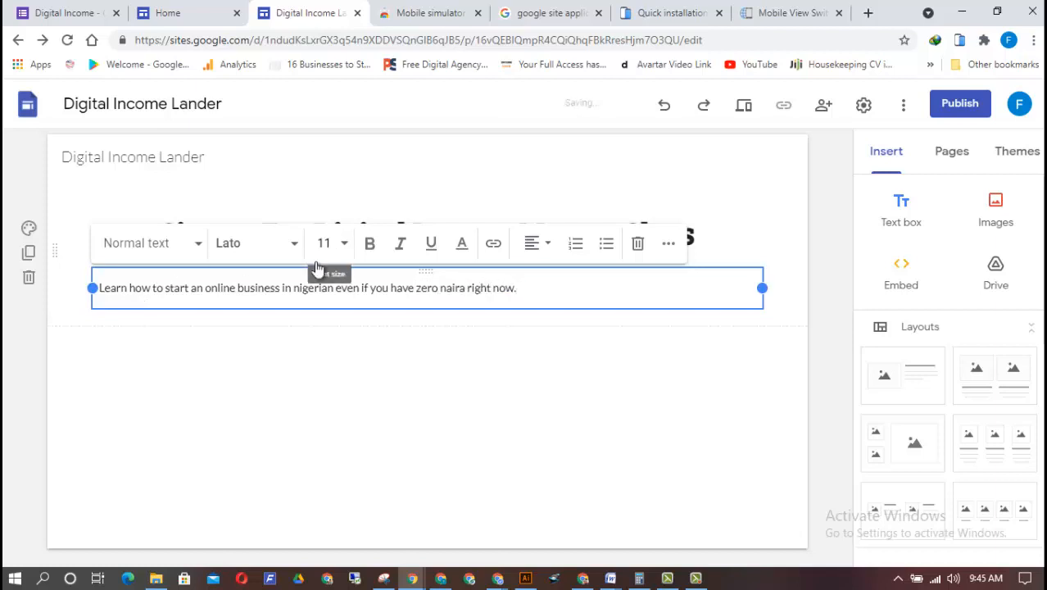
# Centre the whole "Learn how to start an online business" text and set its font size to 18
pyautogui.tripleClick(268, 284)
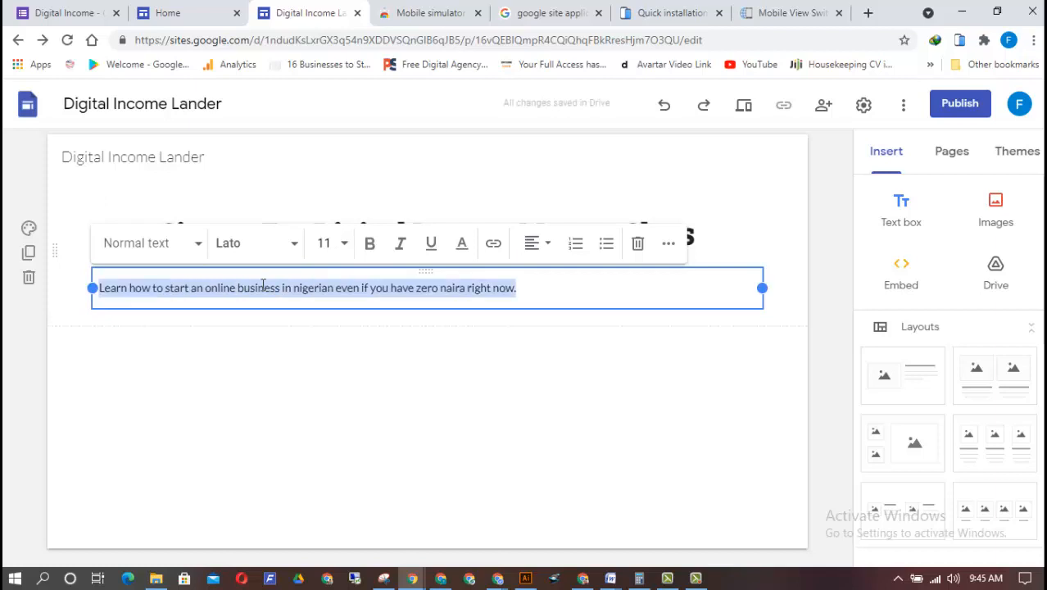
pyautogui.click(545, 243)
pyautogui.click(533, 293)
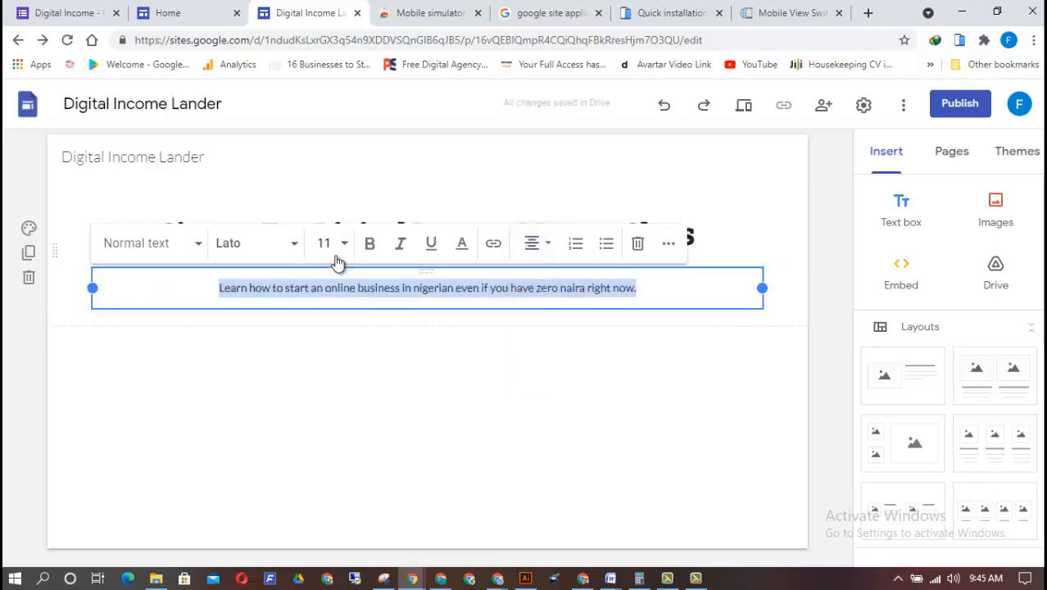
pyautogui.click(338, 251)
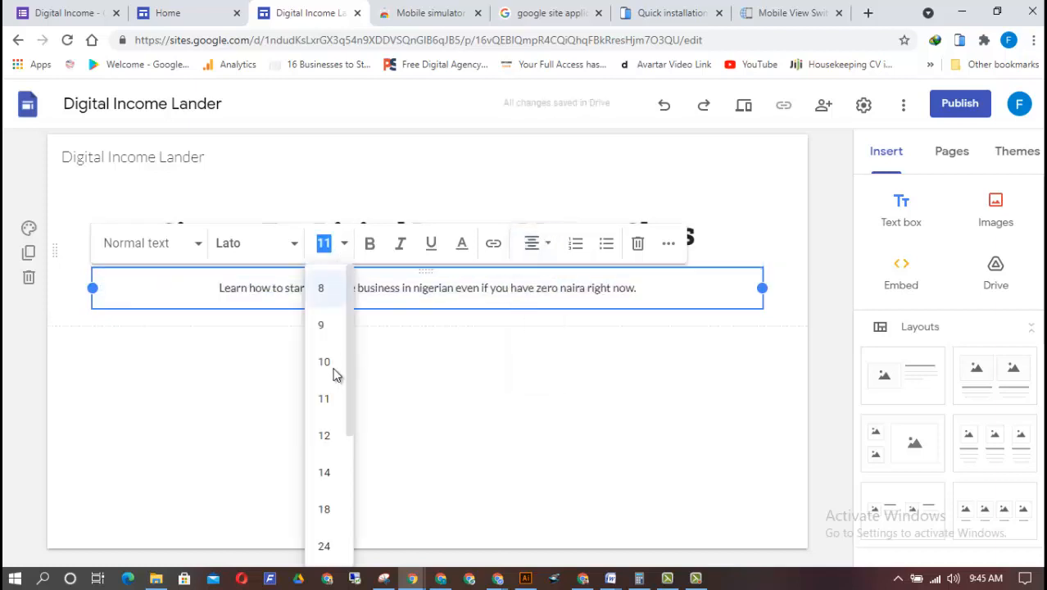
pyautogui.click(326, 559)
pyautogui.click(344, 244)
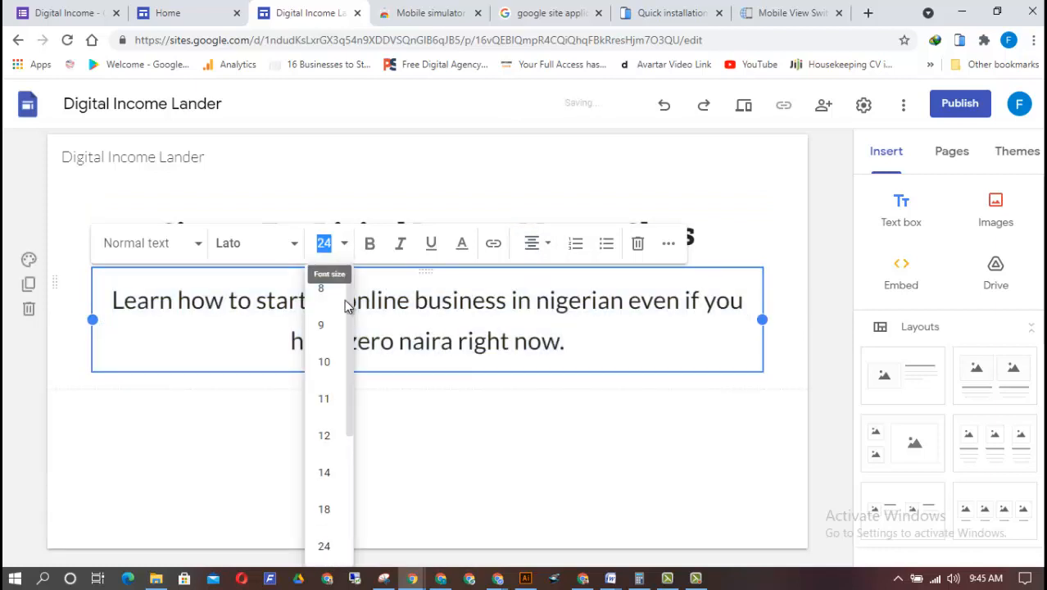
pyautogui.click(324, 509)
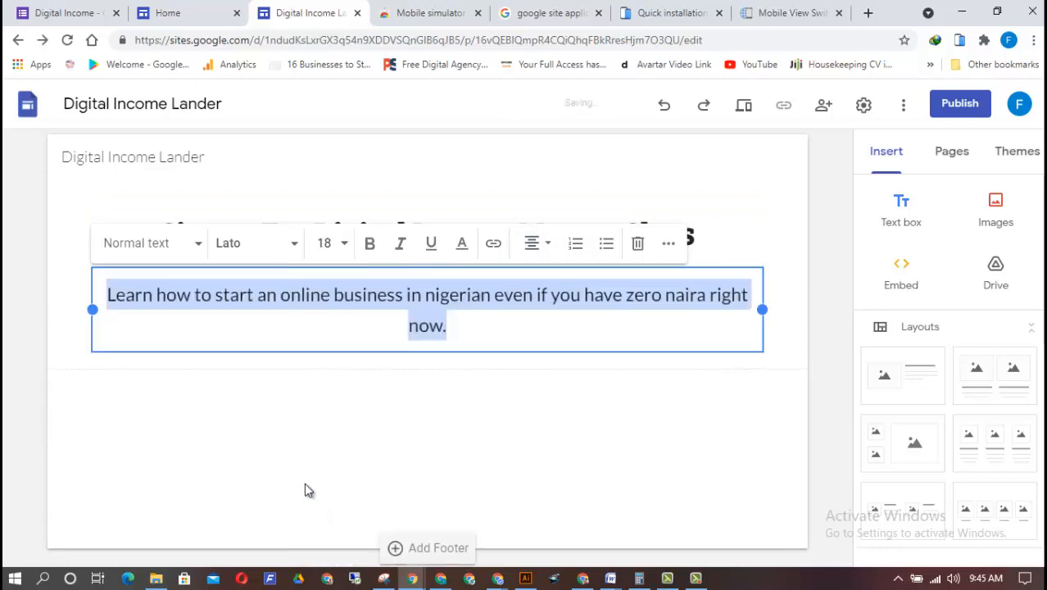
pyautogui.click(624, 329)
pyautogui.click(500, 482)
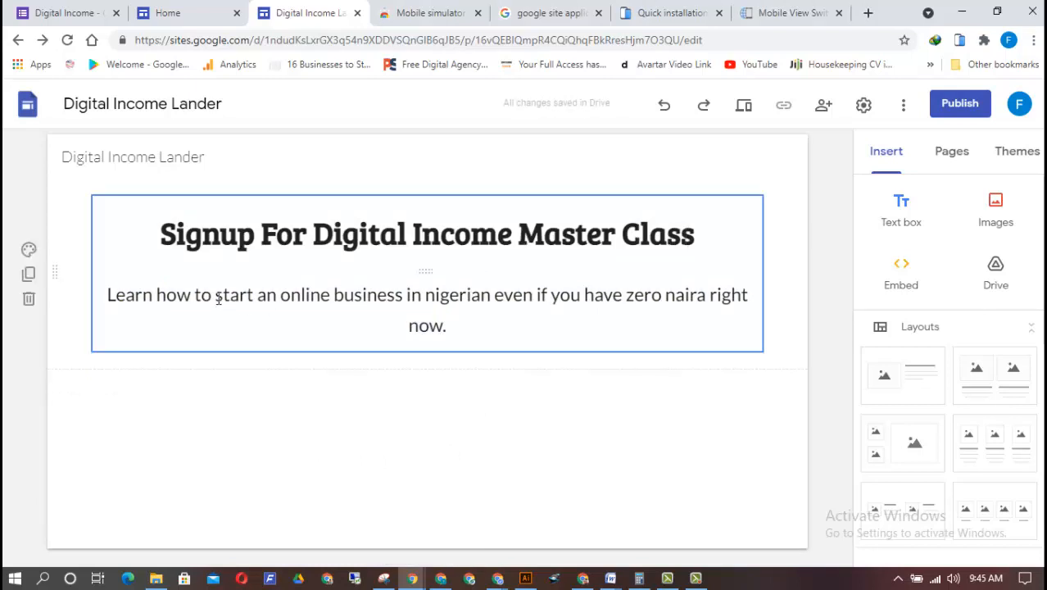
# Capitalise the first letter of "nigerian" in the text below the headline so it reads "Nigerian"
pyautogui.click(436, 297)
pyautogui.press('BackSpace')
pyautogui.write('N')
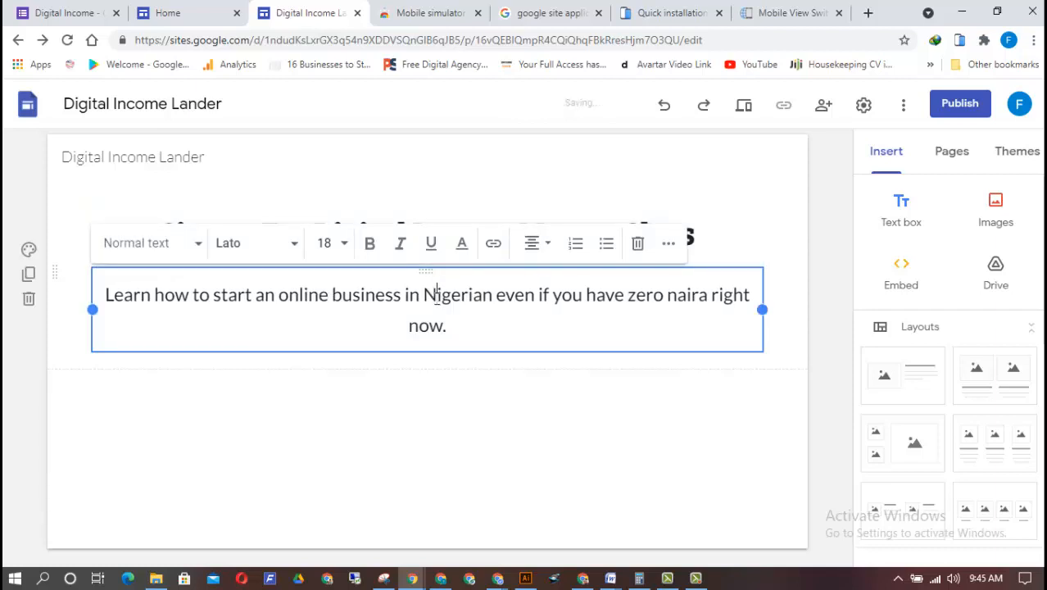
# Append "Access guide, tools and resources to make your successful from start to finish" after "right now." in the text below the headline
pyautogui.click(478, 326)
pyautogui.write('Access ')
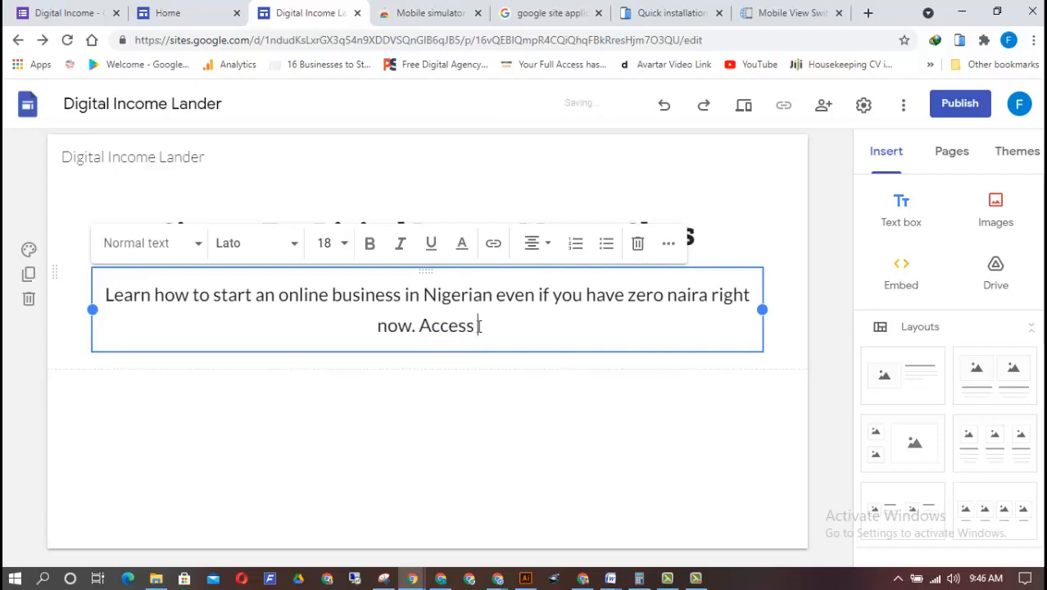
pyautogui.write('guis')
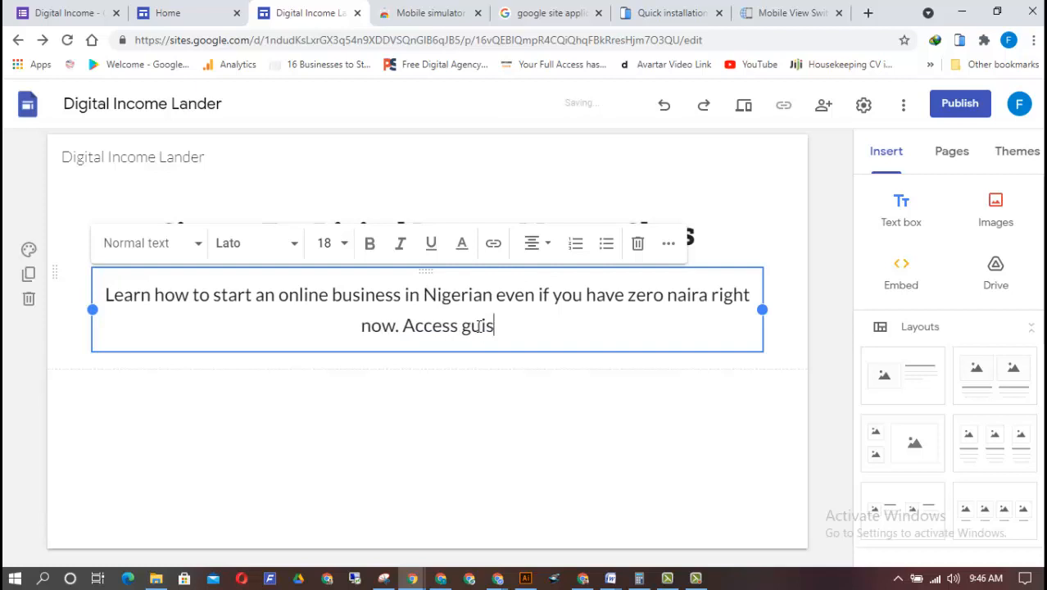
pyautogui.write('e, tools and re')
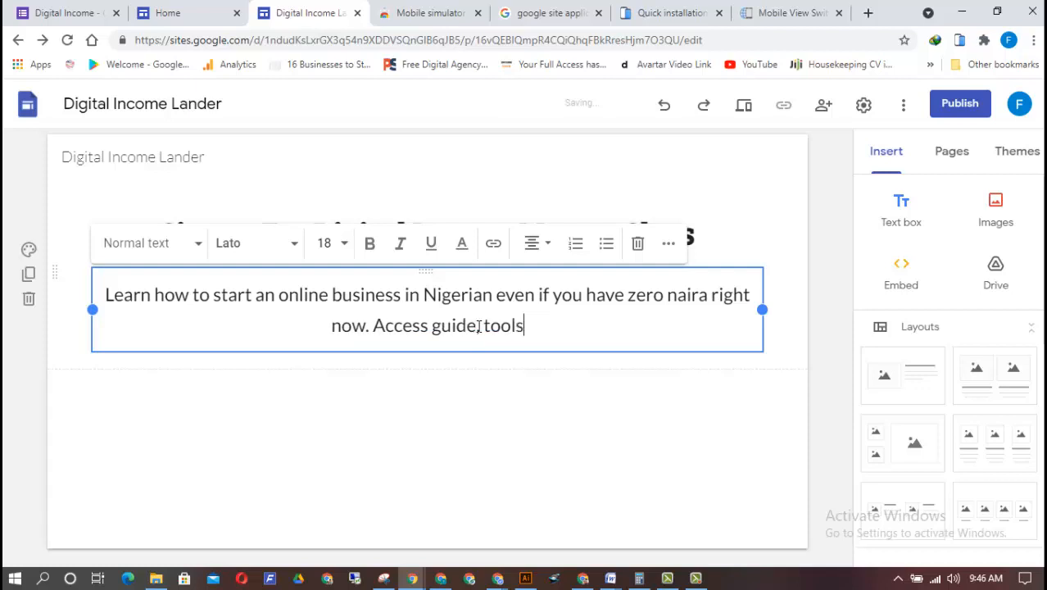
pyautogui.write('scour')
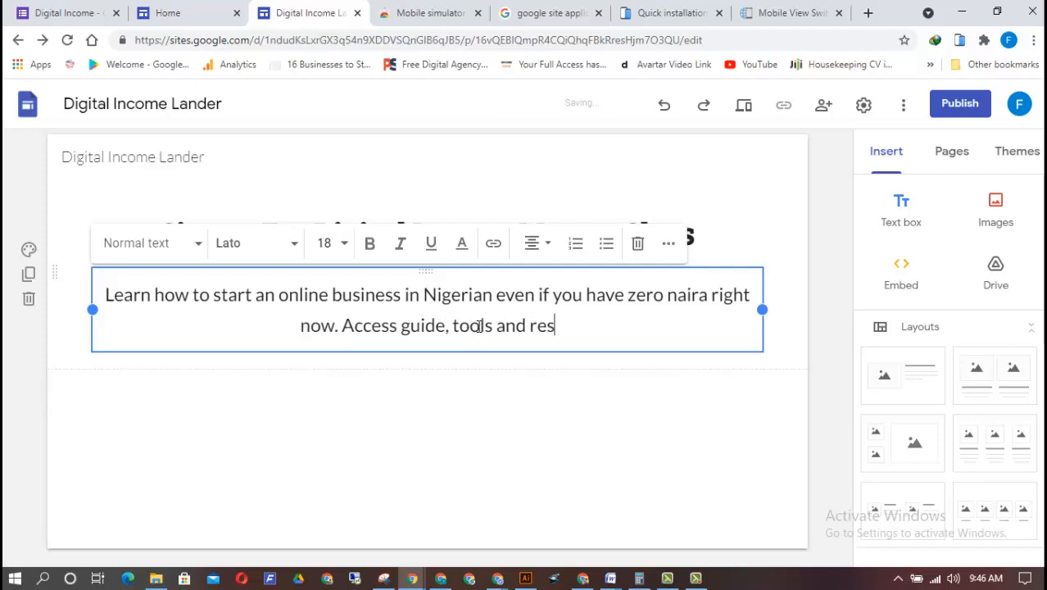
pyautogui.press('BackSpace')
pyautogui.press('BackSpace')
pyautogui.press('BackSpace')
pyautogui.press('BackSpace')
pyautogui.write('ources to ')
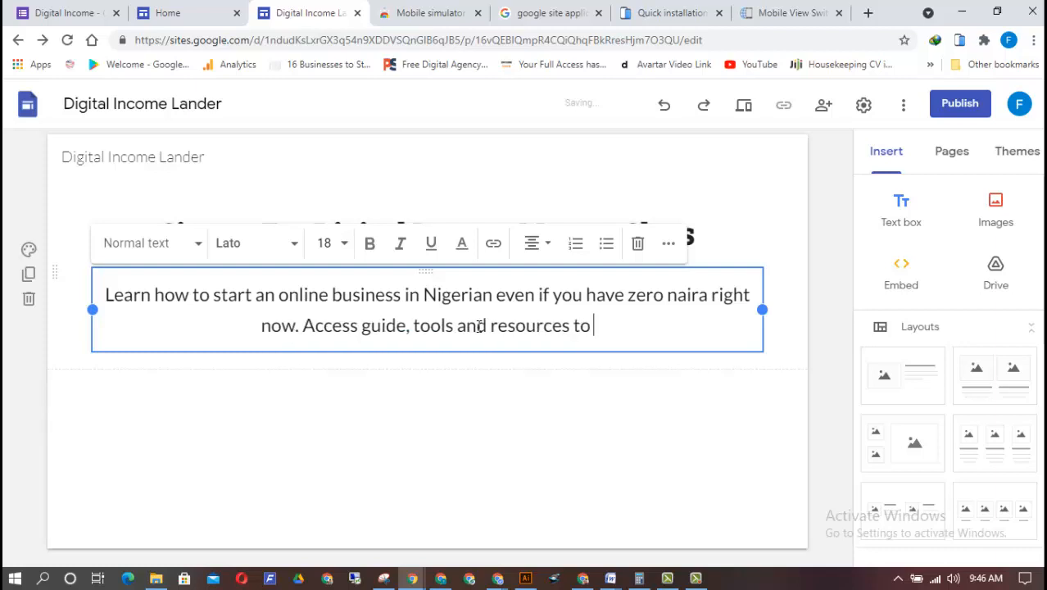
pyautogui.write('make your su')
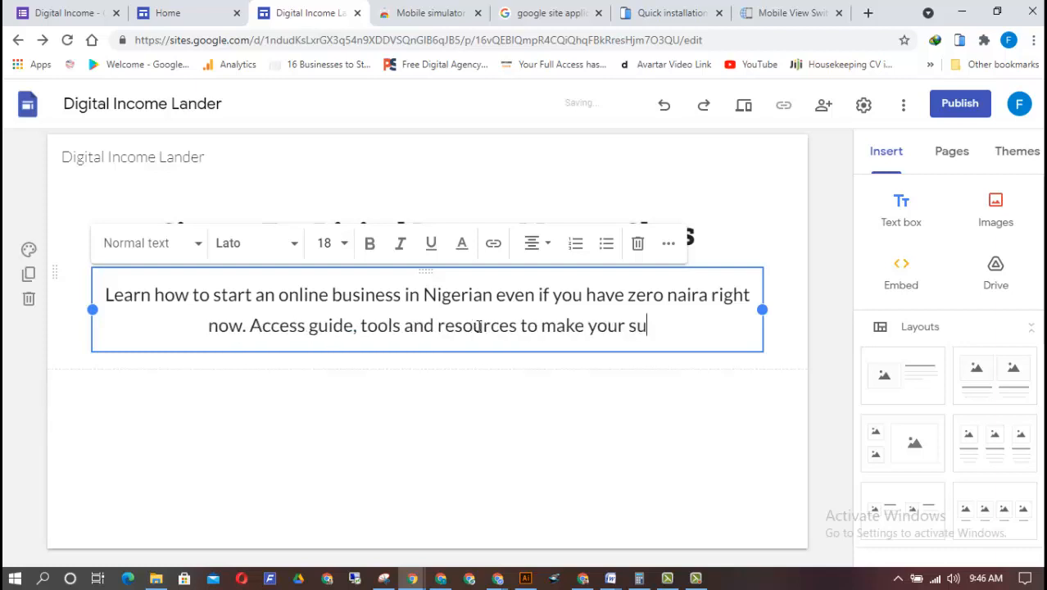
pyautogui.write('ccessful f')
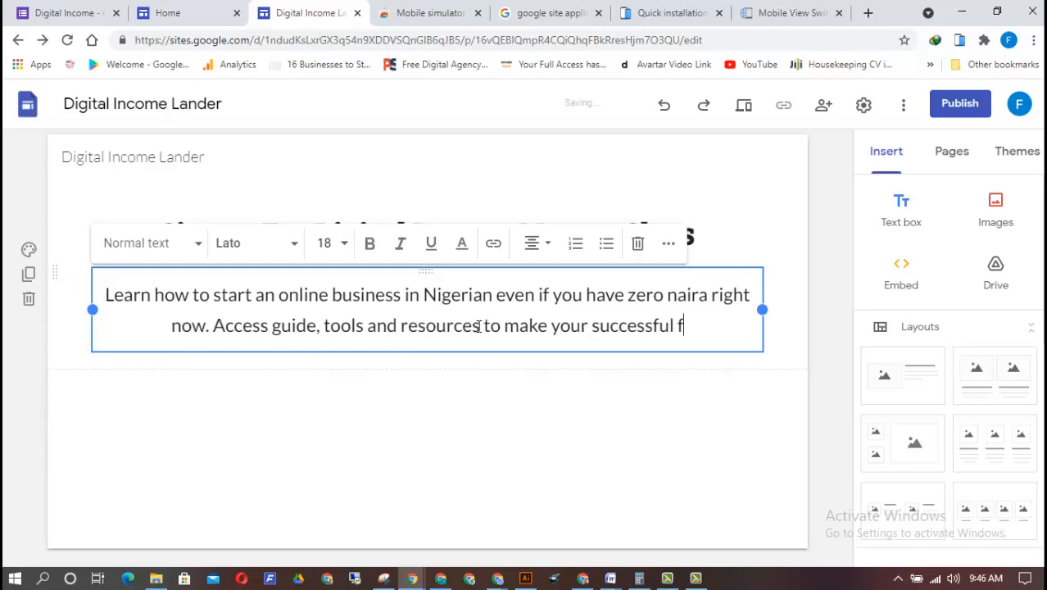
pyautogui.write('rom sta')
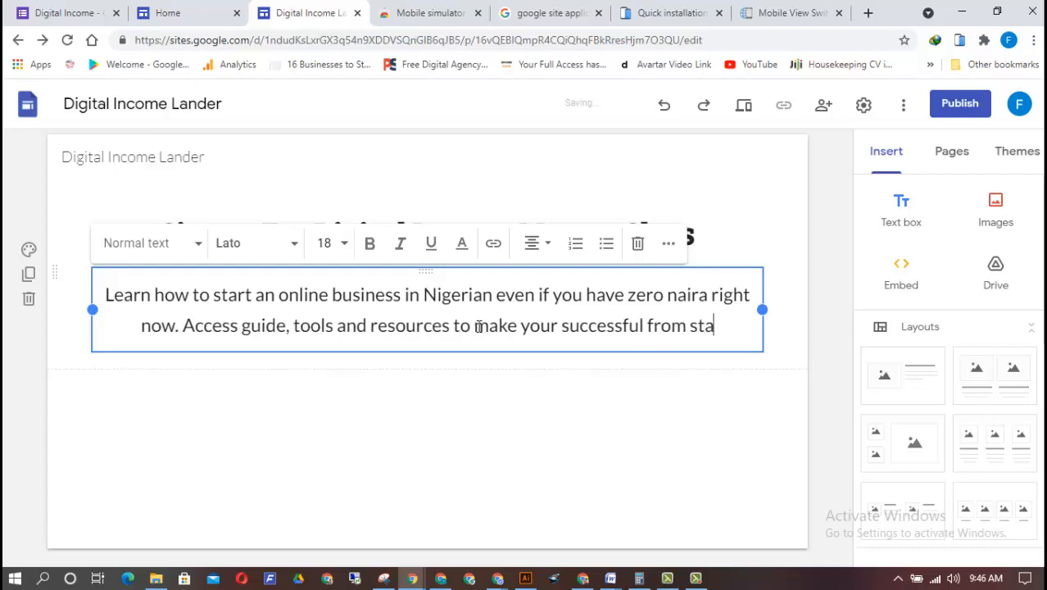
pyautogui.write('rt to m')
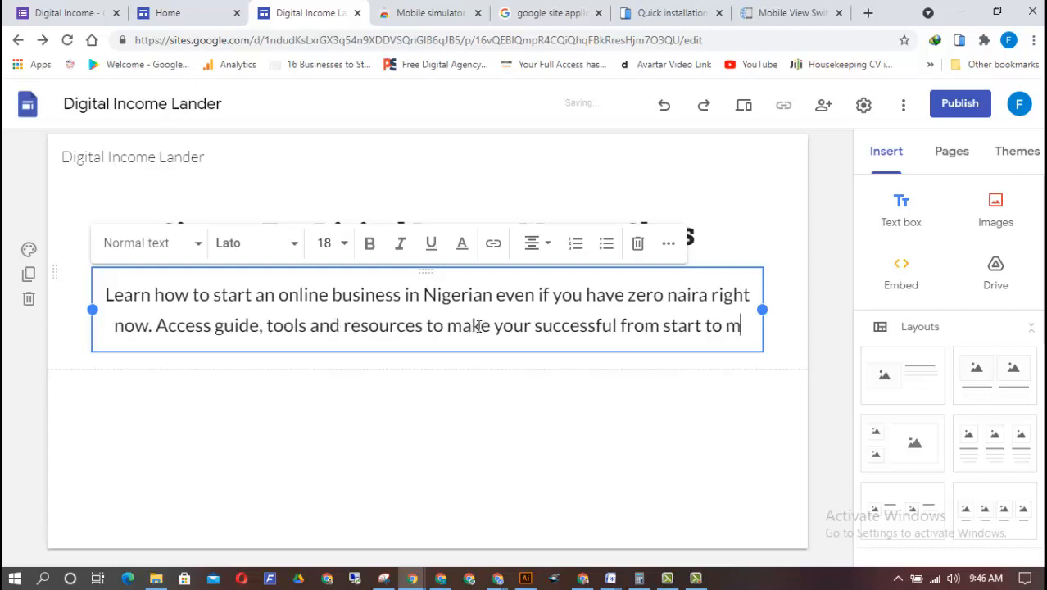
pyautogui.press('BackSpace')
pyautogui.write('finish')
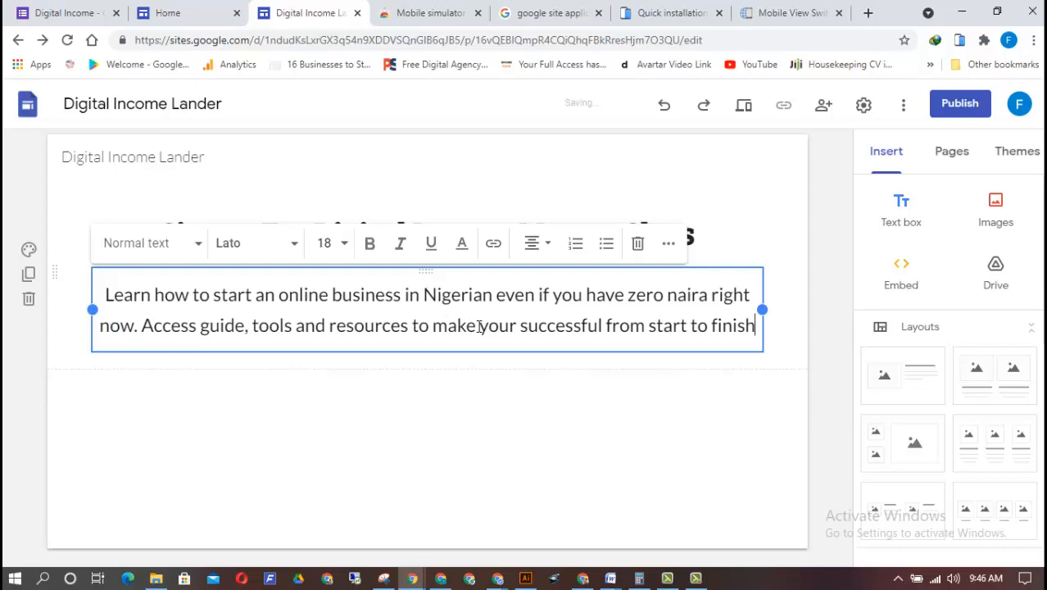
# Set the line spacing of the whole "Learn how to start an online business" text to 1.5
pyautogui.hotkey('ctrl', 'a')
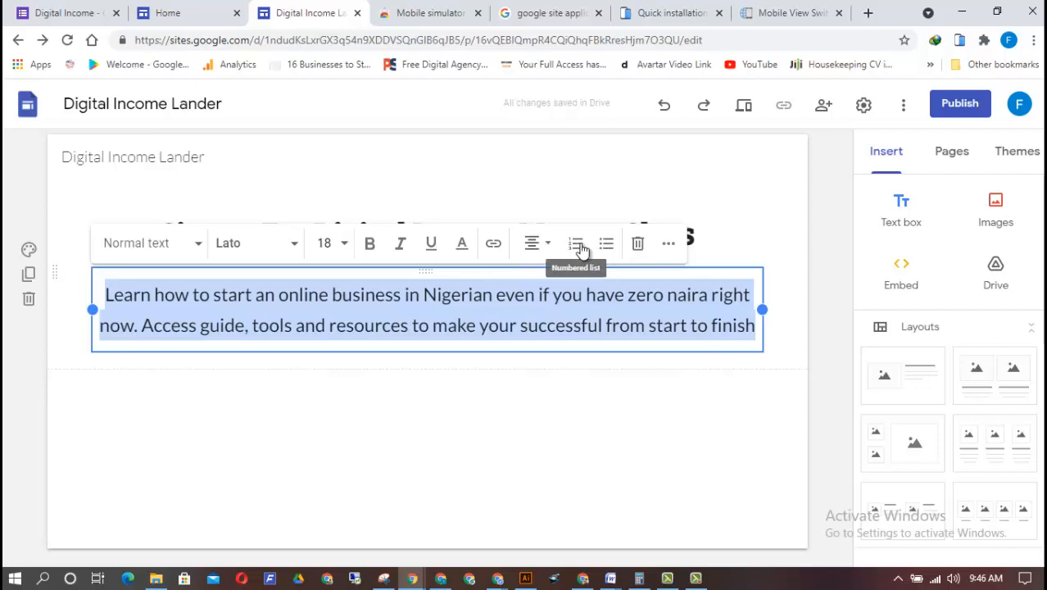
pyautogui.click(669, 243)
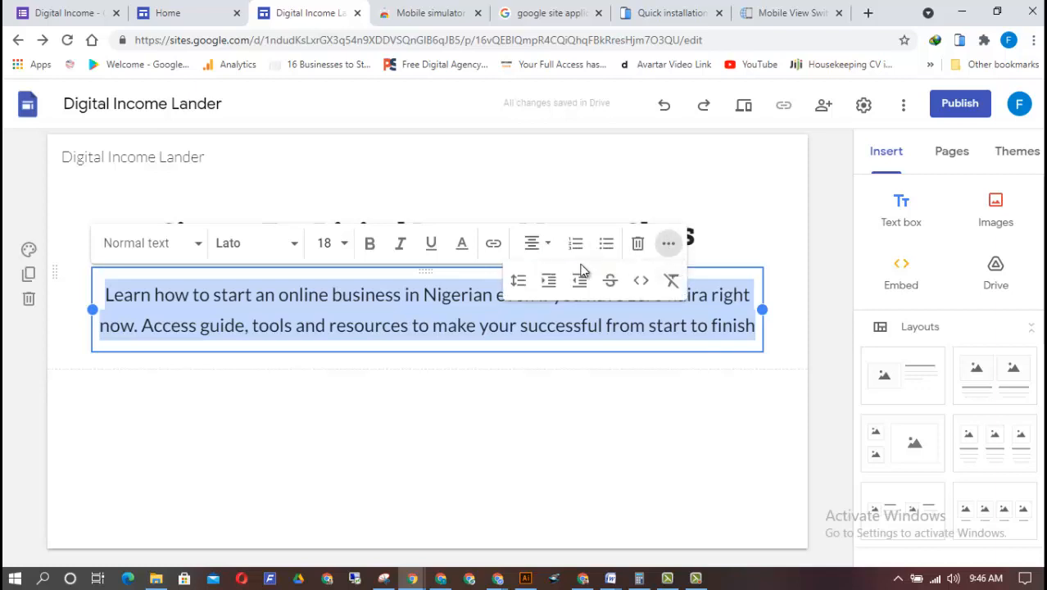
pyautogui.click(518, 282)
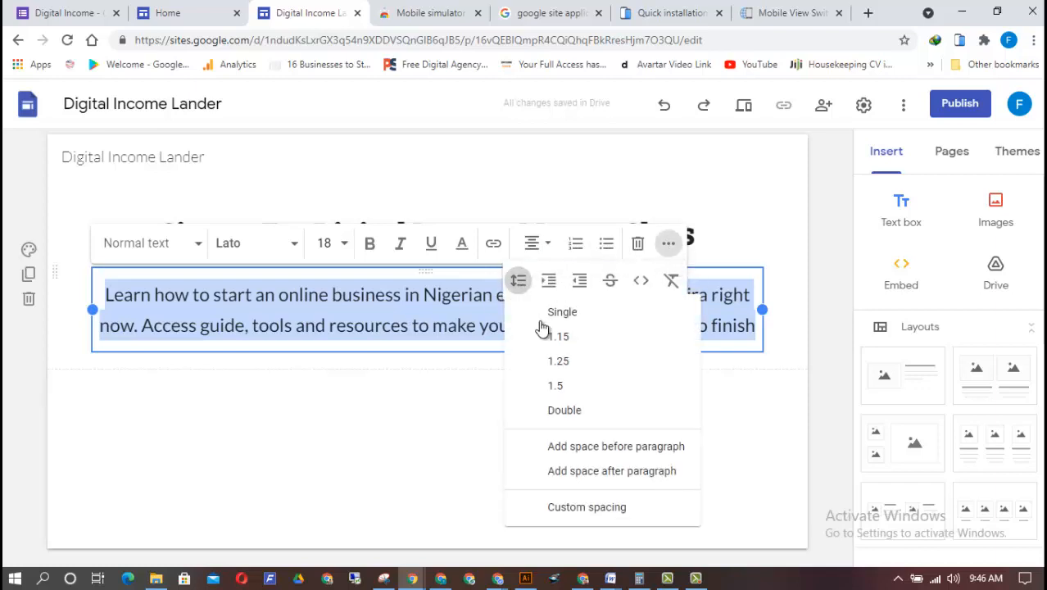
pyautogui.click(574, 361)
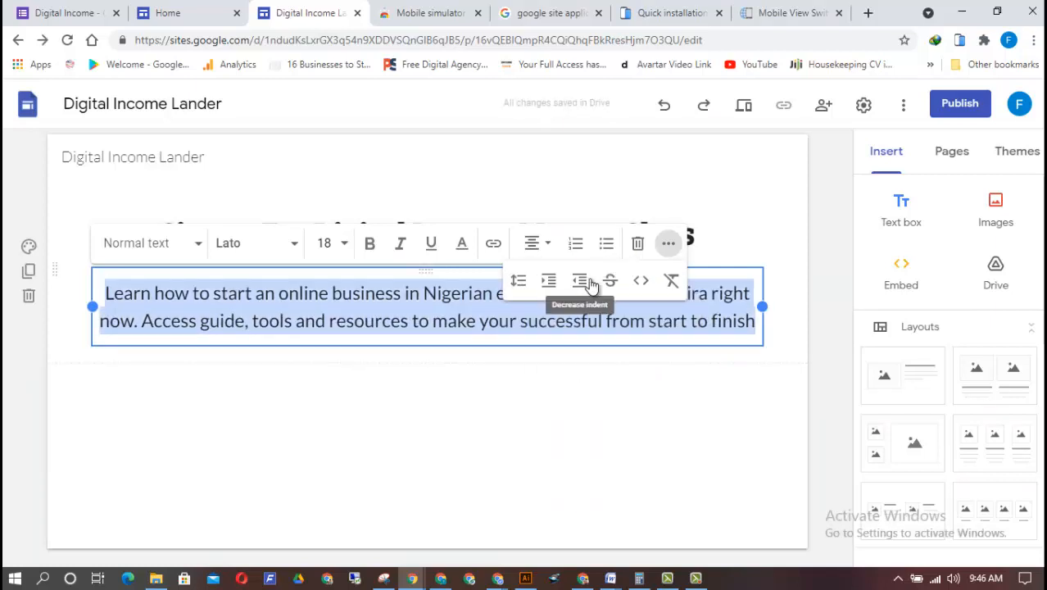
pyautogui.click(518, 281)
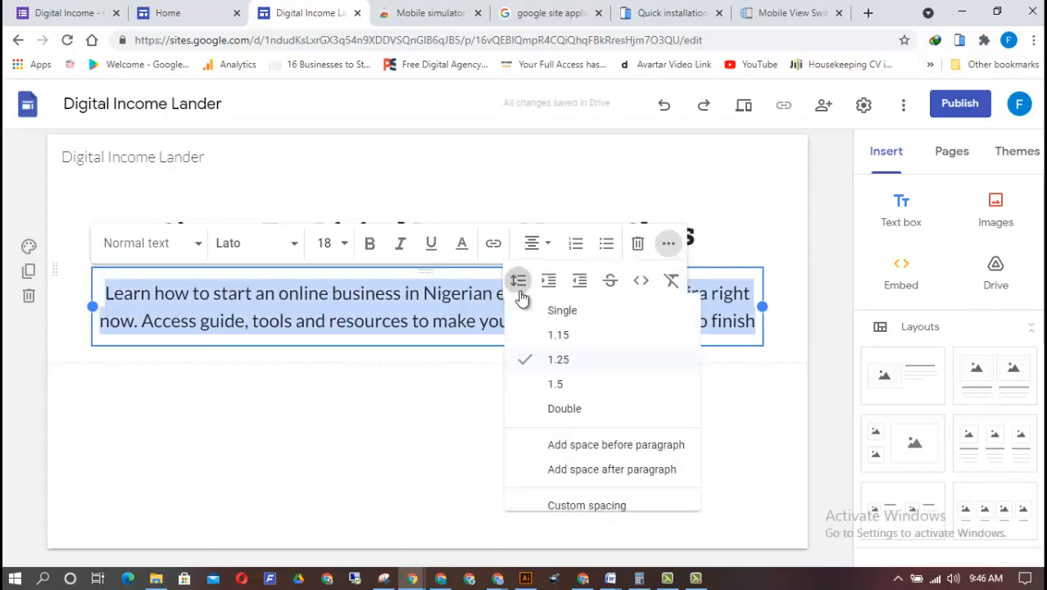
pyautogui.click(557, 386)
pyautogui.click(518, 456)
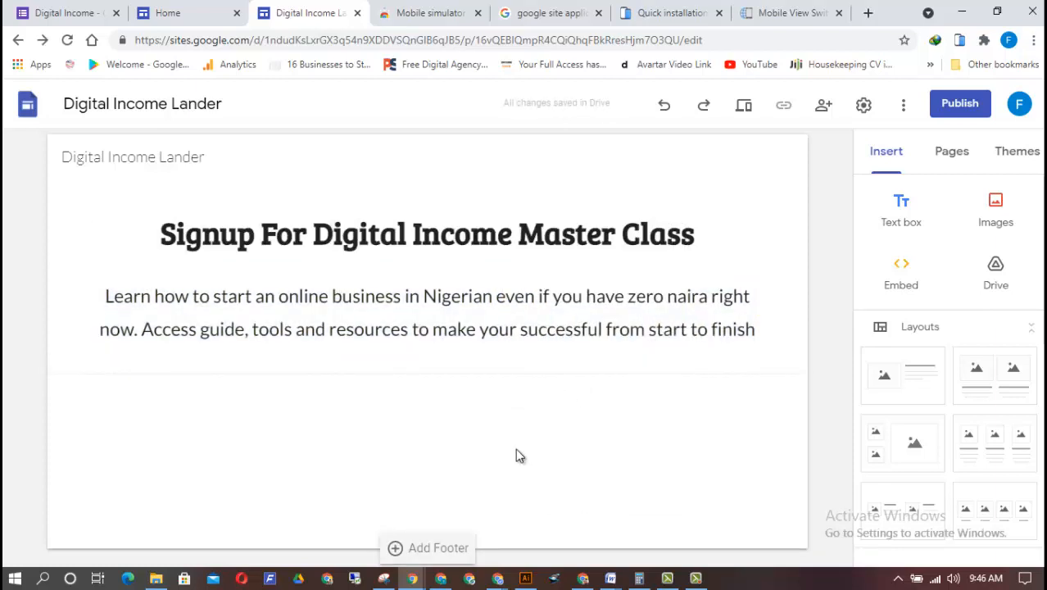
# Upload the image Digital Income-01 from the Downloads folder onto the page
pyautogui.scroll(-3, 1011, 443)
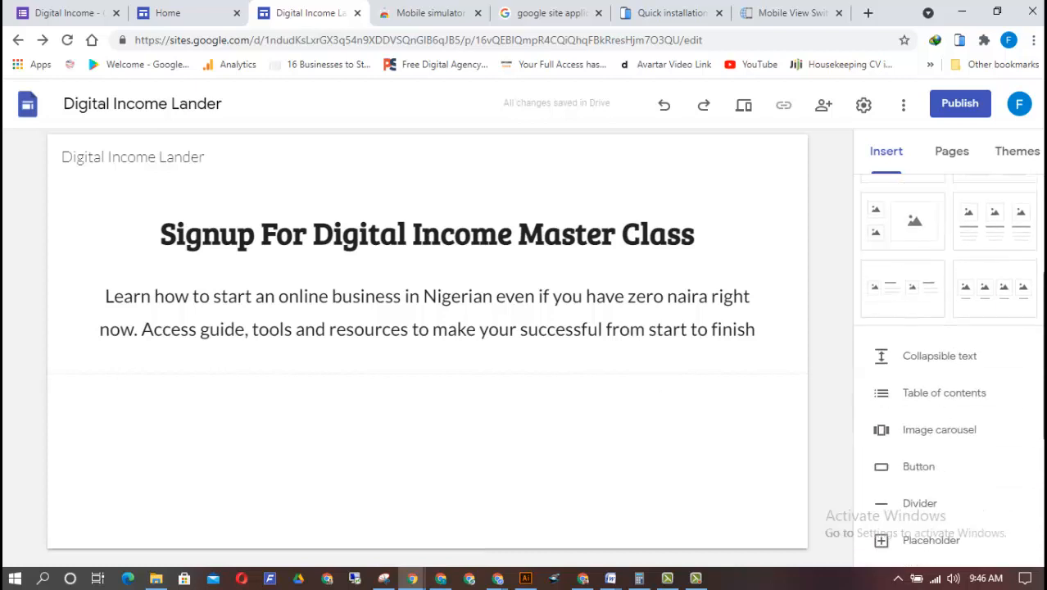
pyautogui.scroll(2, 1043, 350)
pyautogui.scroll(2, 1043, 364)
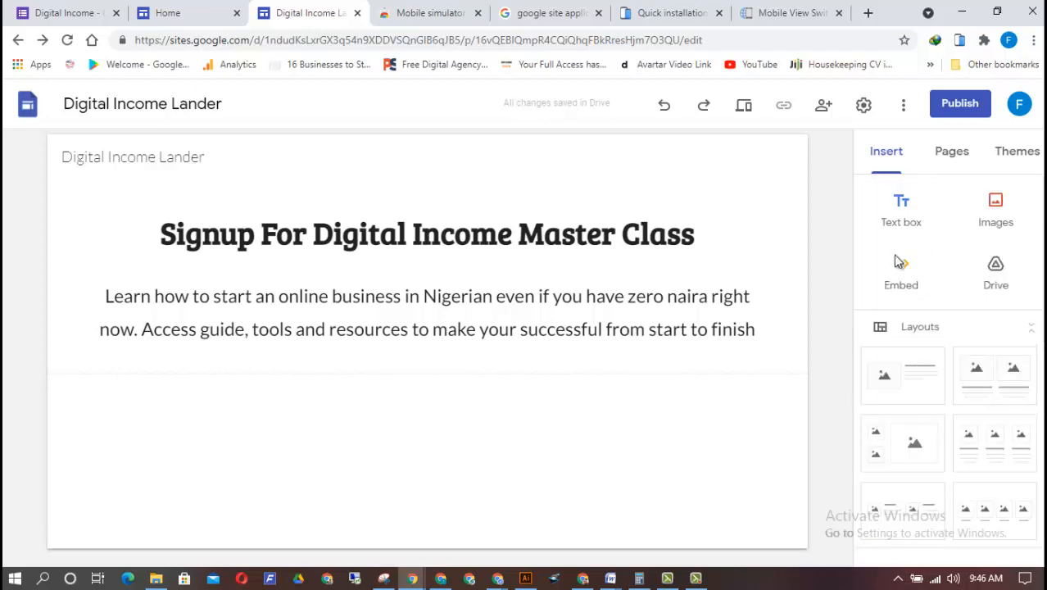
pyautogui.scroll(-3, 1039, 237)
pyautogui.scroll(3, 1039, 237)
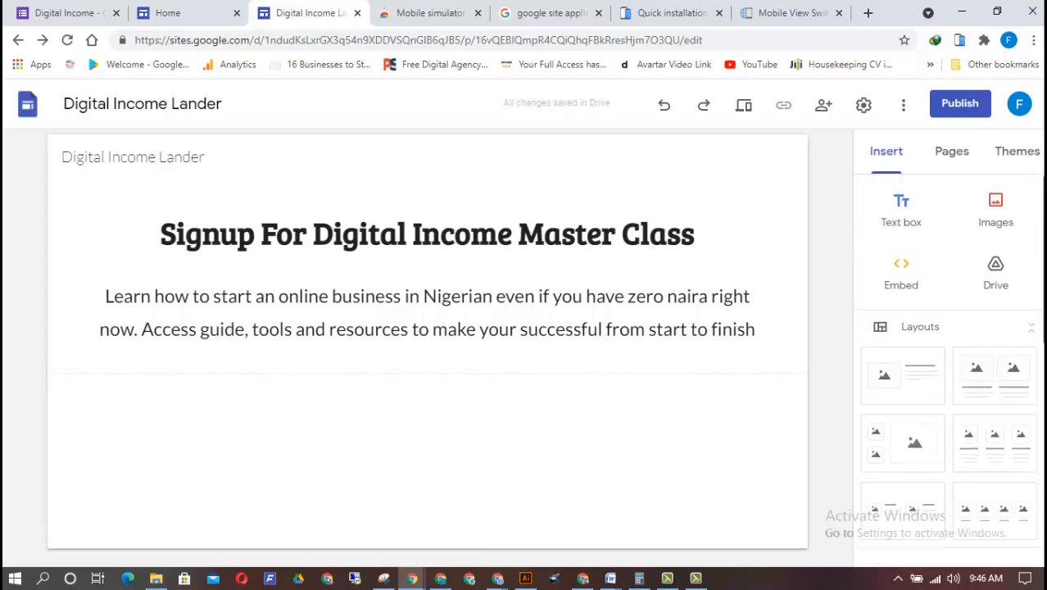
pyautogui.click(1007, 226)
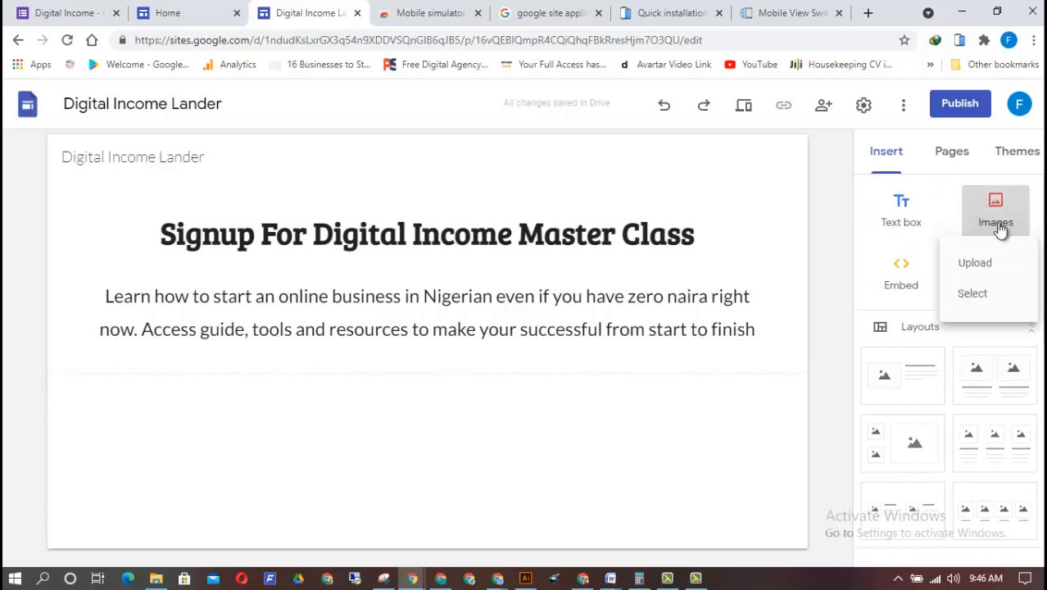
pyautogui.click(977, 274)
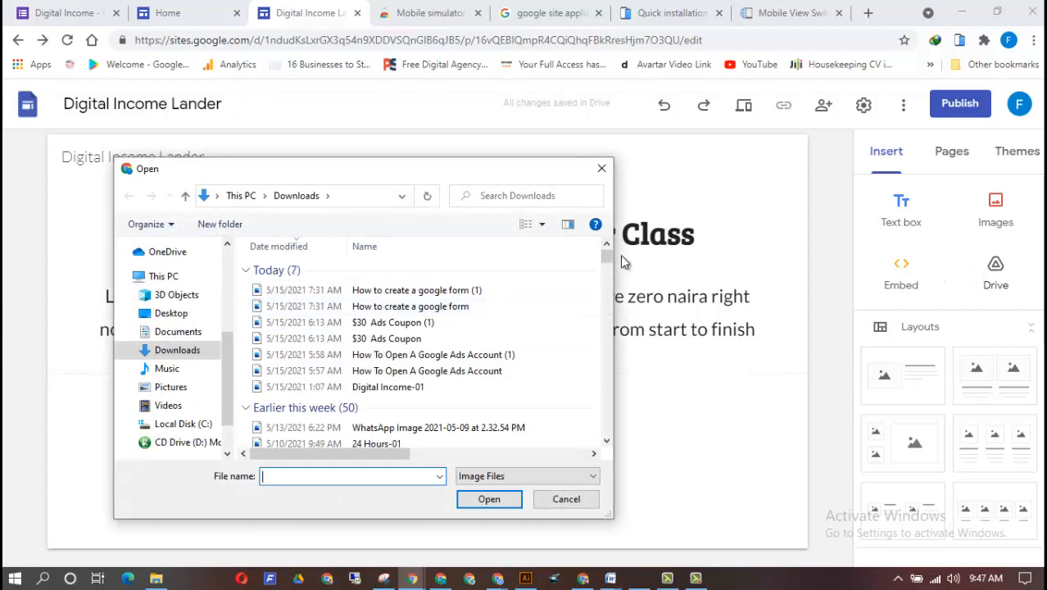
pyautogui.doubleClick(374, 391)
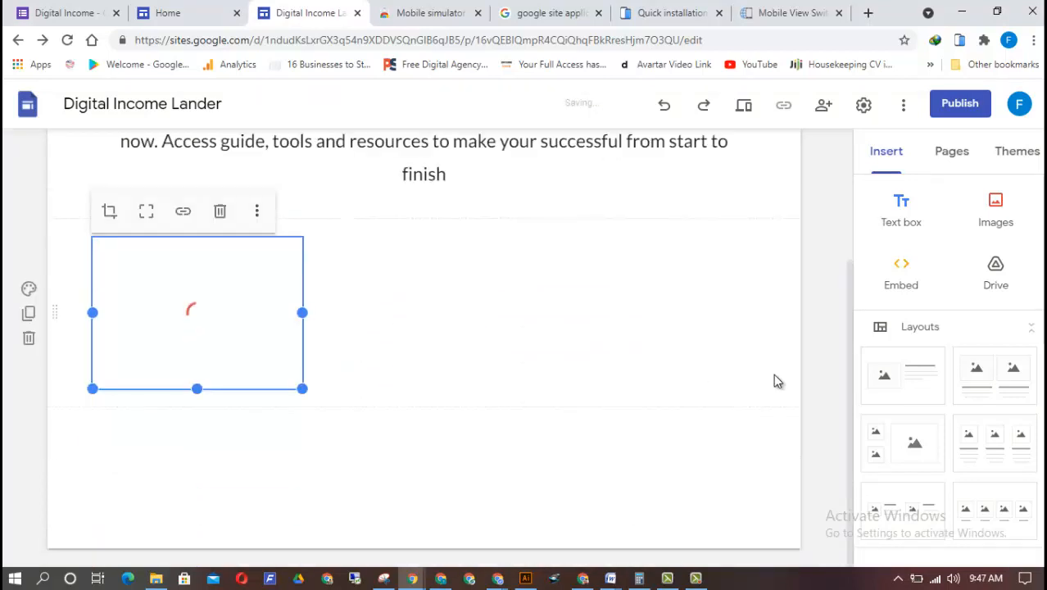
# Move the Digital Income image up directly beneath the description text, grouping it with the headline and text
pyautogui.click(1042, 291)
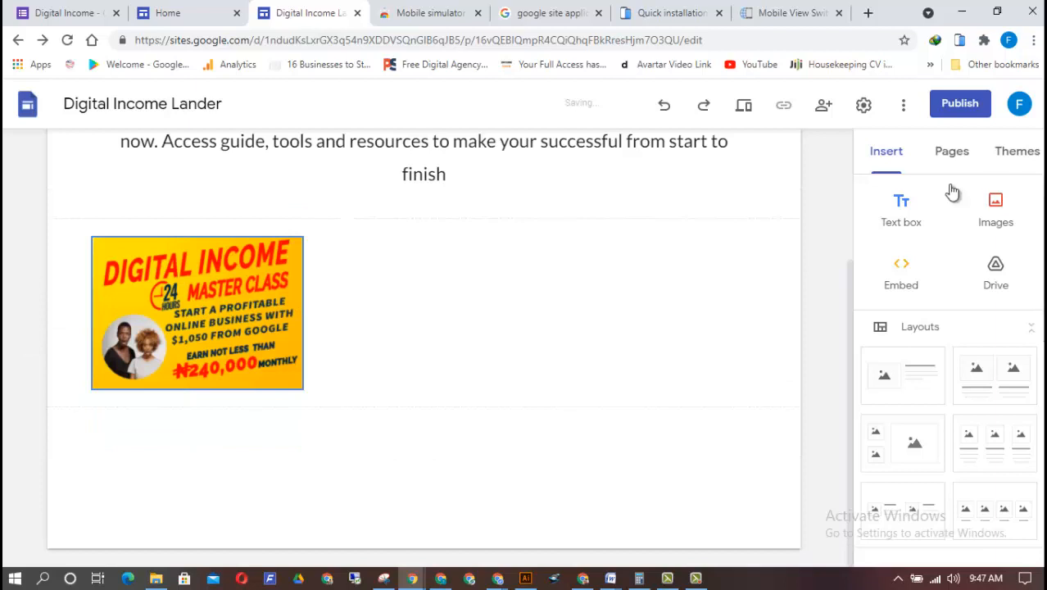
pyautogui.moveTo(851, 311); pyautogui.dragTo(822, 208)
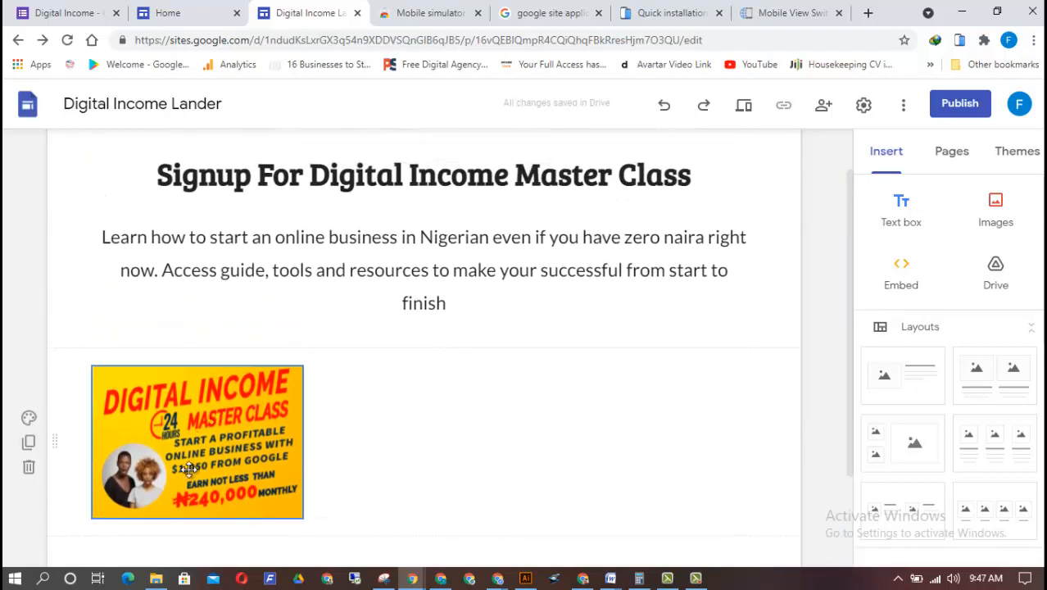
pyautogui.moveTo(195, 464); pyautogui.dragTo(423, 319)
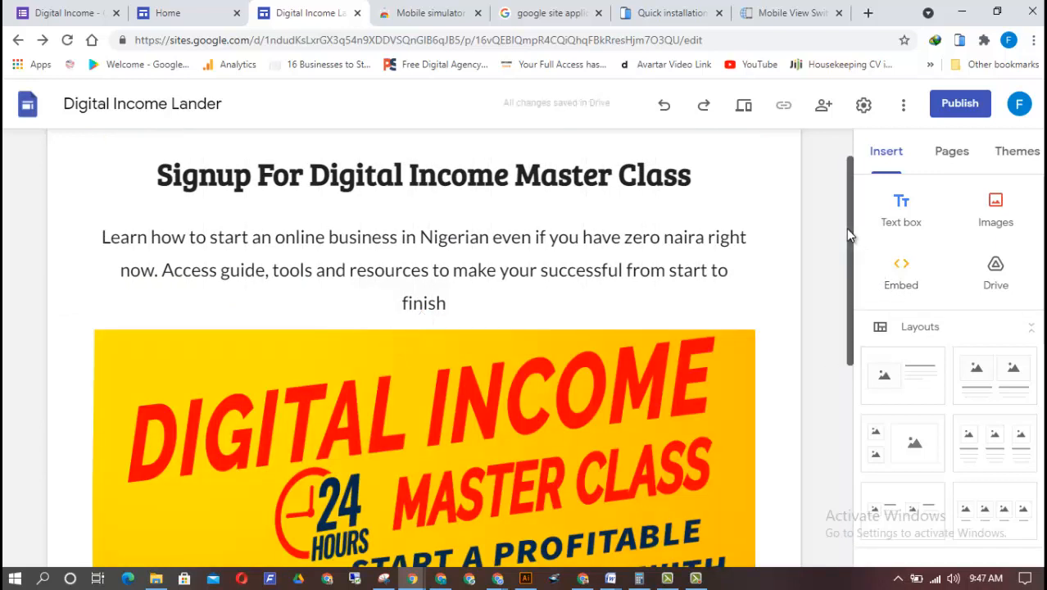
# Shrink the group of headline, description and image to about half its width and centre it on the page
pyautogui.moveTo(849, 232); pyautogui.dragTo(835, 378)
pyautogui.click(409, 360)
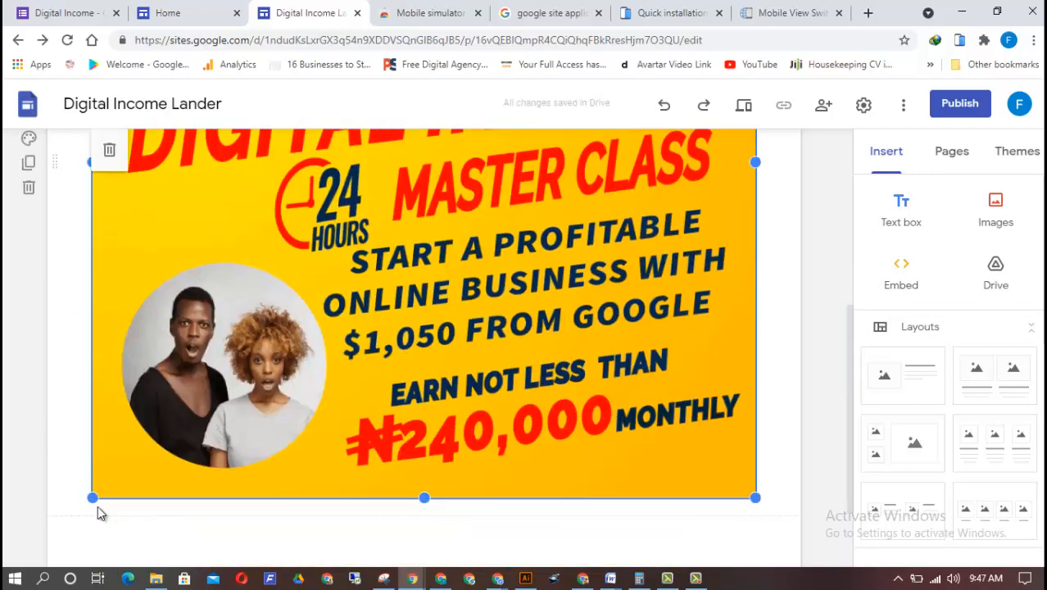
pyautogui.moveTo(94, 497); pyautogui.dragTo(495, 391)
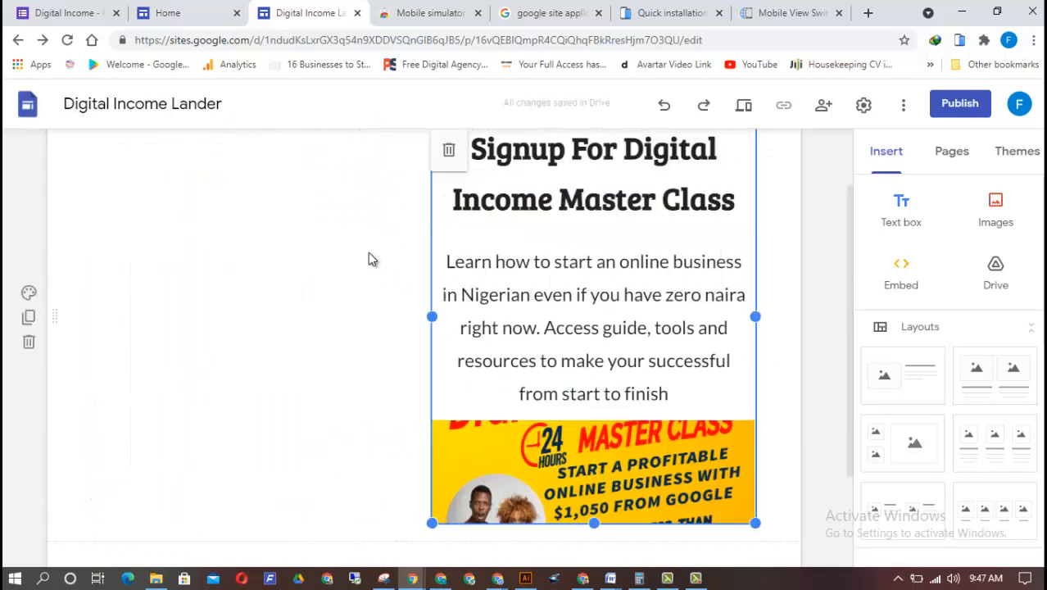
pyautogui.moveTo(433, 251)
pyautogui.mouseDown()
pyautogui.moveTo(346, 263)
pyautogui.moveTo(439, 273)
pyautogui.moveTo(184, 279)
pyautogui.moveTo(496, 262)
pyautogui.moveTo(416, 266)
pyautogui.moveTo(435, 262)
pyautogui.mouseUp()
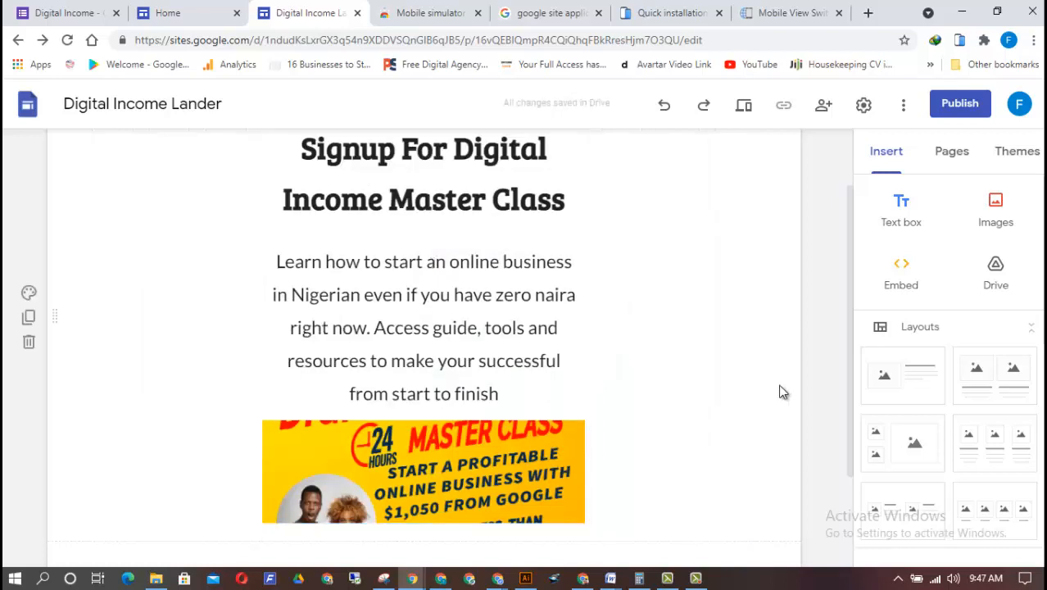
# Widen the group on both sides until the headline "Signup For Digital Income Master Class" fits on one line
pyautogui.scroll(-1, 850, 383)
pyautogui.moveTo(849, 382); pyautogui.dragTo(852, 296)
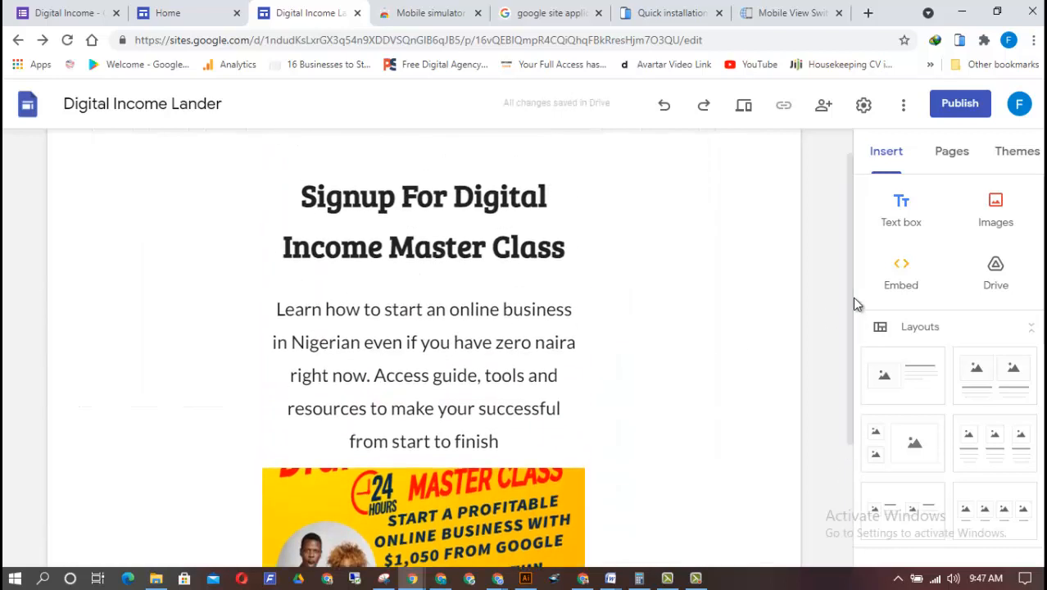
pyautogui.click(583, 374)
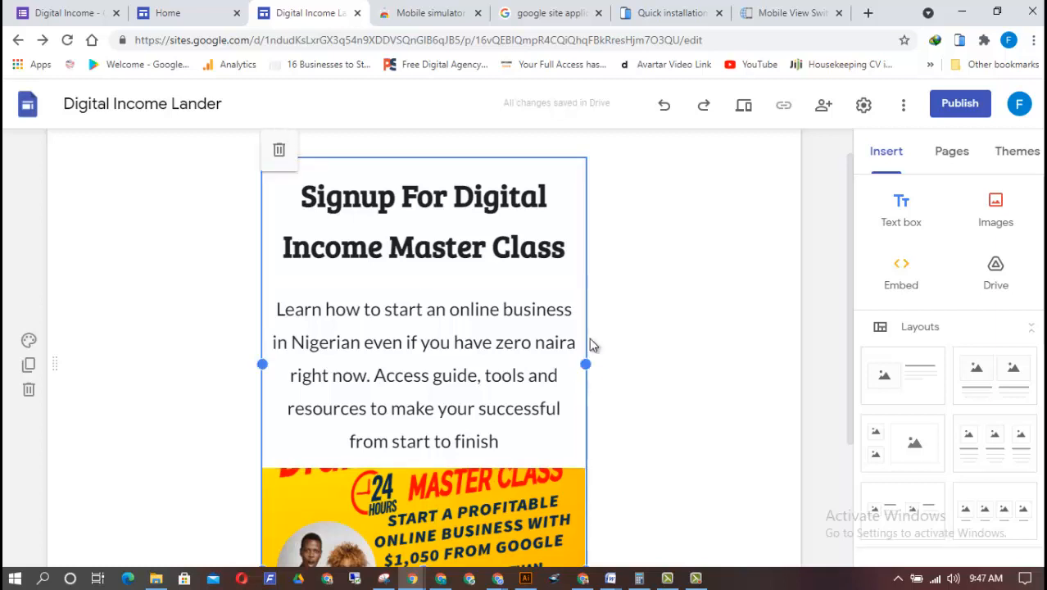
pyautogui.click(585, 273)
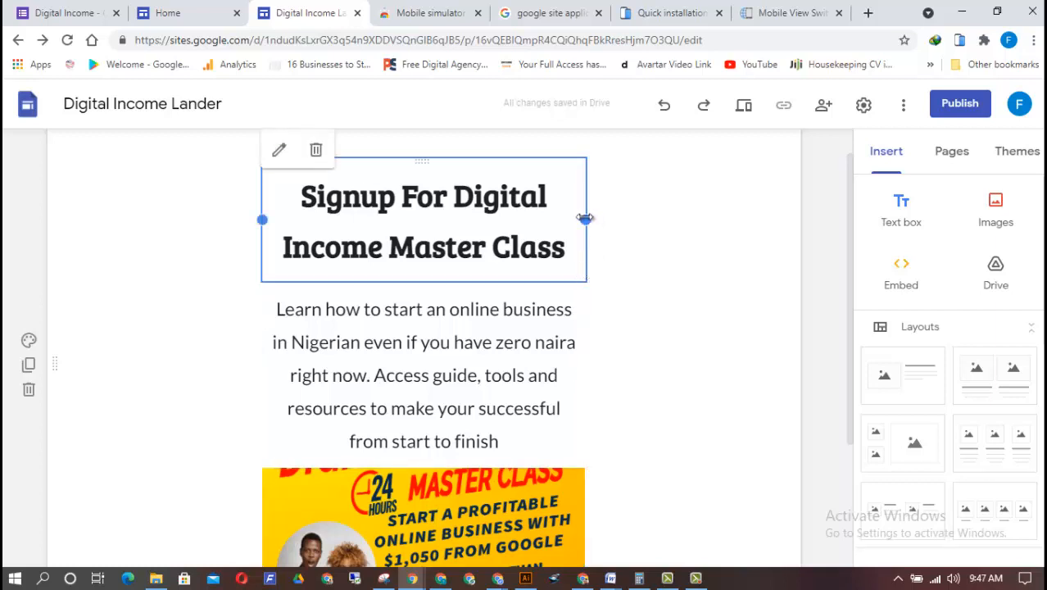
pyautogui.moveTo(585, 218); pyautogui.dragTo(672, 215)
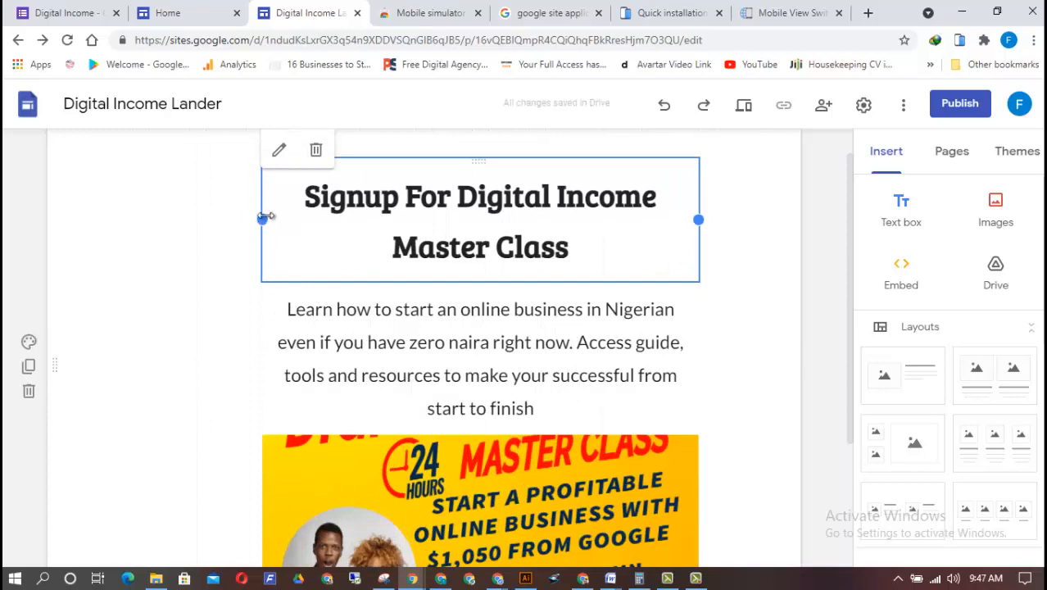
pyautogui.moveTo(262, 219); pyautogui.dragTo(151, 220)
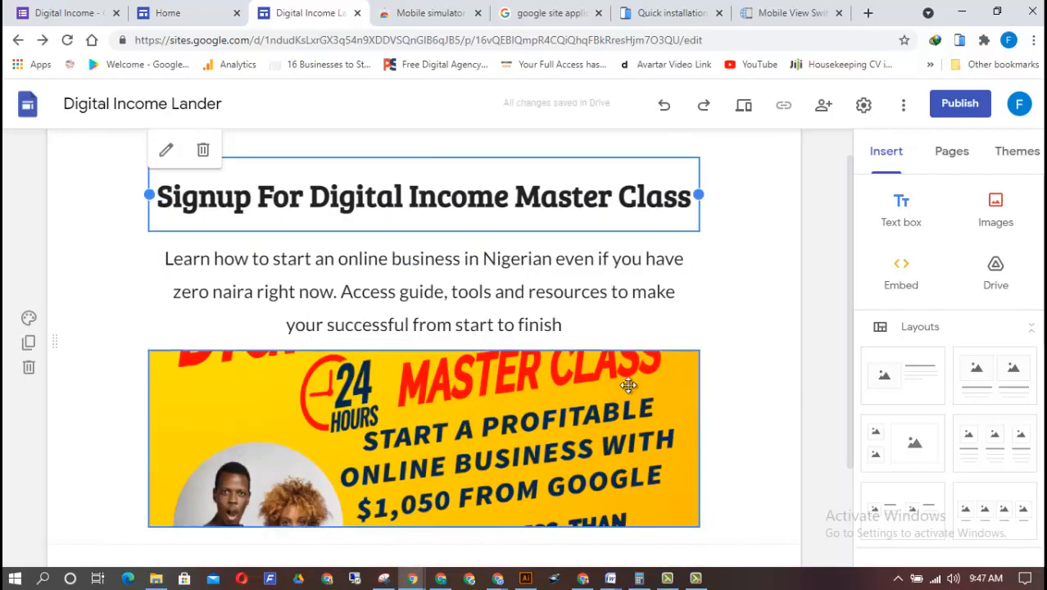
pyautogui.moveTo(849, 203); pyautogui.dragTo(813, 331)
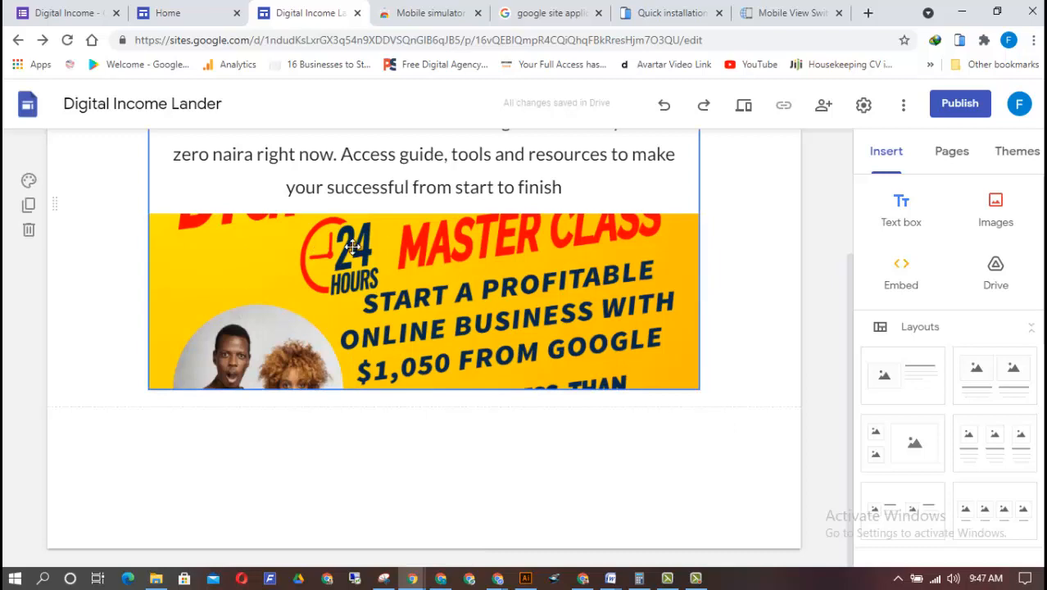
pyautogui.moveTo(847, 296); pyautogui.dragTo(822, 445)
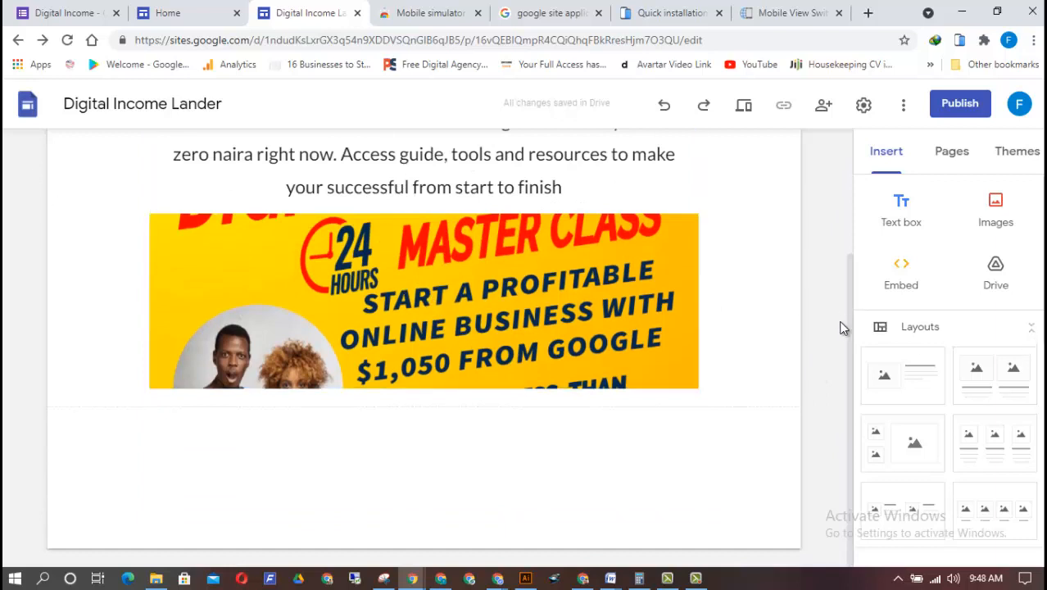
pyautogui.moveTo(849, 276); pyautogui.dragTo(831, 206)
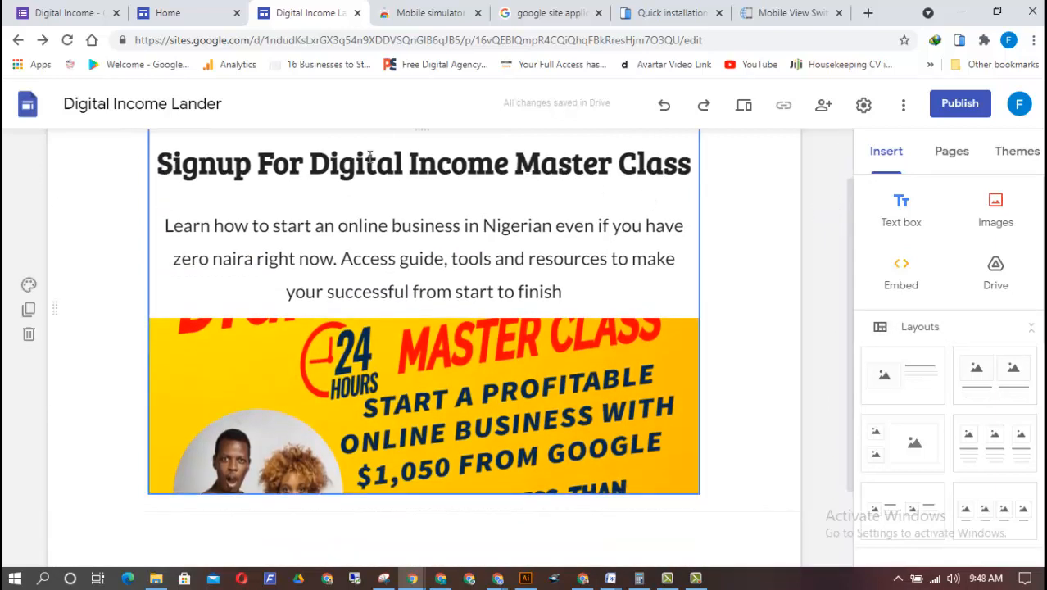
pyautogui.moveTo(658, 319); pyautogui.dragTo(474, 288)
pyautogui.click(480, 364)
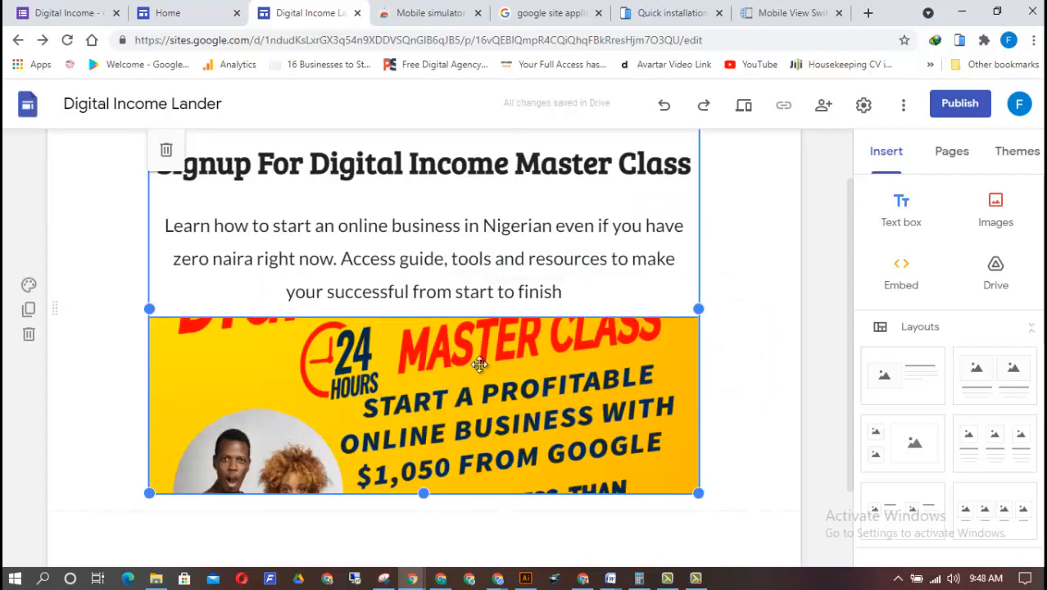
pyautogui.doubleClick(480, 364)
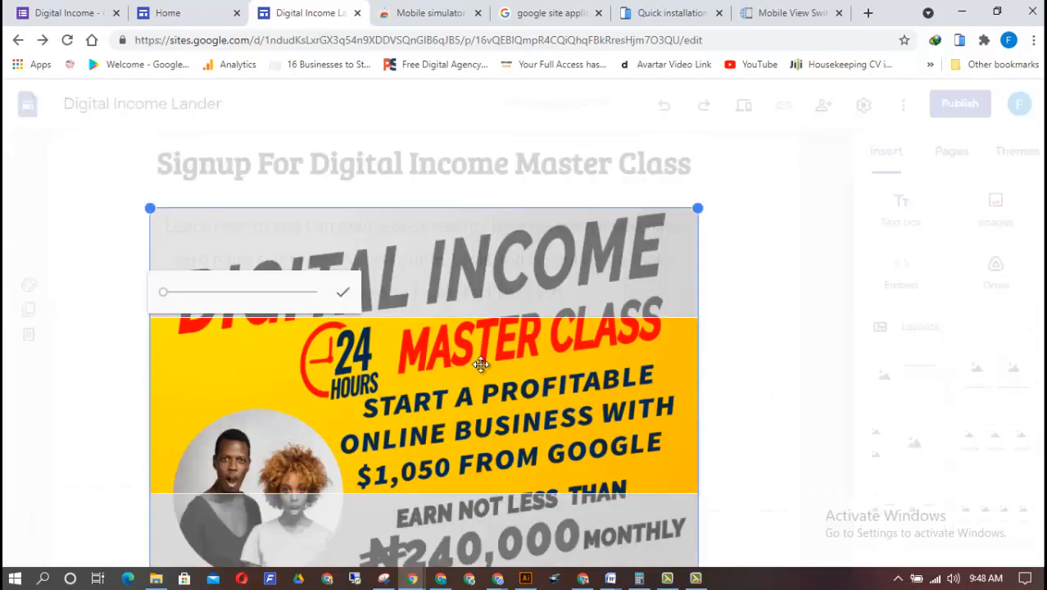
pyautogui.click(775, 332)
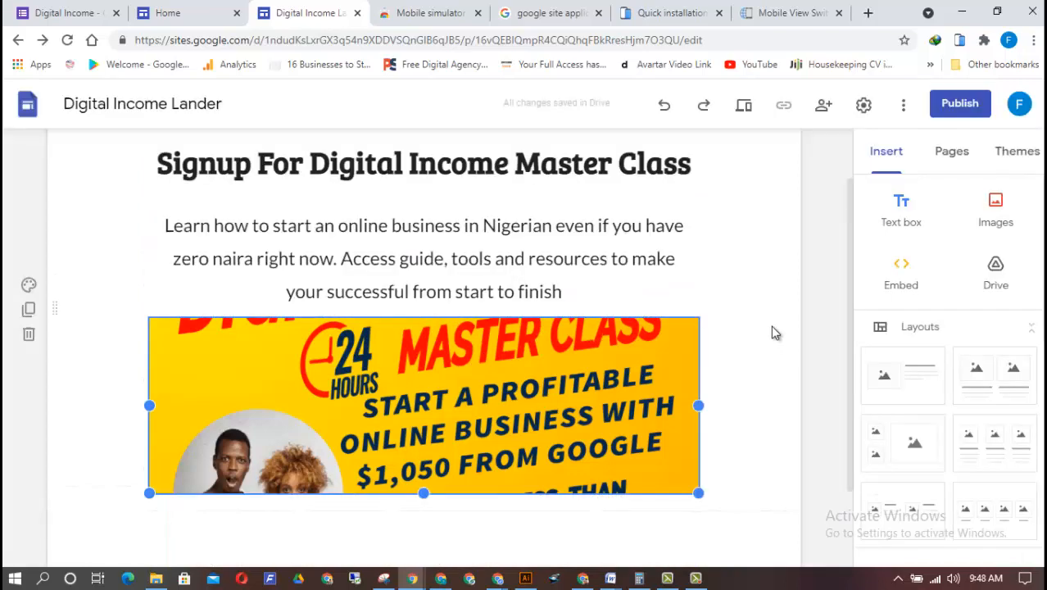
# Move the master class image between the headline and the description text
pyautogui.moveTo(570, 338); pyautogui.dragTo(369, 207)
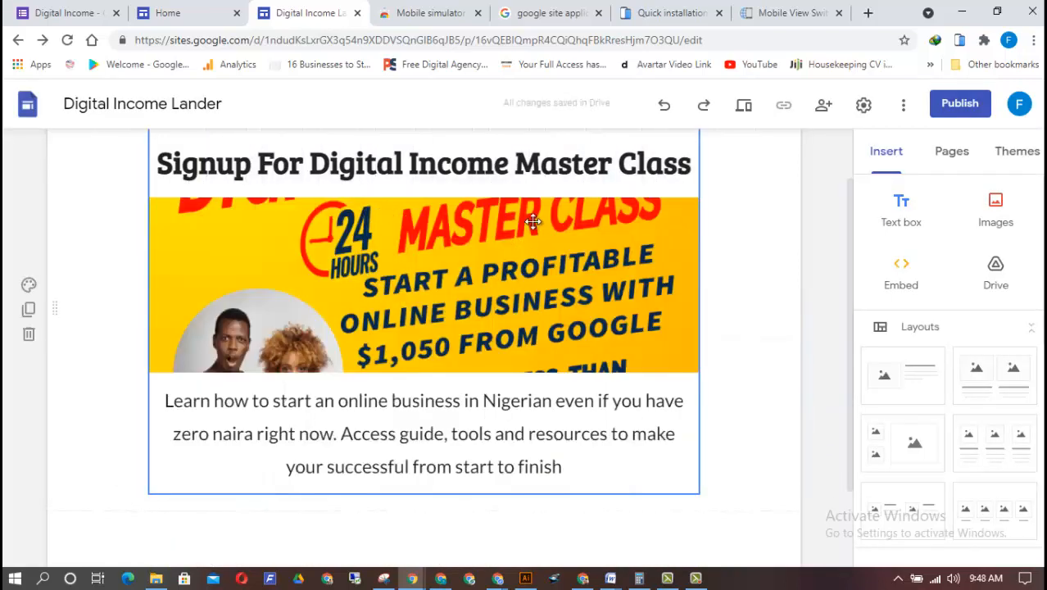
pyautogui.moveTo(533, 221); pyautogui.dragTo(445, 227)
pyautogui.click(458, 257)
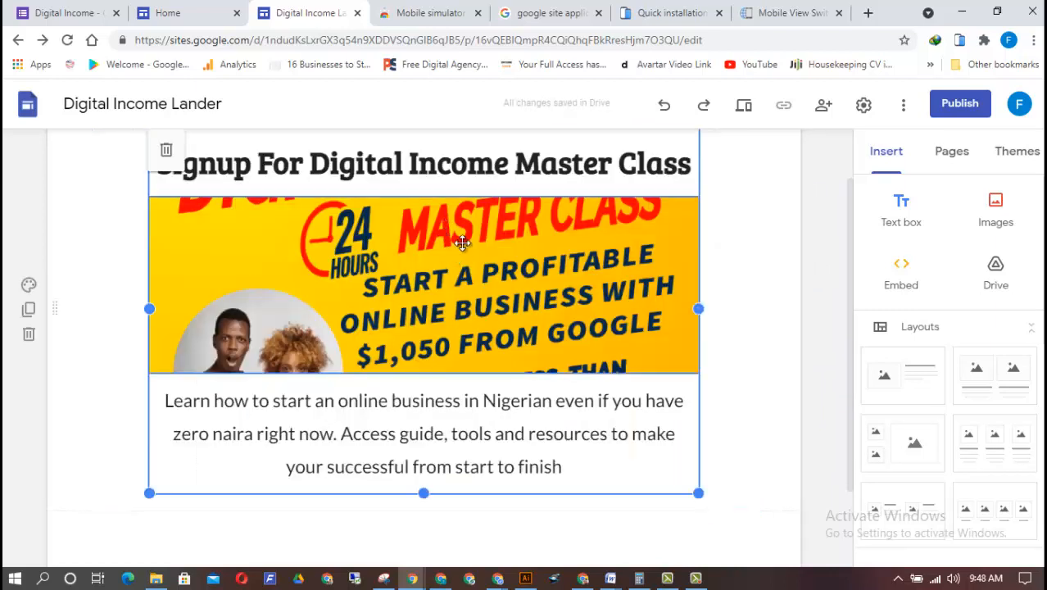
pyautogui.click(462, 241)
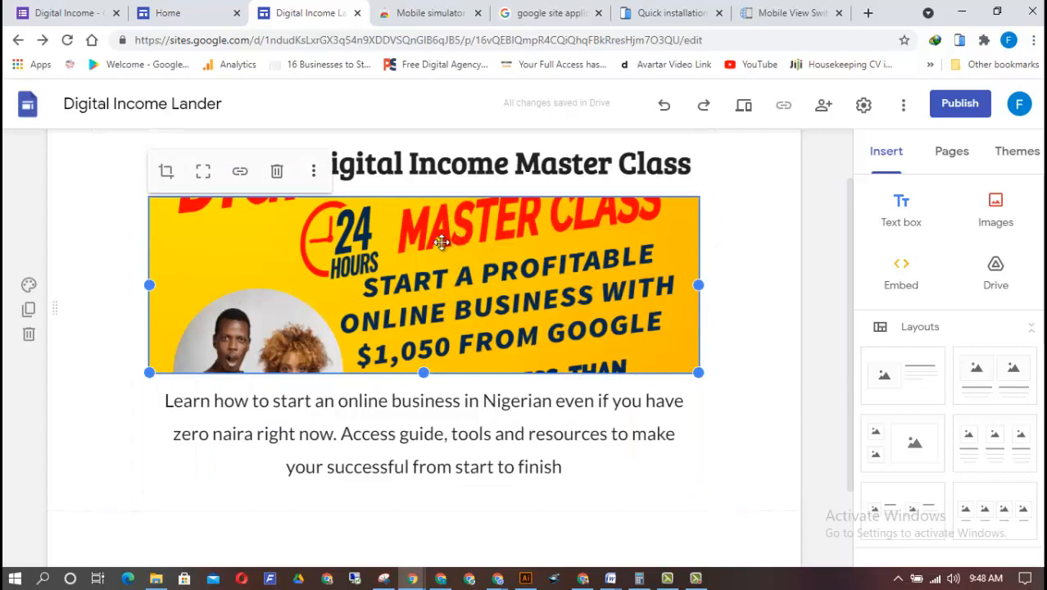
# Shift the whole group of headline, image and description slightly to the right on the page
pyautogui.moveTo(559, 272); pyautogui.dragTo(337, 299)
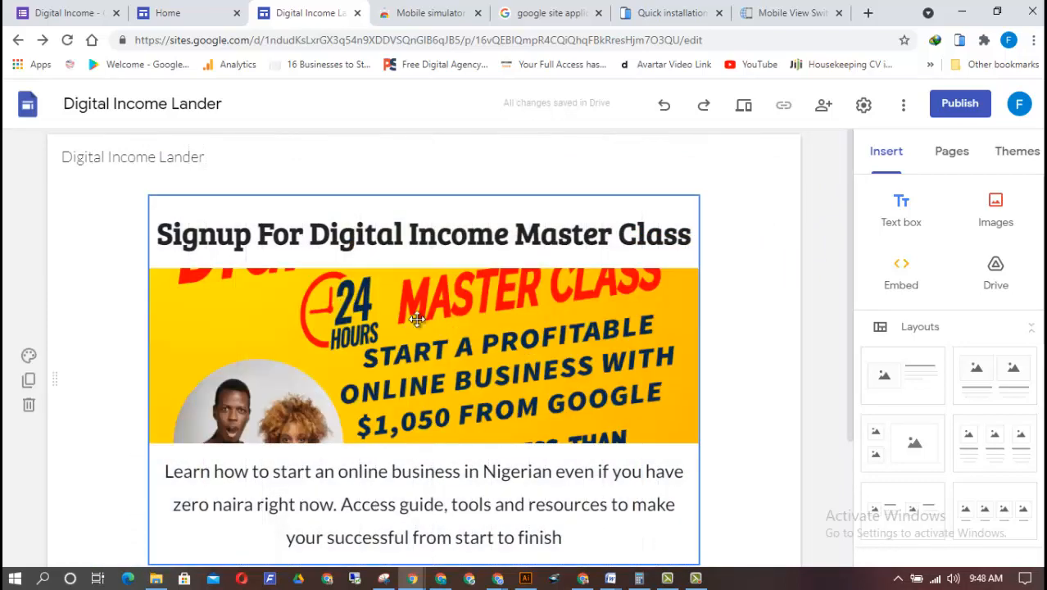
pyautogui.moveTo(852, 320)
pyautogui.mouseDown()
pyautogui.moveTo(846, 393)
pyautogui.moveTo(837, 331)
pyautogui.mouseUp()
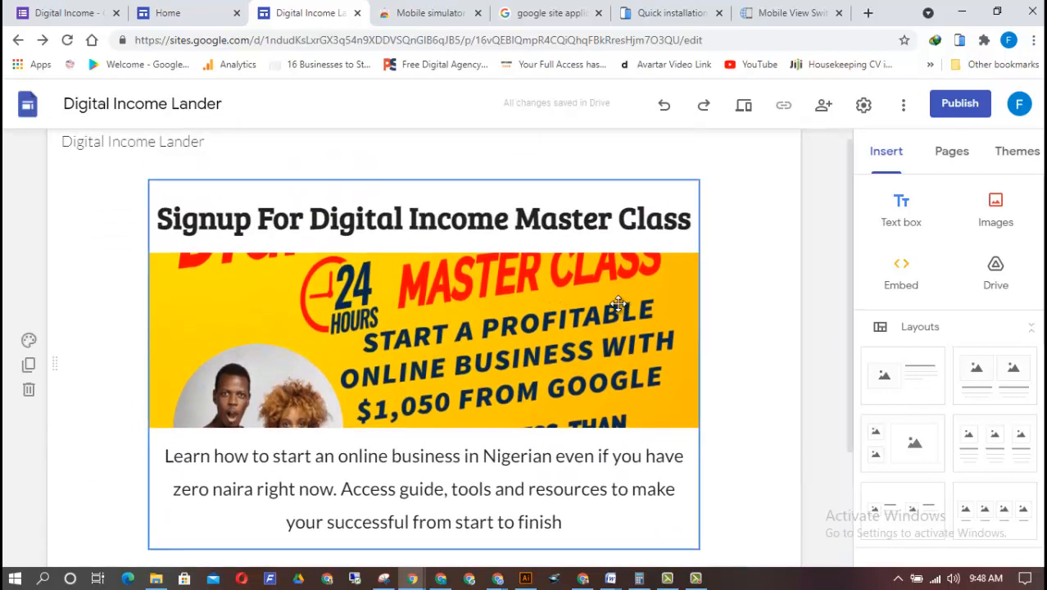
pyautogui.moveTo(593, 311); pyautogui.dragTo(433, 390)
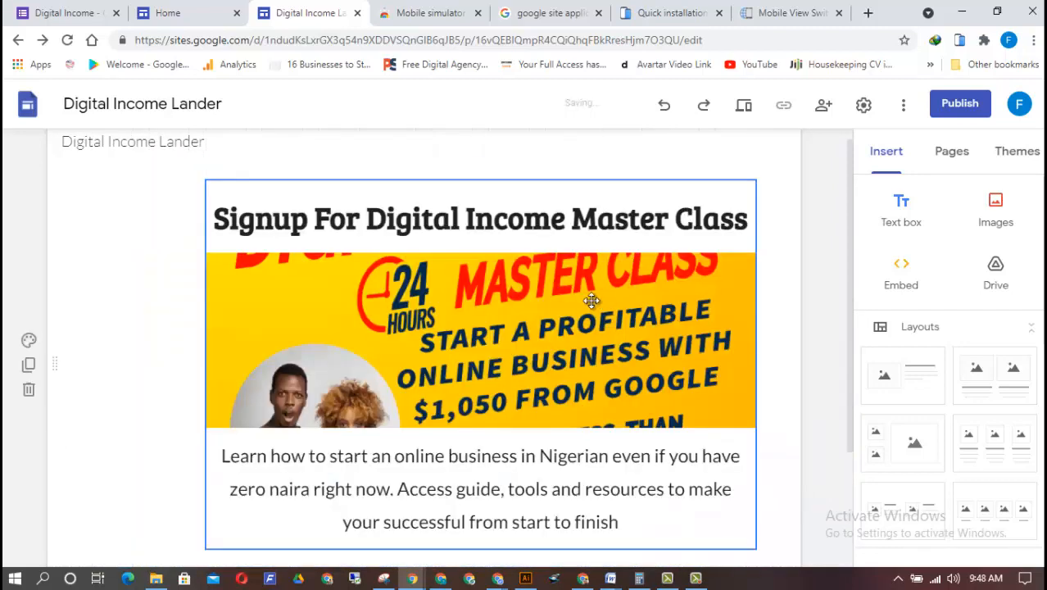
# Centre the group of headline, image and description on the page and move the description text between the headline and the image
pyautogui.moveTo(595, 295); pyautogui.dragTo(440, 304)
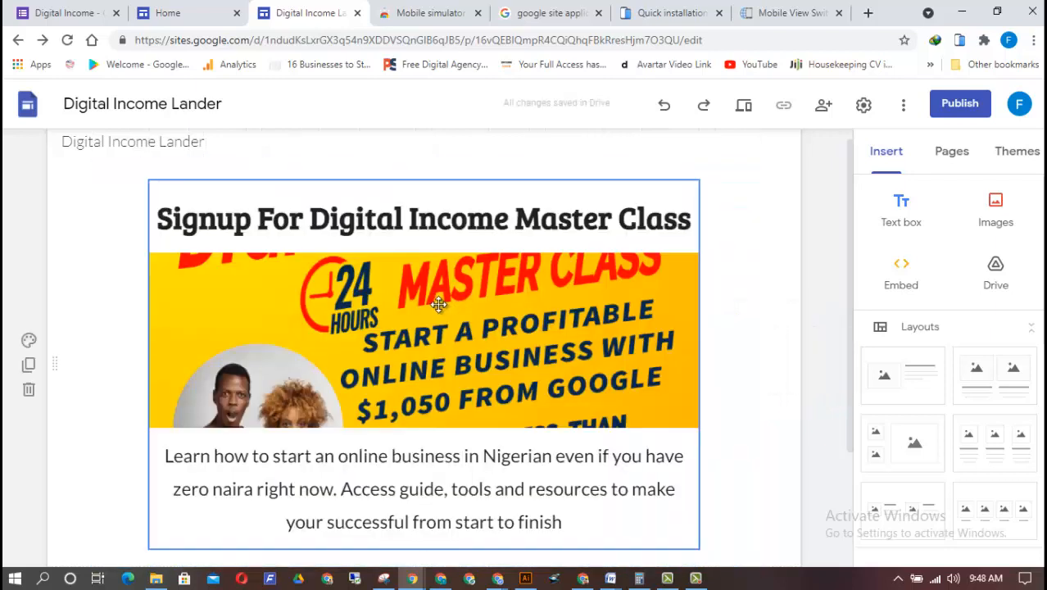
pyautogui.moveTo(848, 382); pyautogui.dragTo(848, 414)
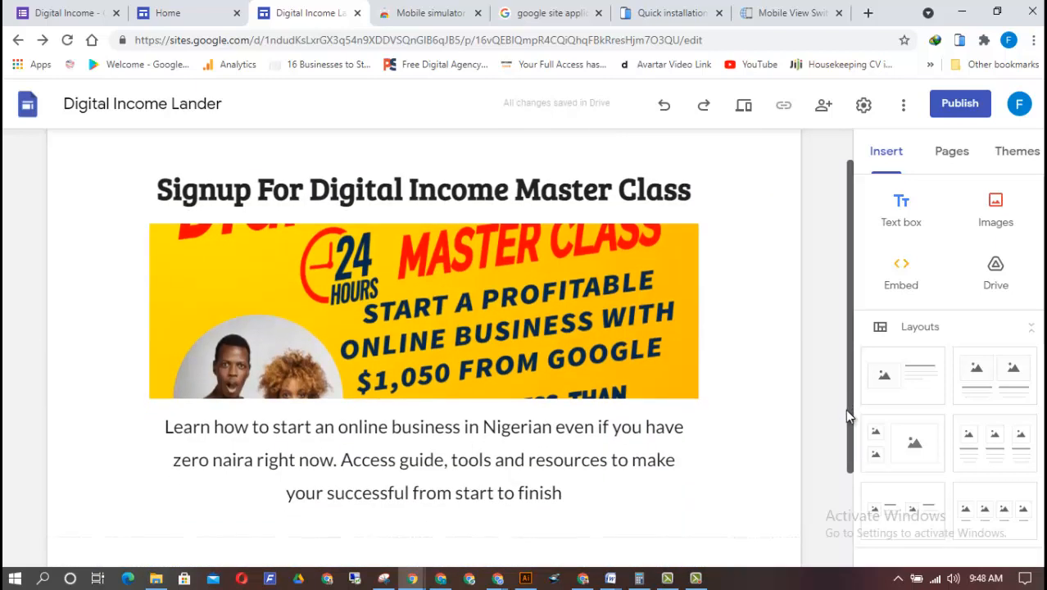
pyautogui.click(517, 263)
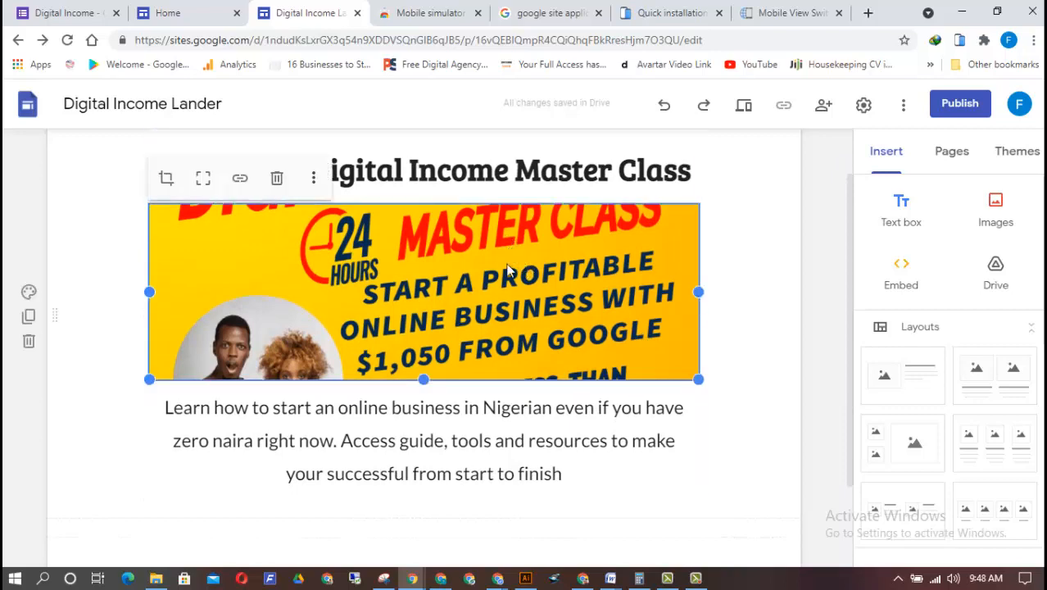
pyautogui.moveTo(512, 251); pyautogui.dragTo(320, 414)
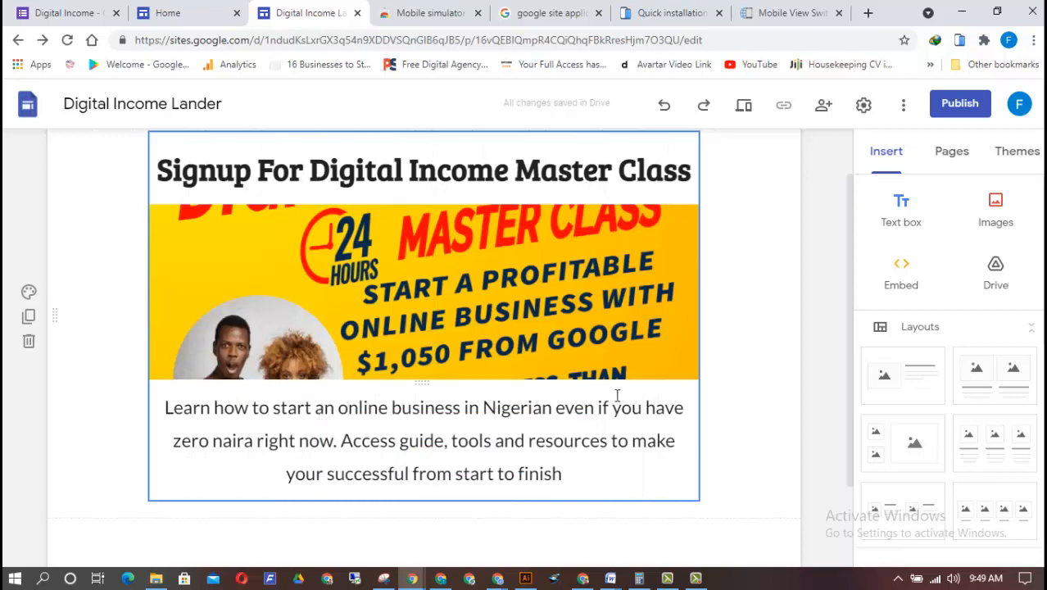
pyautogui.click(661, 408)
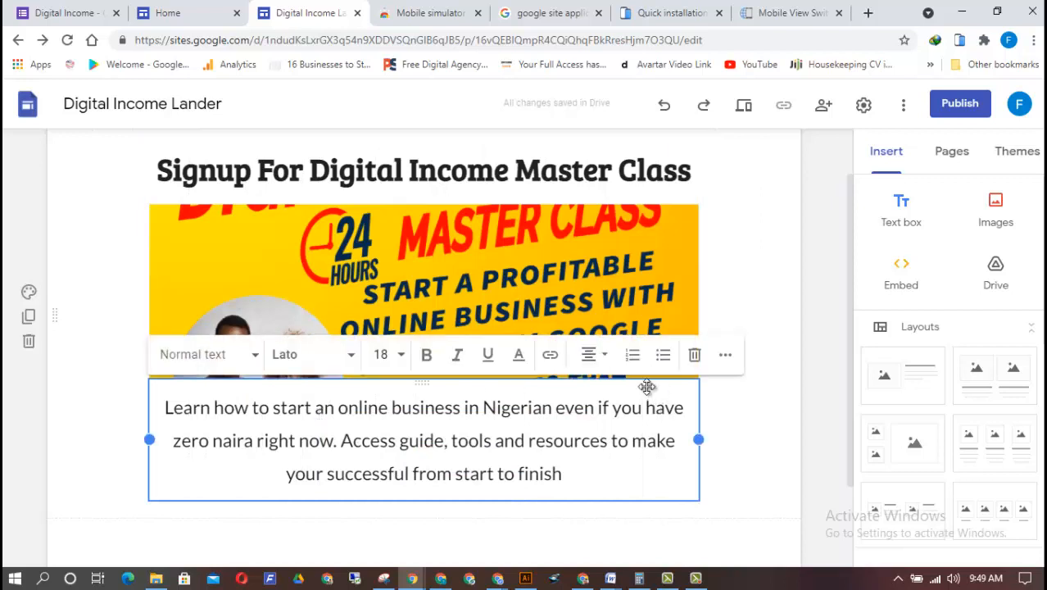
pyautogui.moveTo(647, 386); pyautogui.dragTo(547, 207)
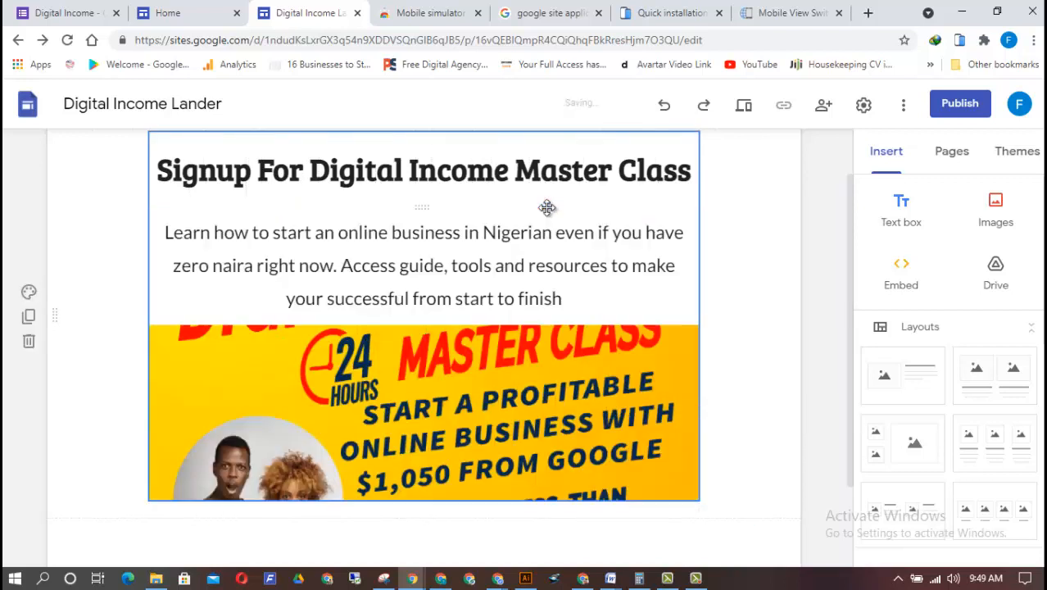
# Look at the Digital Income signup form in Google Forms and return to the landing page in Google Sites
pyautogui.moveTo(851, 270); pyautogui.dragTo(865, 336)
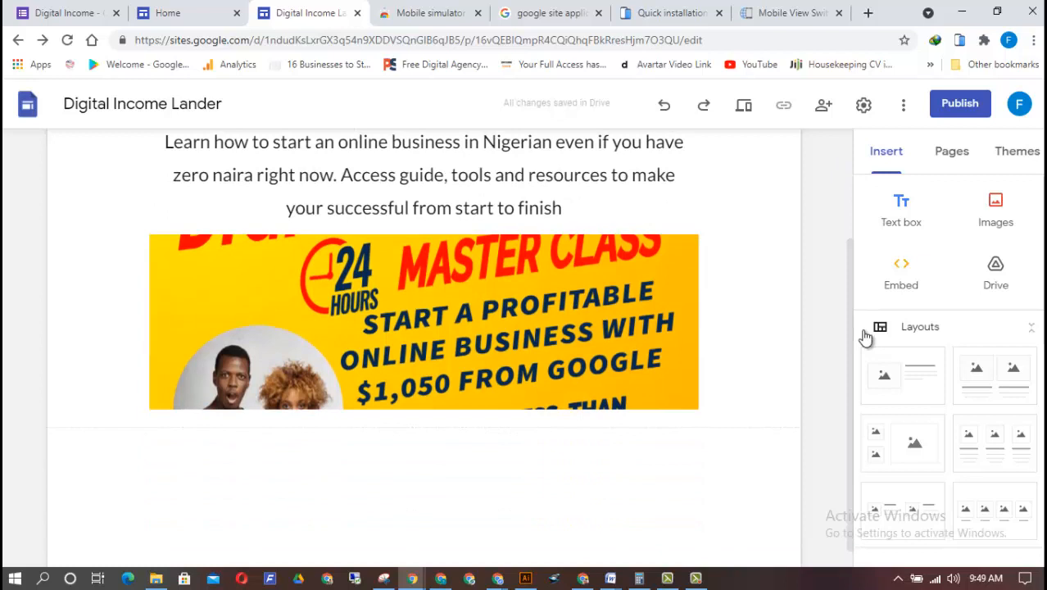
pyautogui.scroll(-2, 948, 365)
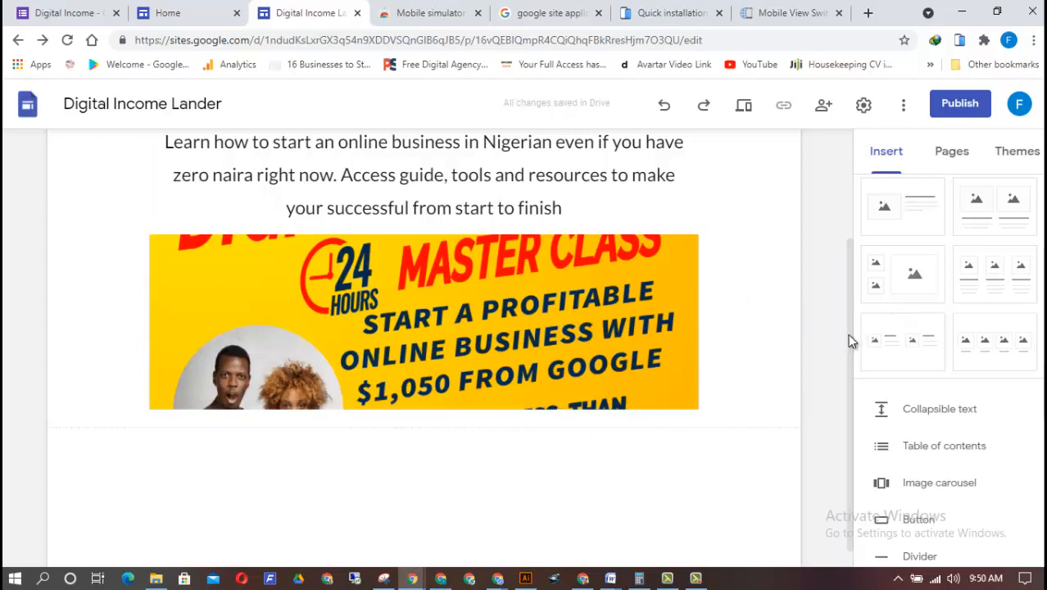
pyautogui.scroll(-1, 851, 339)
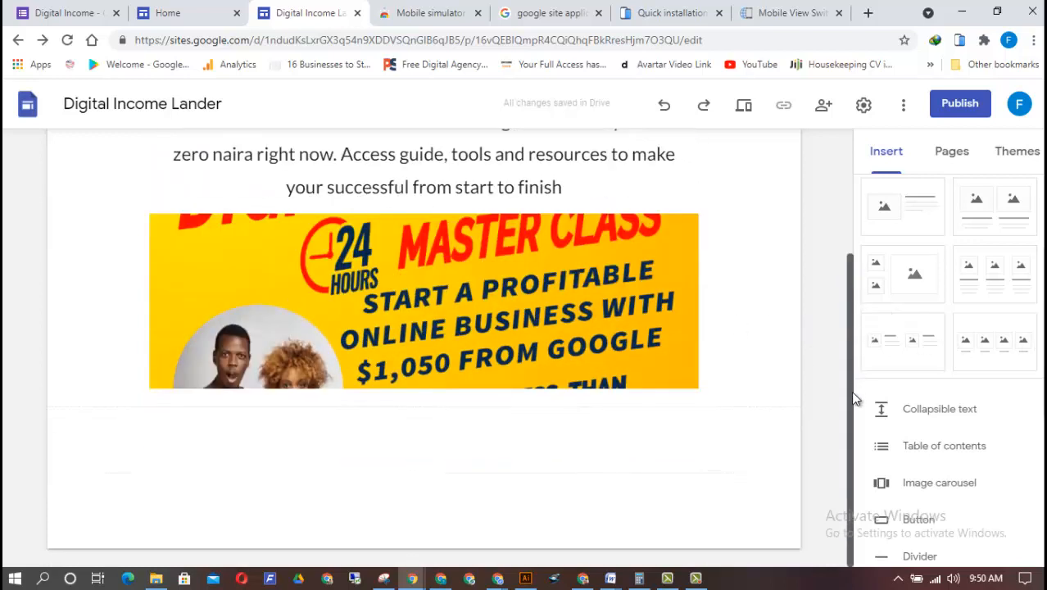
pyautogui.click(98, 13)
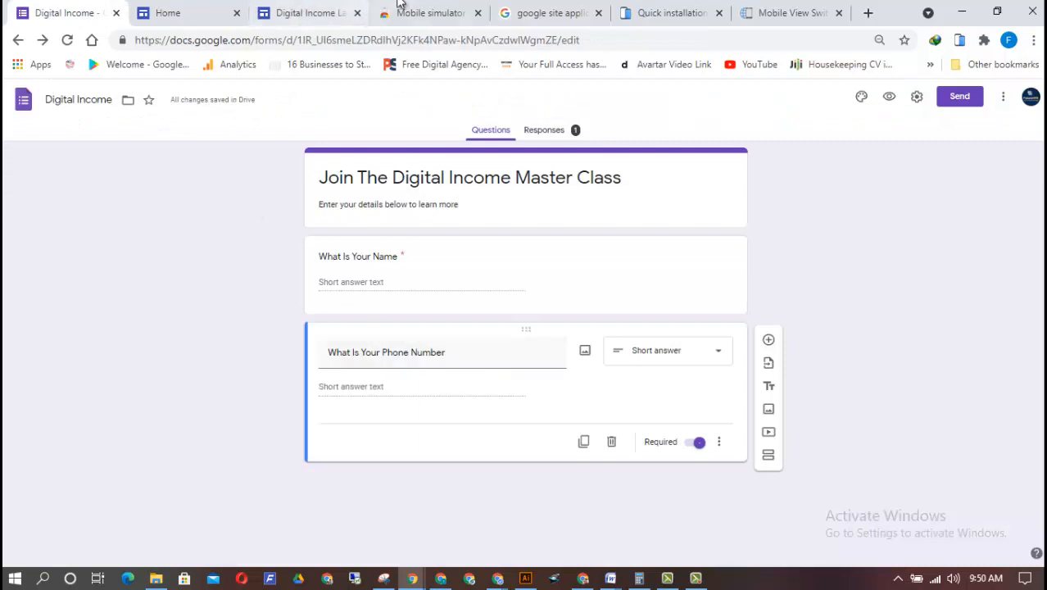
pyautogui.click(287, 13)
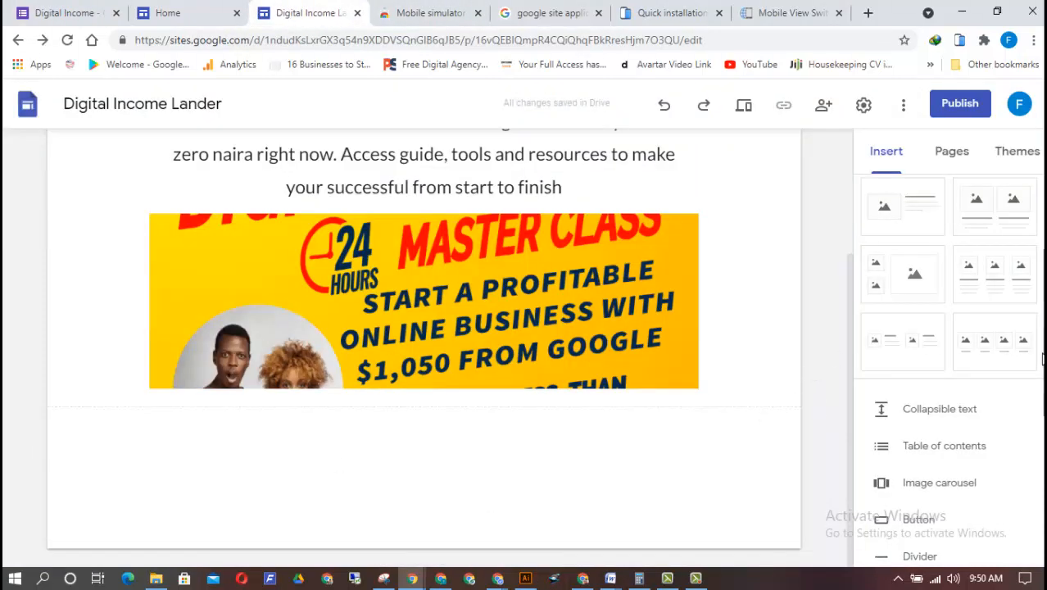
# Insert the existing Google Form "Digital Income" below the master class image
pyautogui.scroll(-4, 949, 369)
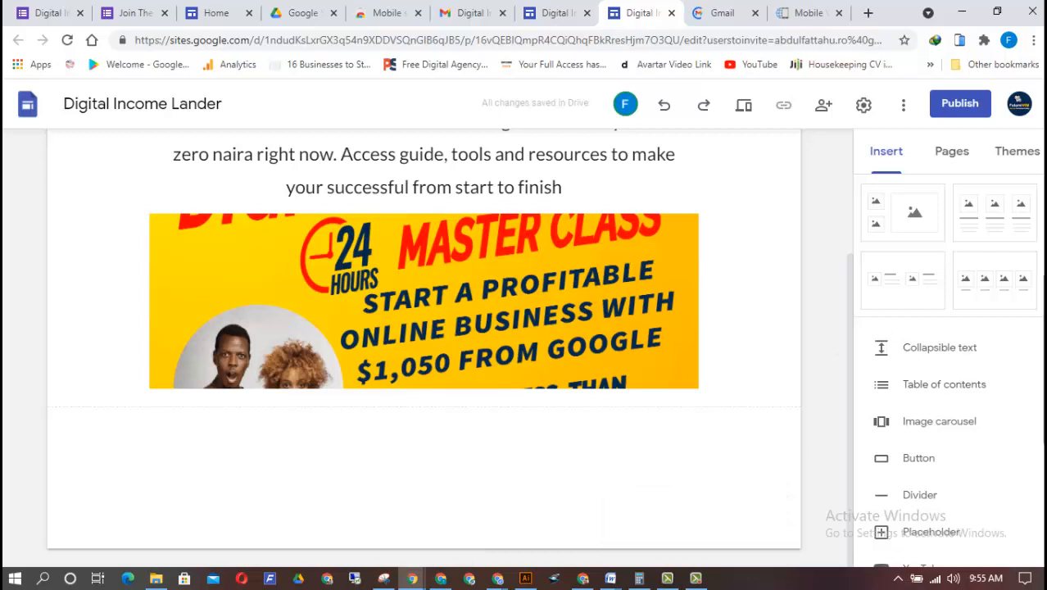
pyautogui.scroll(-4, 940, 533)
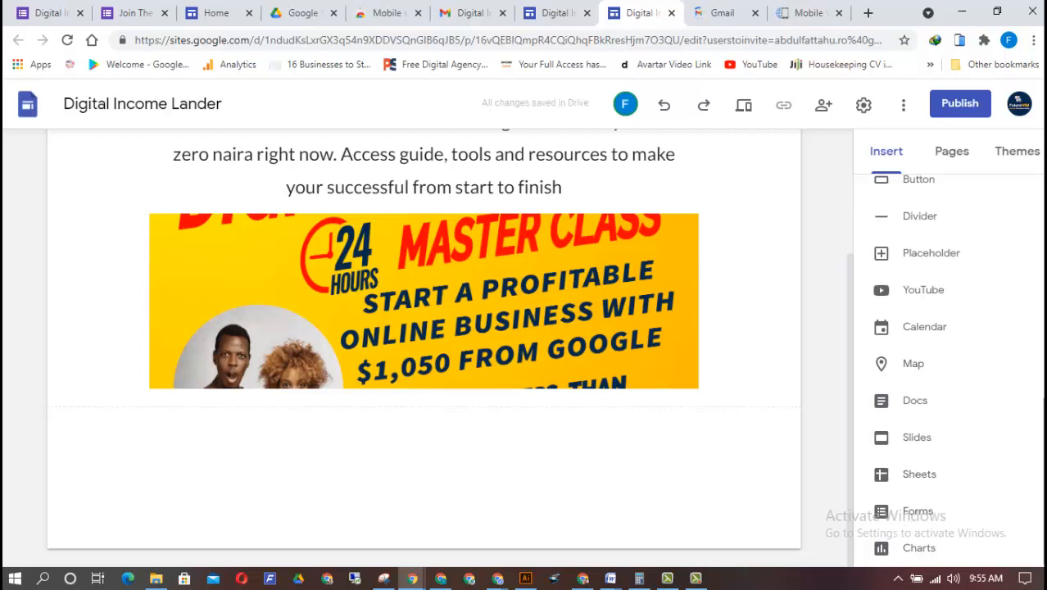
pyautogui.click(919, 515)
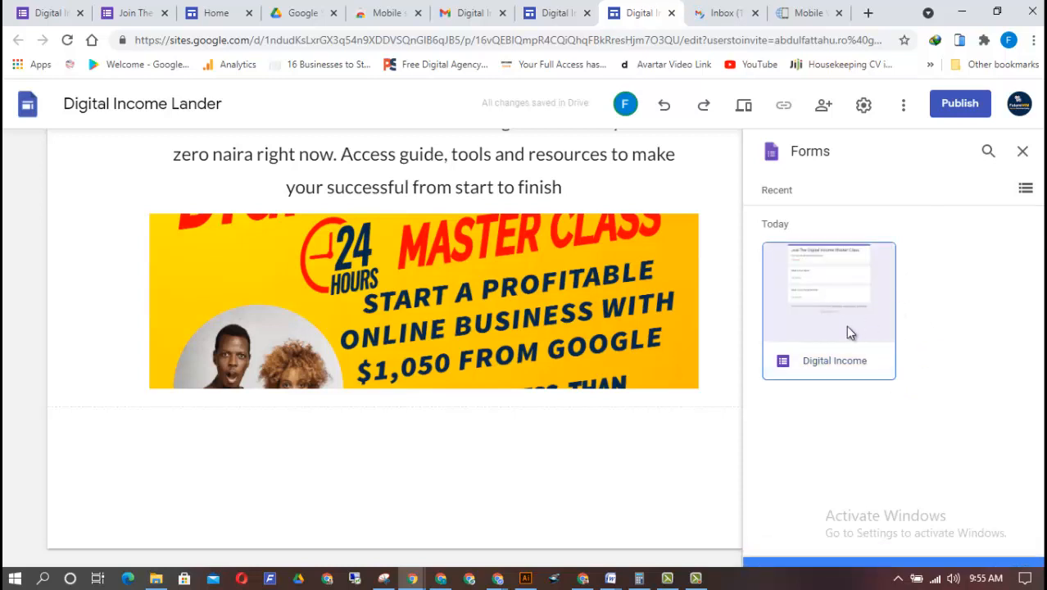
pyautogui.click(847, 326)
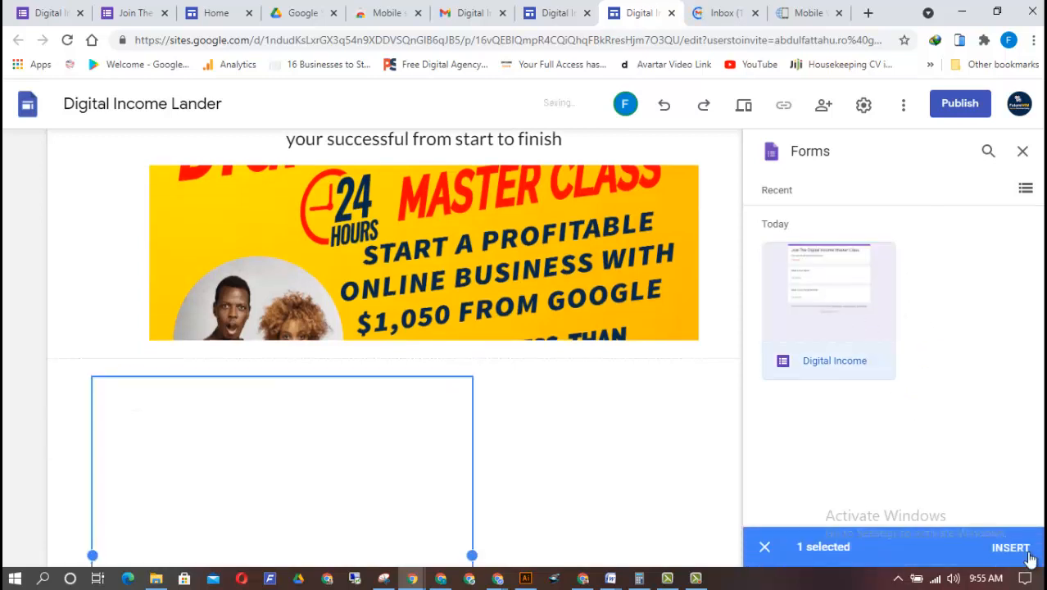
pyautogui.click(1013, 549)
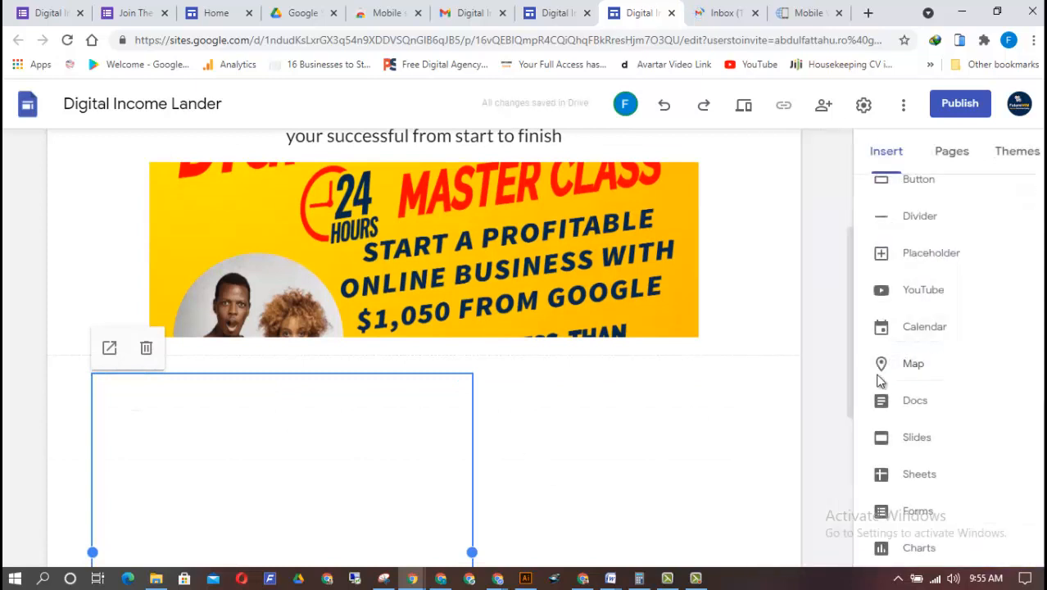
# Delete the duplicate section holding the second copy of the "Join The Digital Income Master Class" form
pyautogui.moveTo(852, 348); pyautogui.dragTo(843, 443)
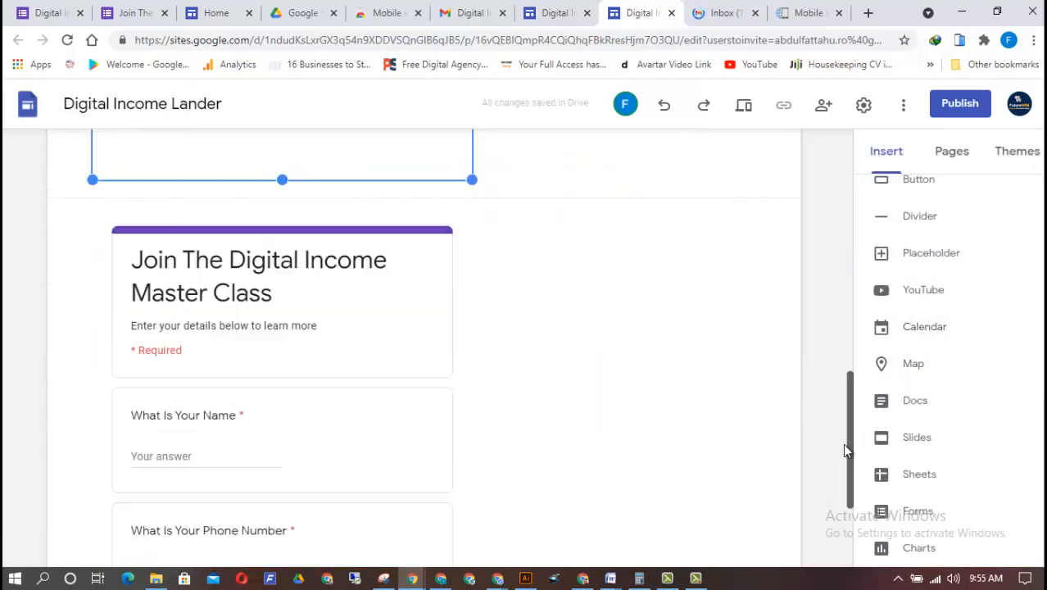
pyautogui.click(357, 379)
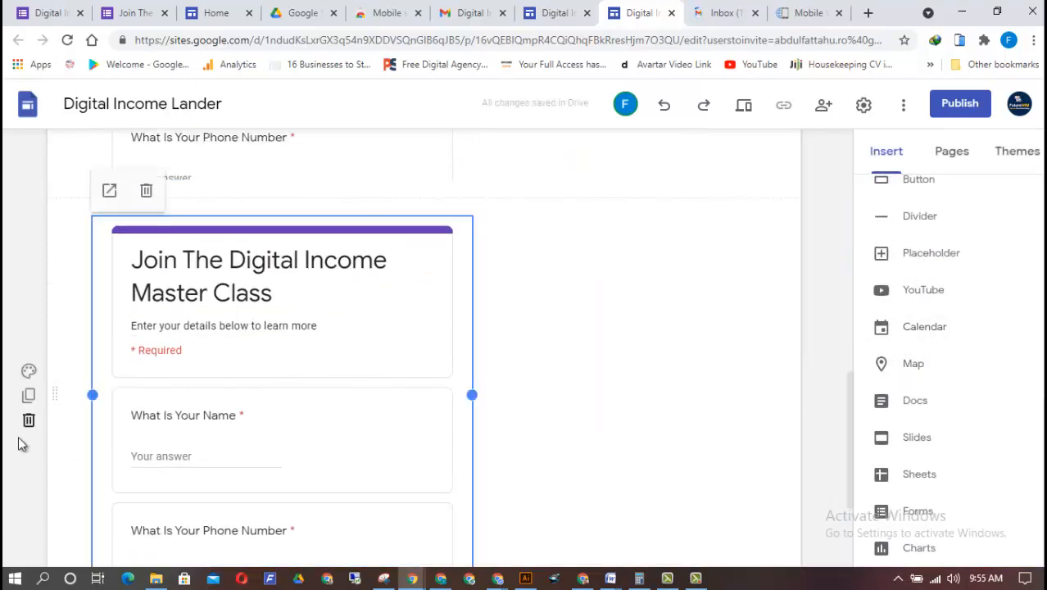
pyautogui.click(29, 419)
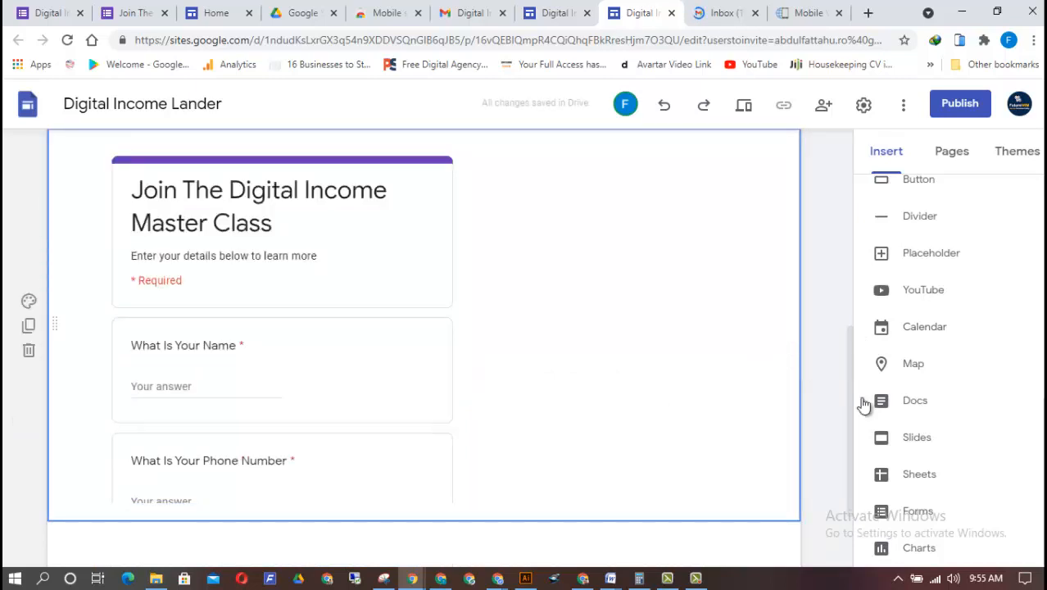
# Shift the embedded form toward the page's centre and widen it until its right edge aligns with the image above
pyautogui.moveTo(853, 402); pyautogui.dragTo(837, 332)
pyautogui.moveTo(301, 312); pyautogui.dragTo(402, 309)
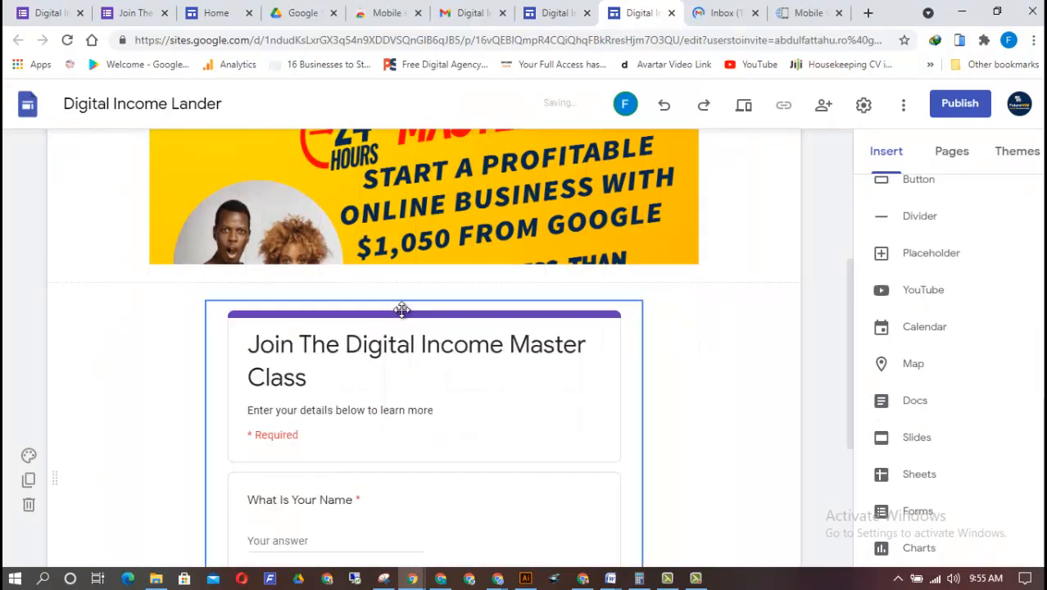
pyautogui.moveTo(849, 374); pyautogui.dragTo(839, 401)
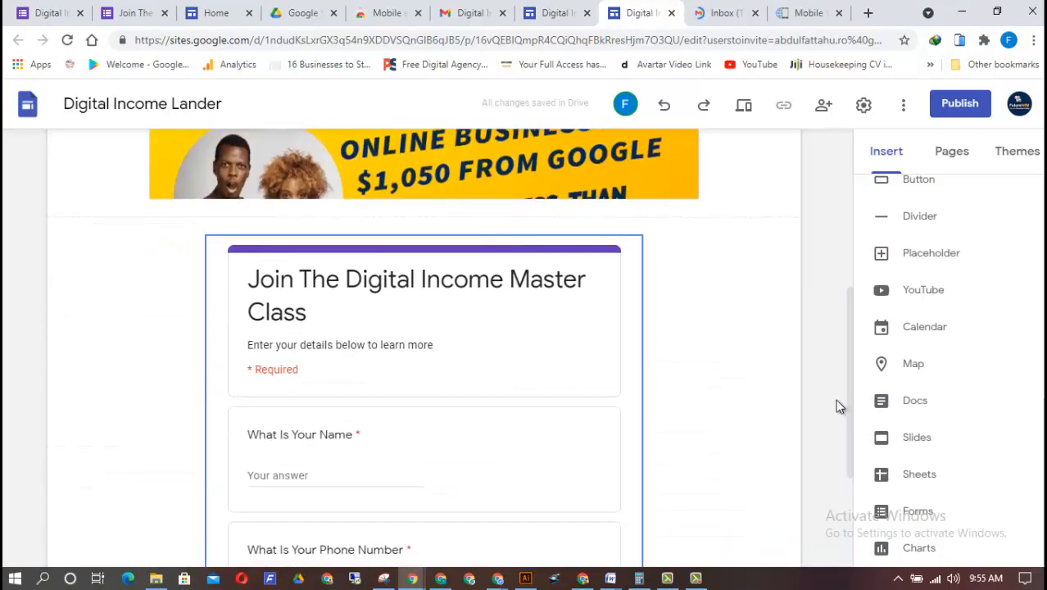
pyautogui.click(639, 365)
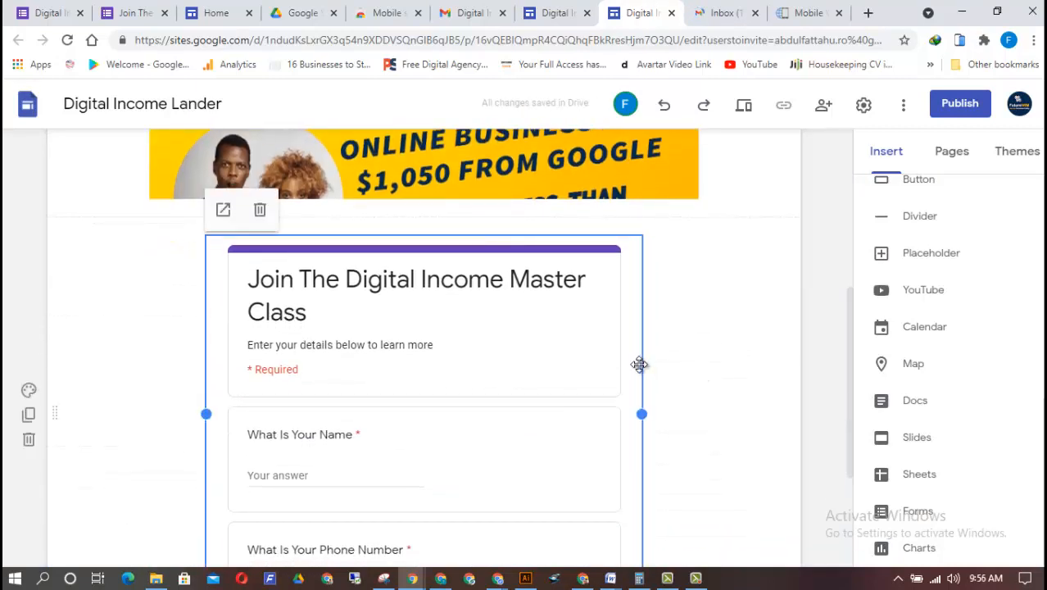
pyautogui.moveTo(641, 412); pyautogui.dragTo(673, 411)
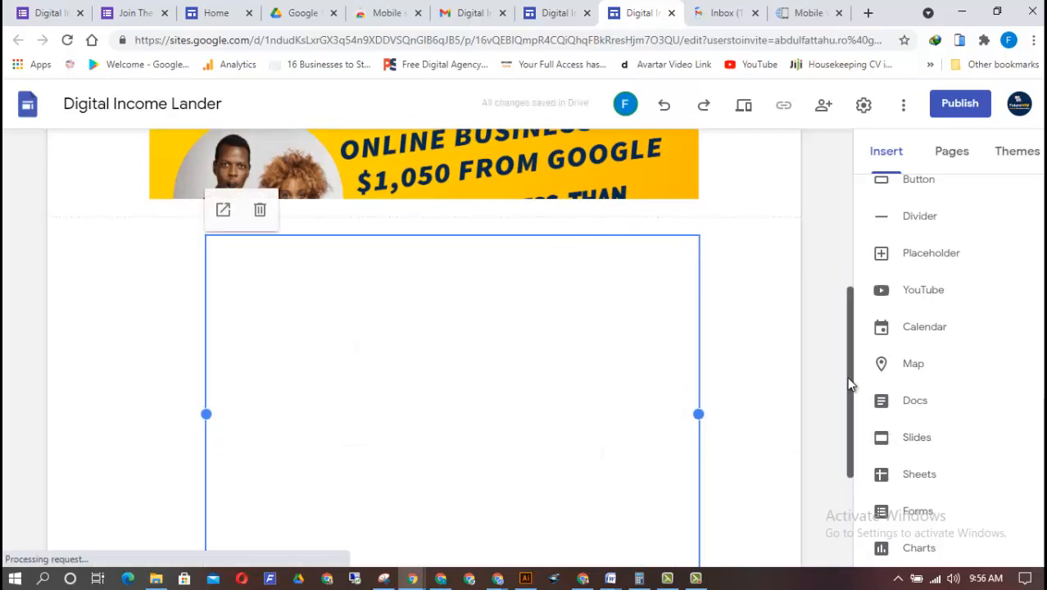
# Review the page layout from the headline down to the embedded form's name and phone number questions
pyautogui.moveTo(849, 397); pyautogui.dragTo(882, 199)
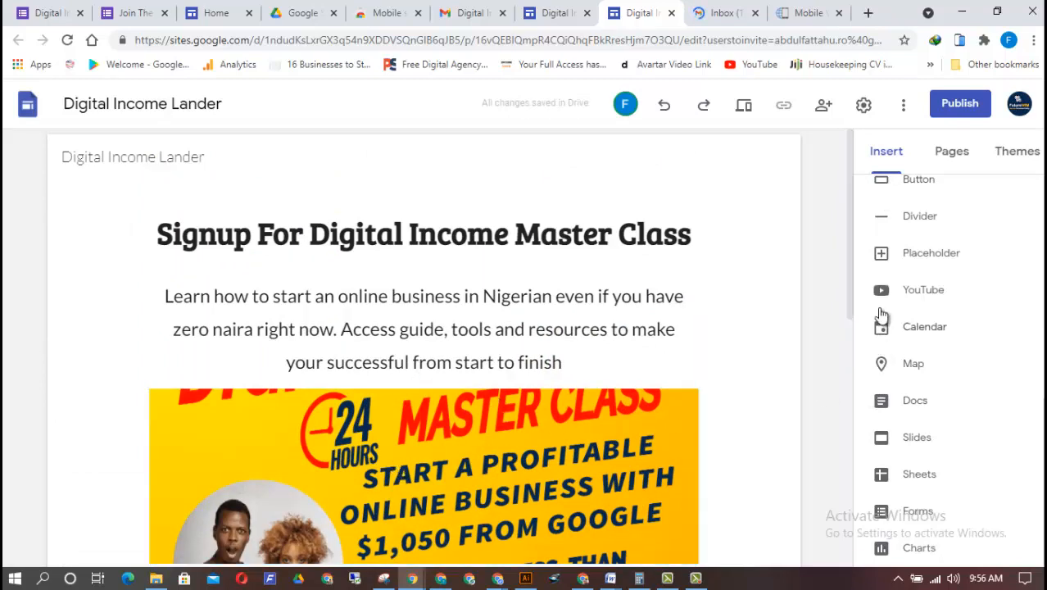
pyautogui.scroll(-7, 818, 457)
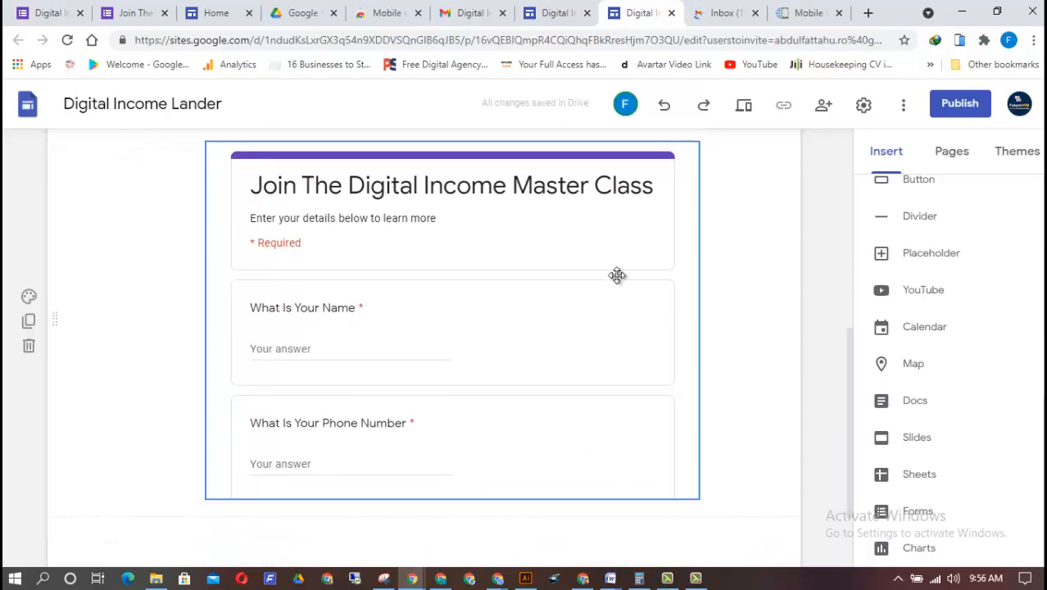
pyautogui.moveTo(846, 440); pyautogui.dragTo(816, 286)
pyautogui.scroll(-3, 813, 368)
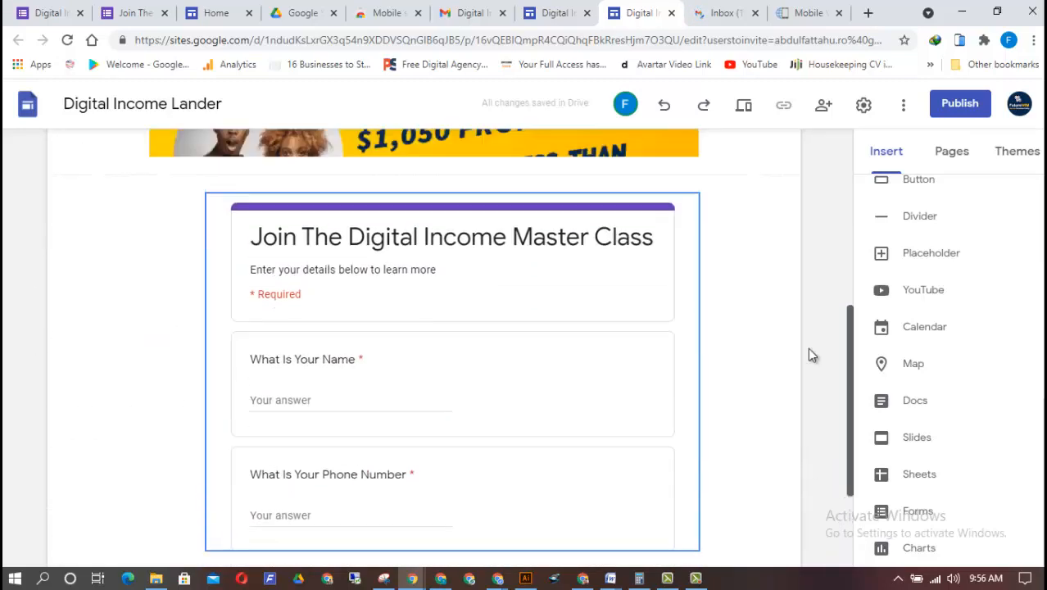
pyautogui.moveTo(809, 349); pyautogui.dragTo(853, 393)
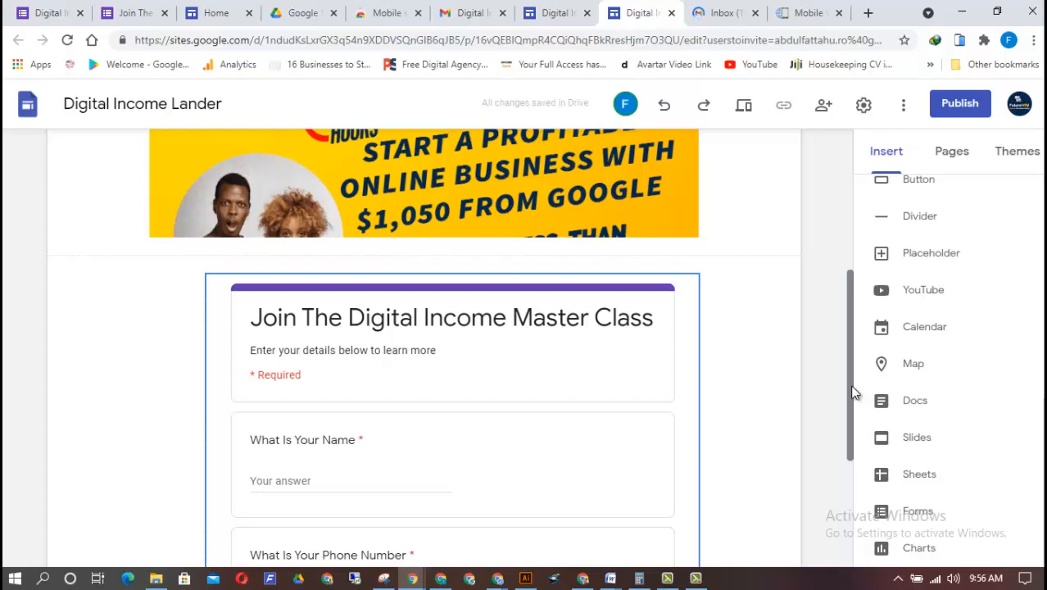
pyautogui.moveTo(852, 387); pyautogui.dragTo(830, 326)
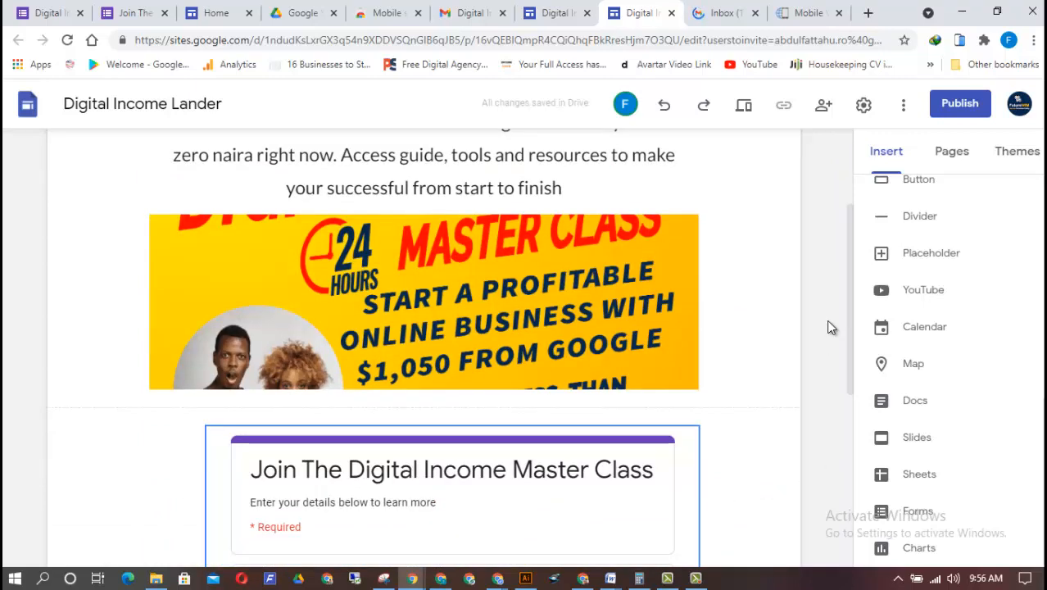
pyautogui.moveTo(852, 305); pyautogui.dragTo(782, 159)
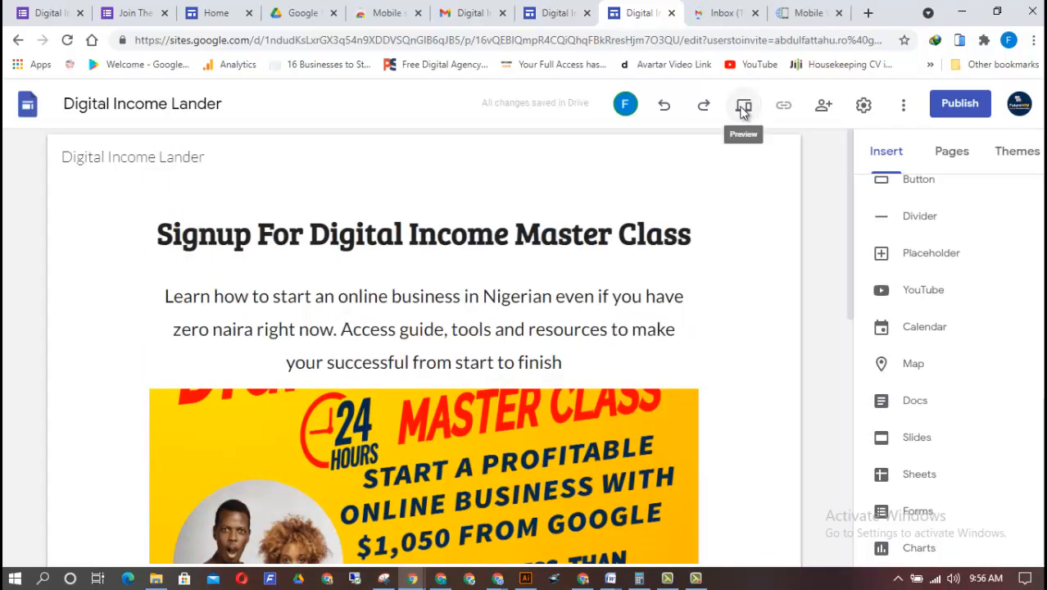
# Preview the landing page in desktop, tablet and phone layouts, checking the embedded form in each, and exit the preview
pyautogui.click(744, 109)
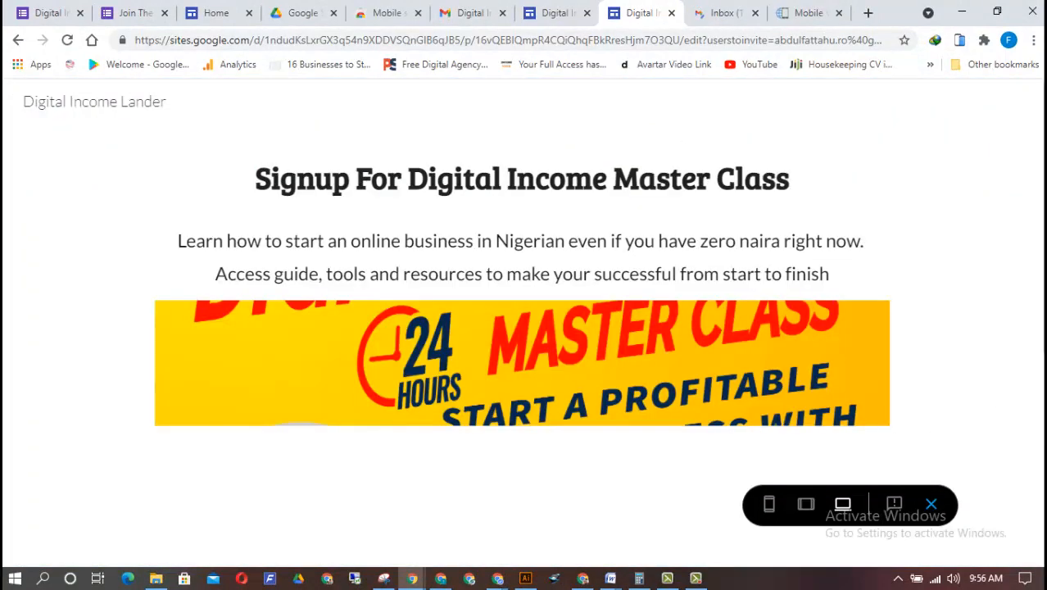
pyautogui.moveTo(1045, 270); pyautogui.dragTo(1045, 402)
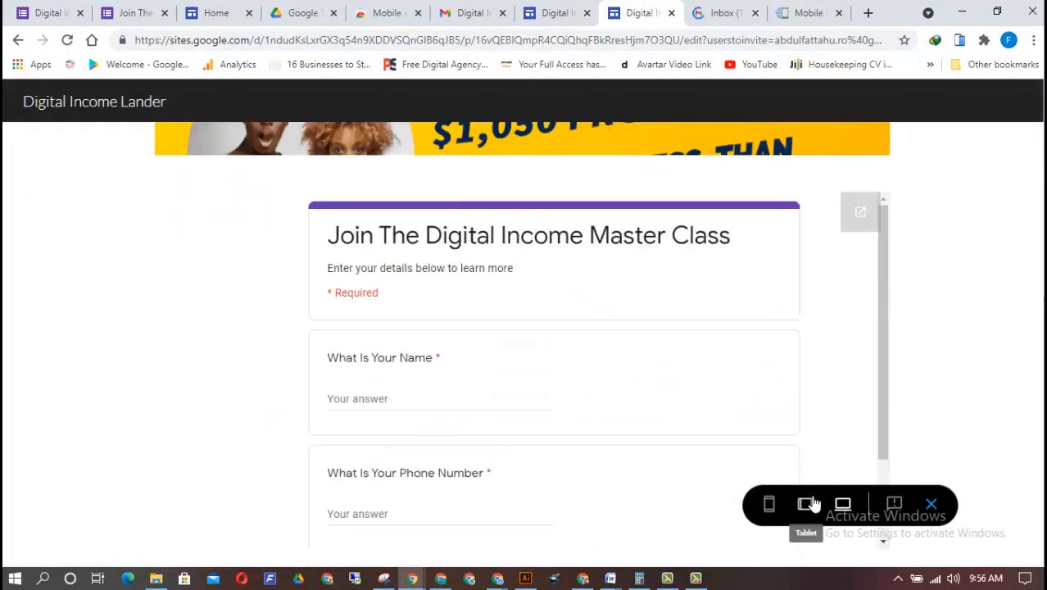
pyautogui.click(805, 504)
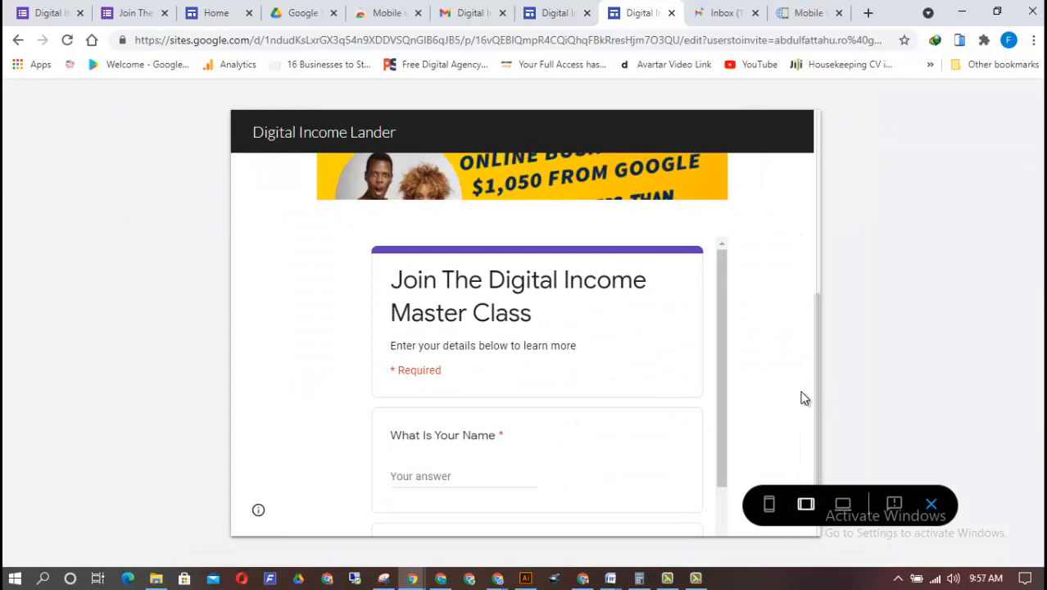
pyautogui.moveTo(815, 413); pyautogui.dragTo(770, 522)
pyautogui.click(770, 518)
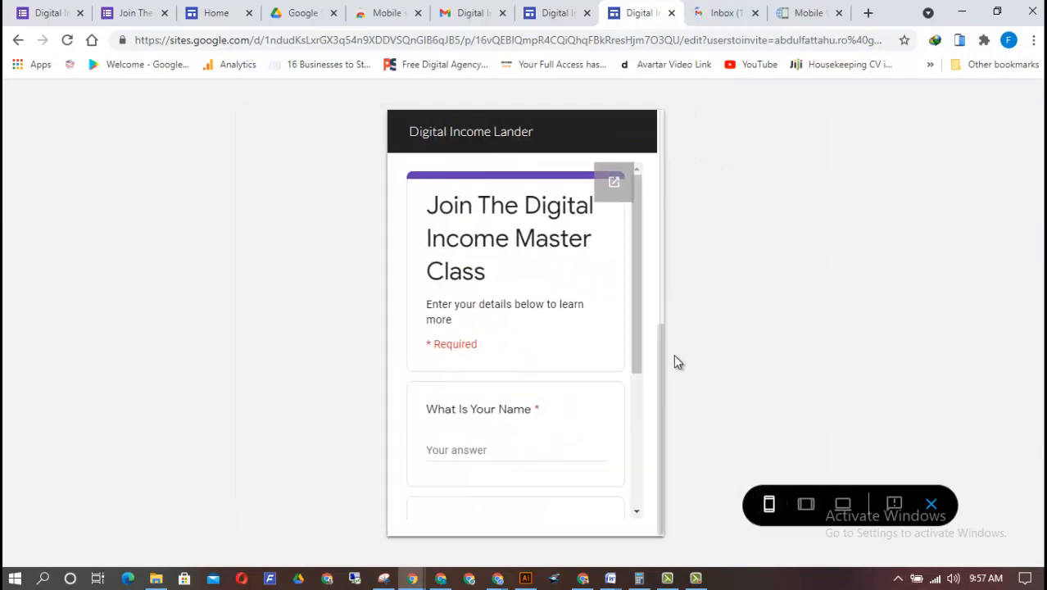
pyautogui.moveTo(662, 363); pyautogui.dragTo(737, 343)
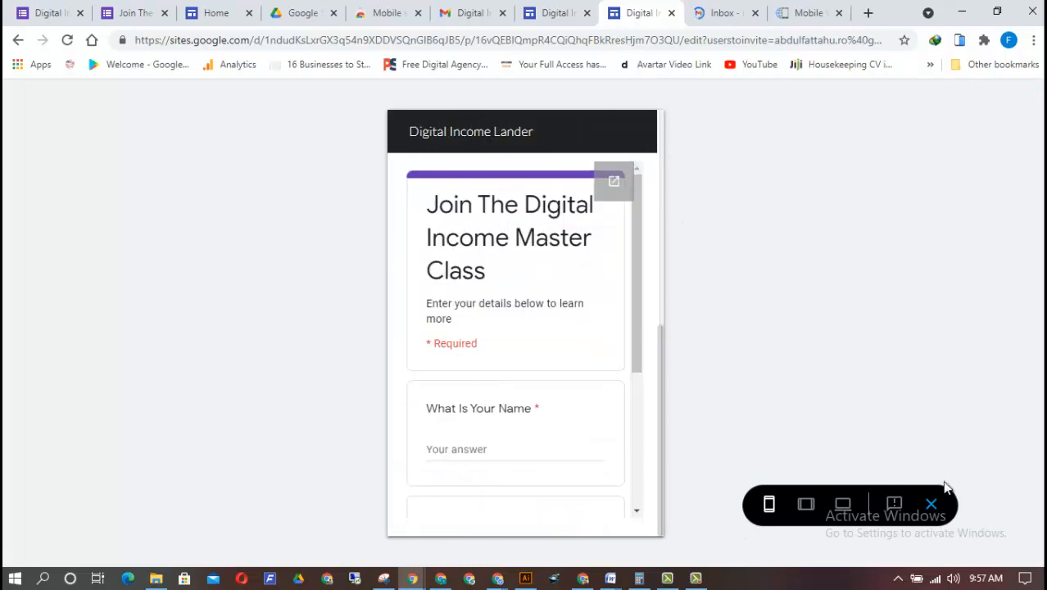
pyautogui.click(930, 504)
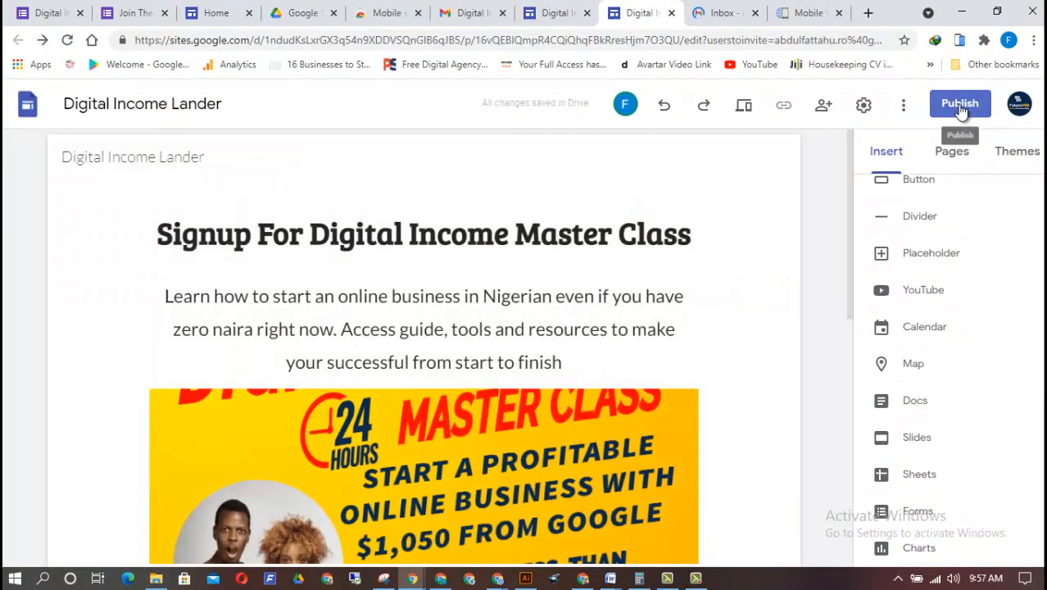
# Publish the site at the web address digital-income-lander and open the live page
pyautogui.click(960, 105)
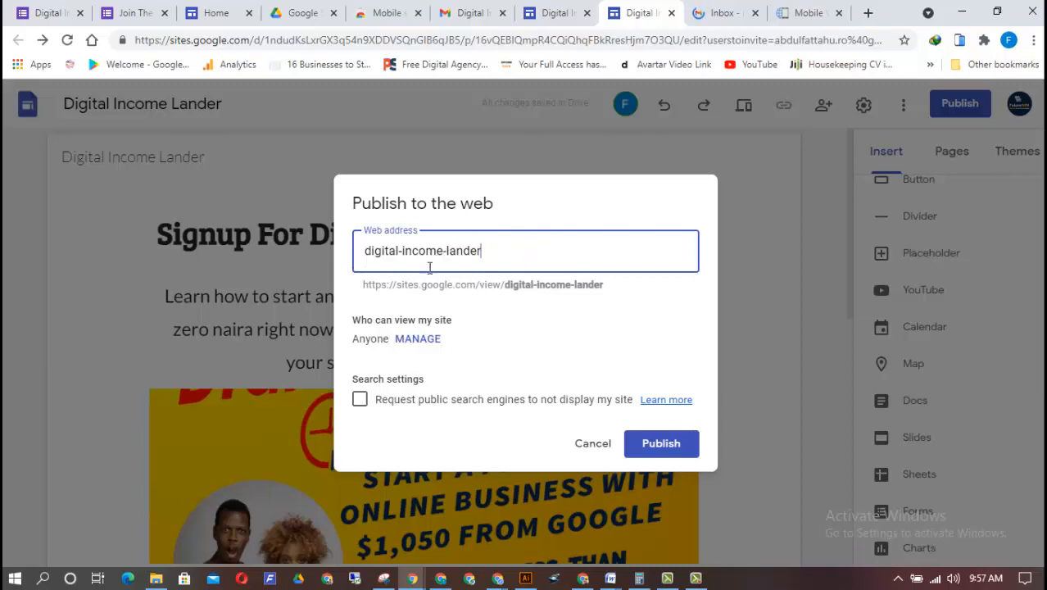
pyautogui.click(680, 439)
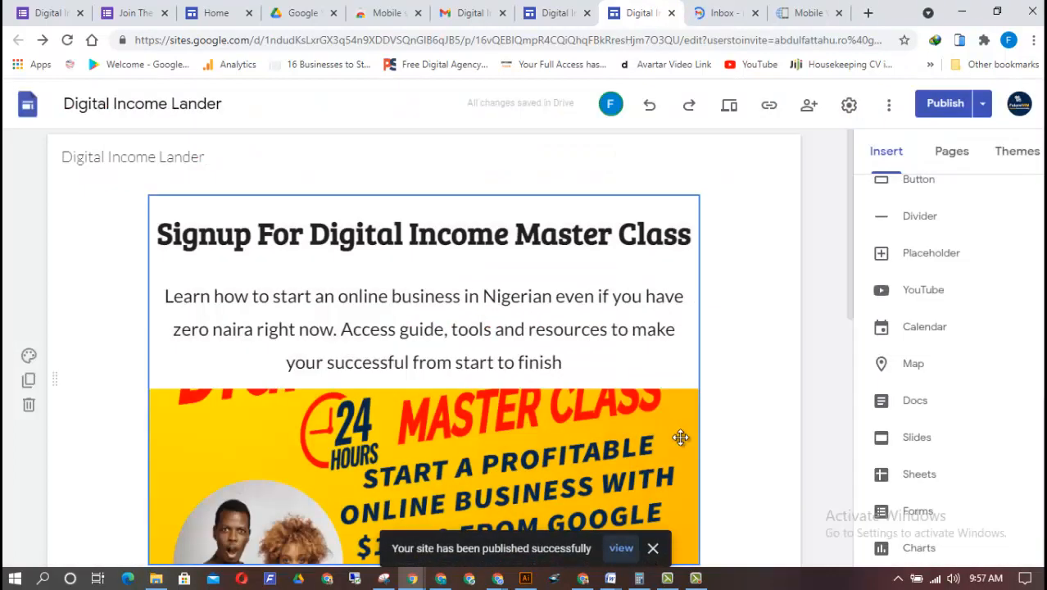
pyautogui.click(621, 548)
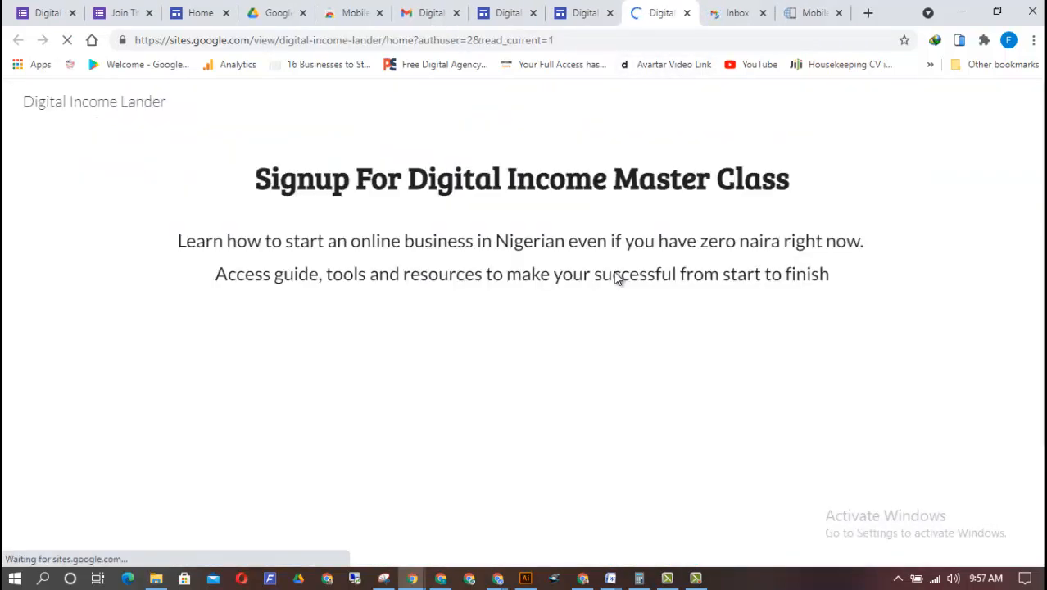
# Check the published page down to the embedded form and enter a test name in the "What Is Your Name" question
pyautogui.scroll(-5, 523, 328)
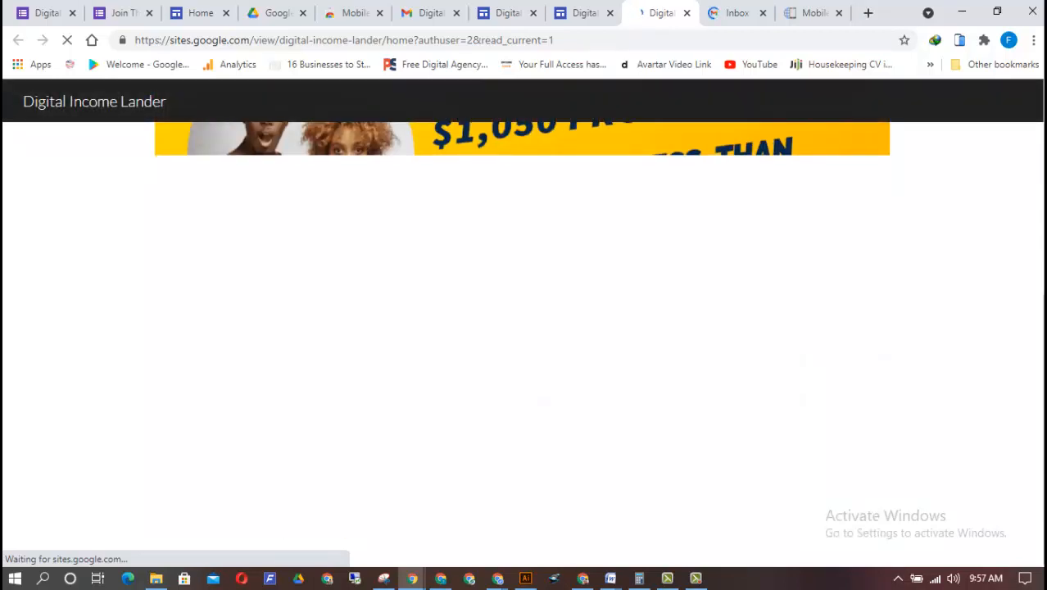
pyautogui.scroll(2, 522, 328)
pyautogui.scroll(-3, 1034, 390)
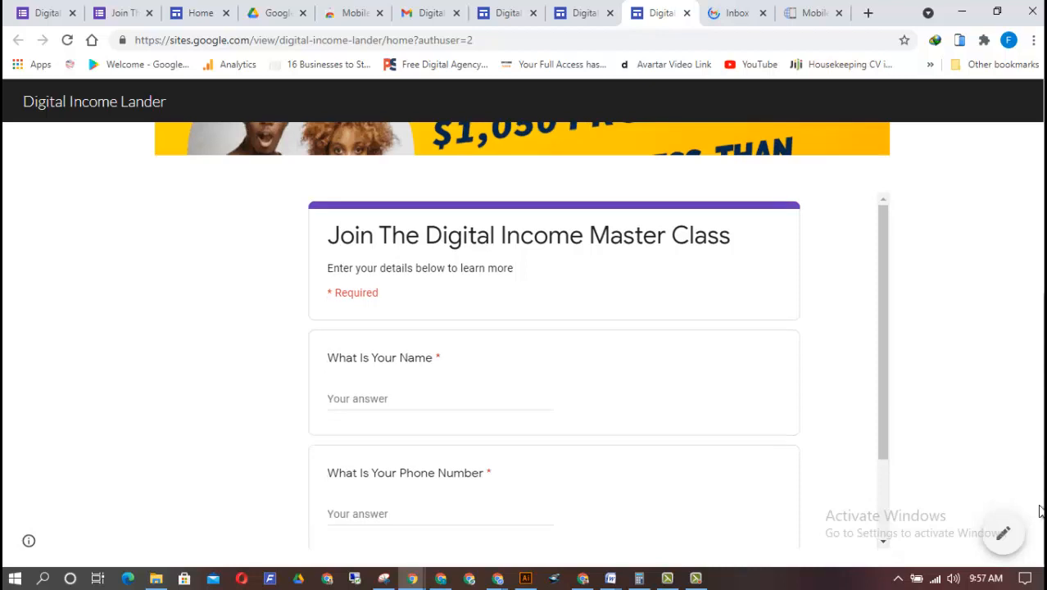
pyautogui.scroll(-3, 886, 356)
pyautogui.scroll(3, 936, 246)
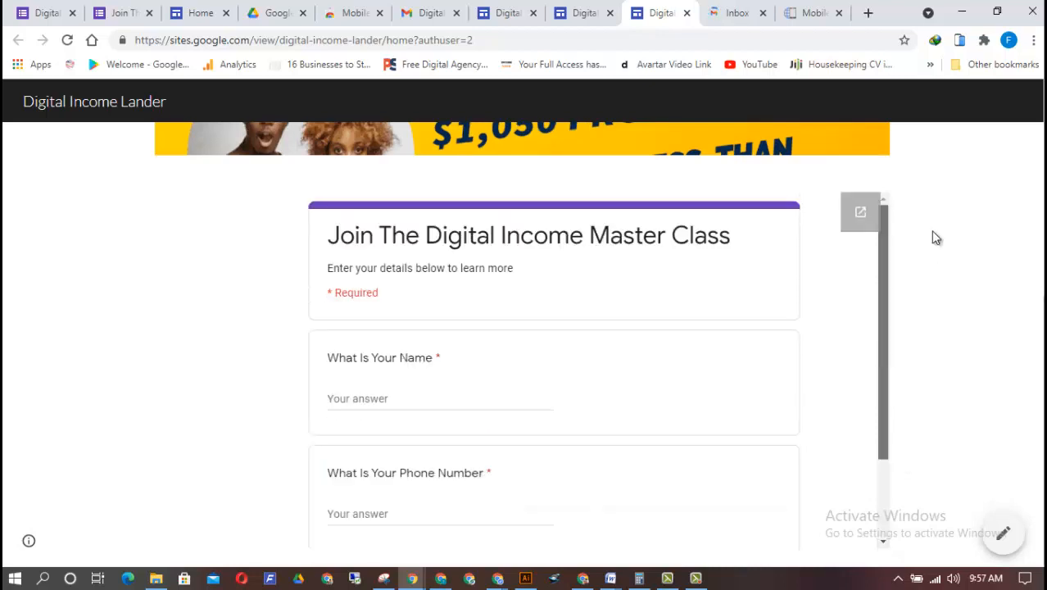
pyautogui.click(454, 396)
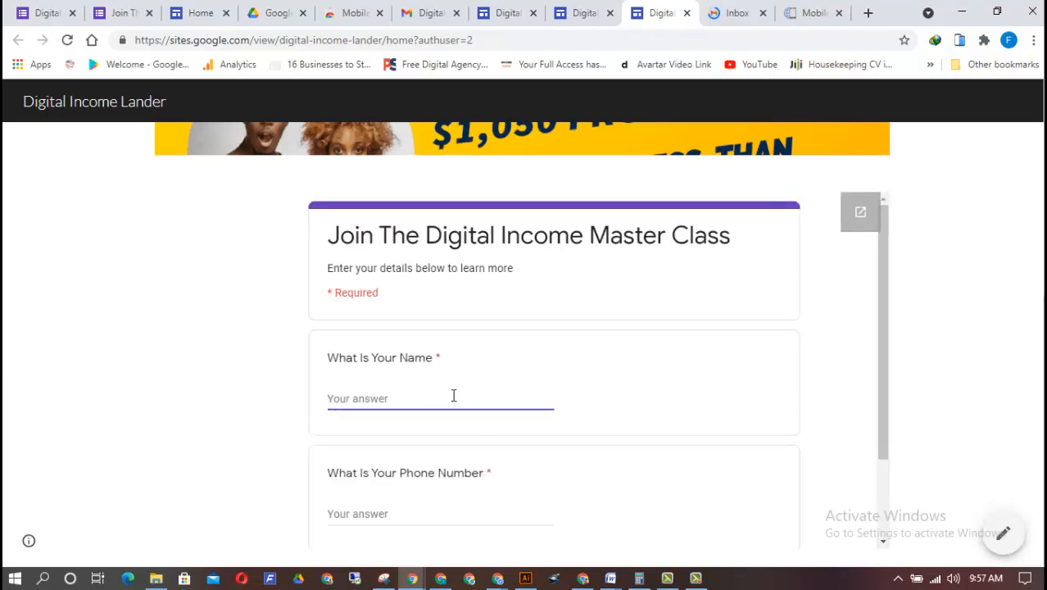
pyautogui.write('ola')
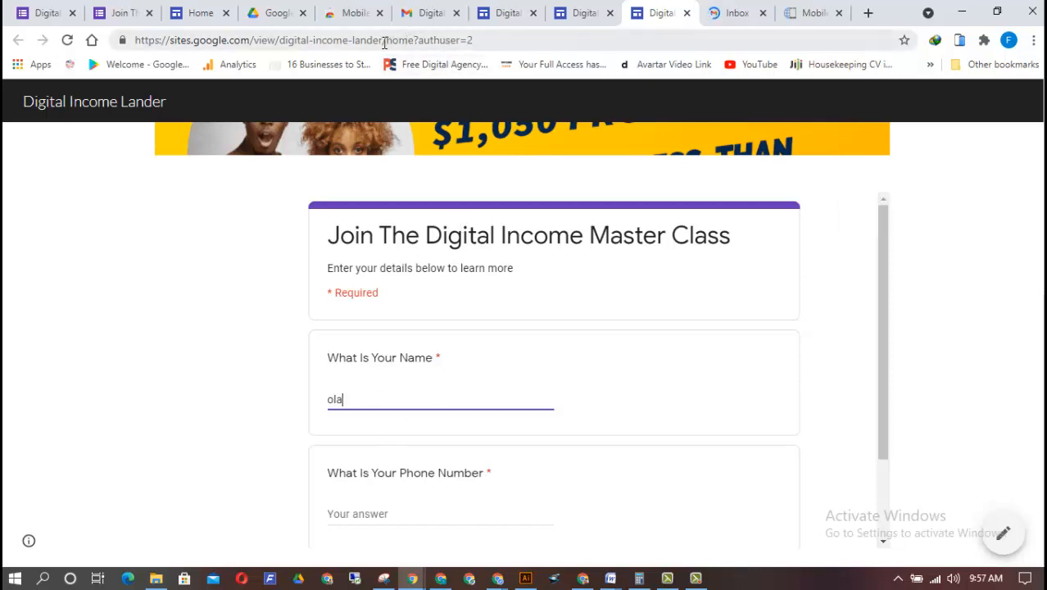
# Copy the published address up to digital-income-lander, without the home suffix, and load it in a new incognito window
pyautogui.moveTo(383, 41); pyautogui.dragTo(118, 23)
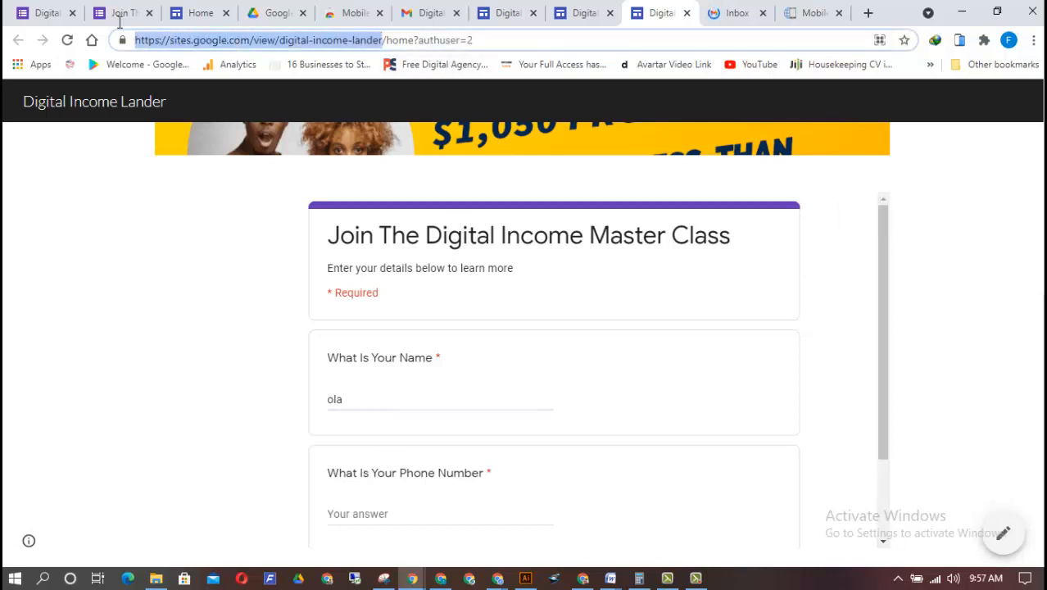
pyautogui.rightClick(365, 45)
pyautogui.click(397, 124)
pyautogui.click(1032, 41)
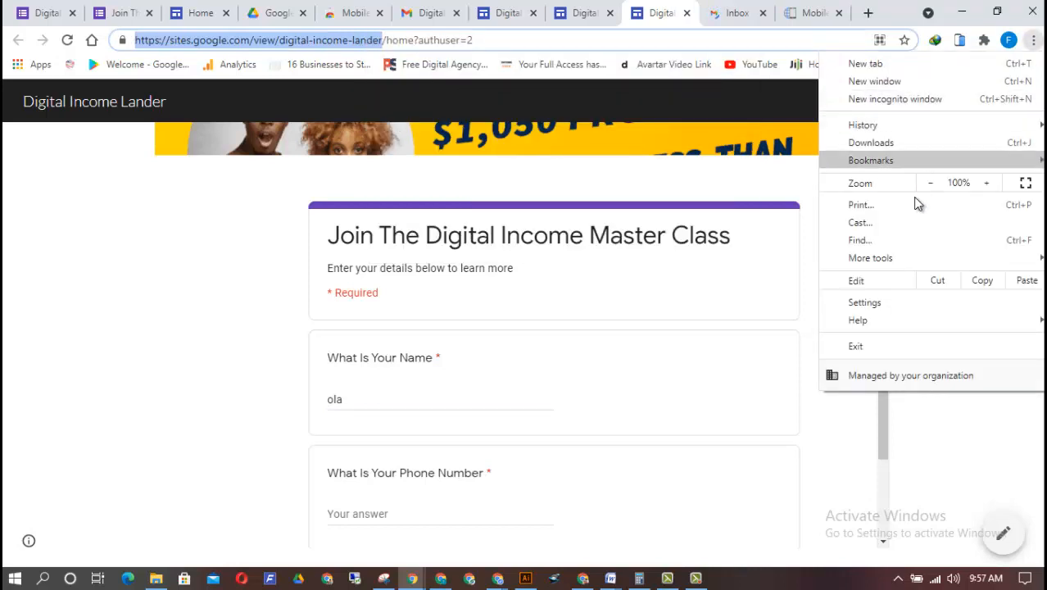
pyautogui.click(926, 95)
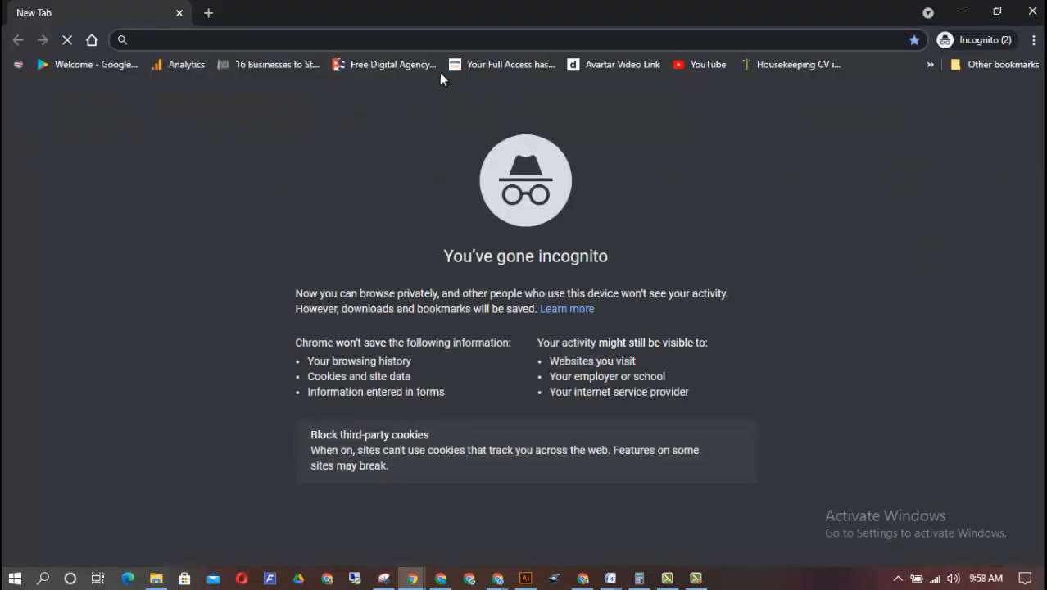
pyautogui.hotkey('ctrl', 'v')
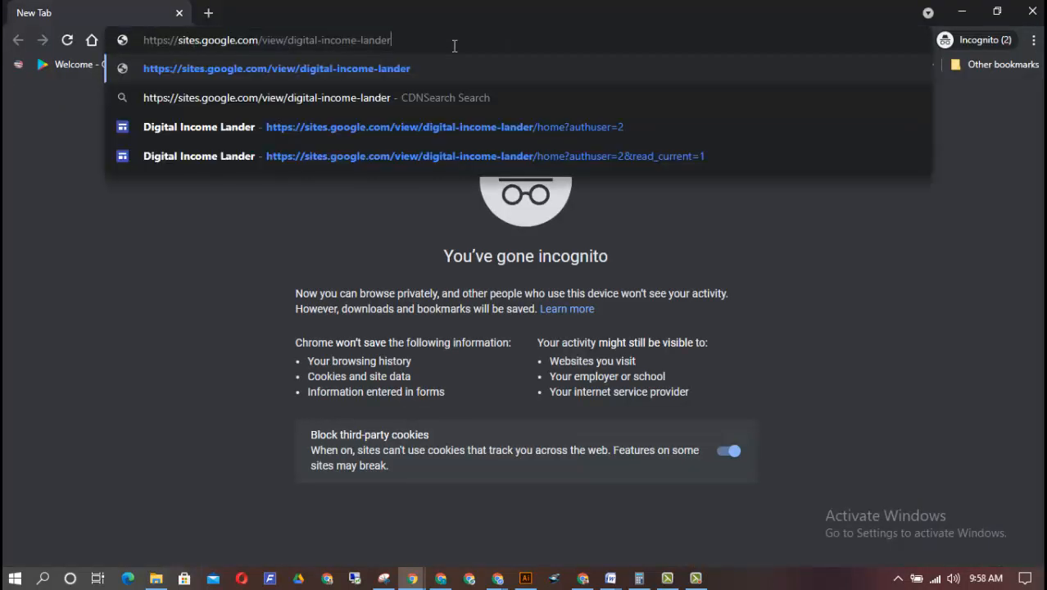
pyautogui.press('Return')
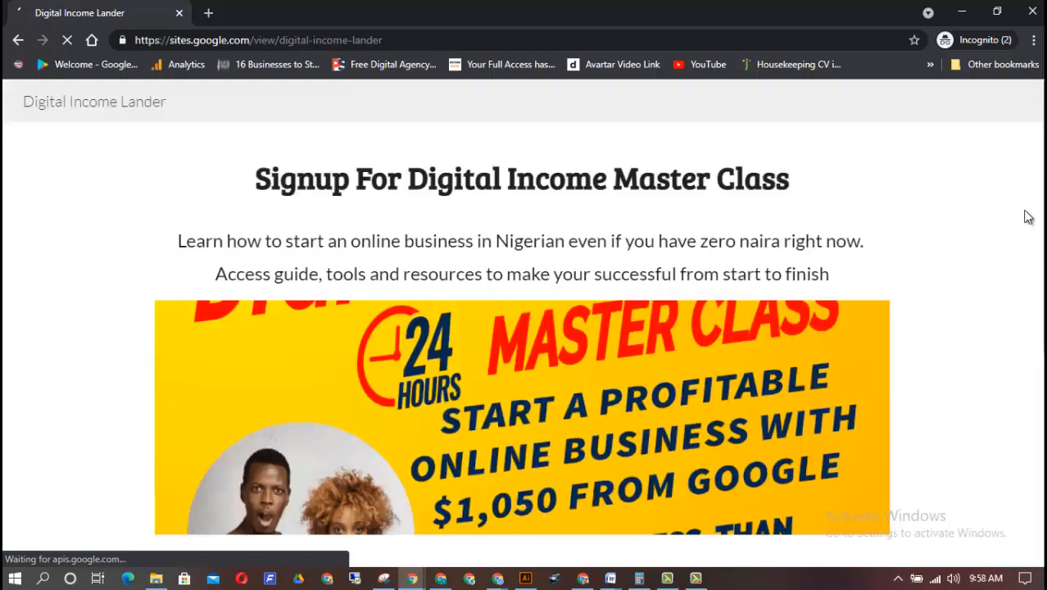
# Fill the embedded form with a test name and phone number, submit it, and check the confirmation message
pyautogui.scroll(-5, 1028, 385)
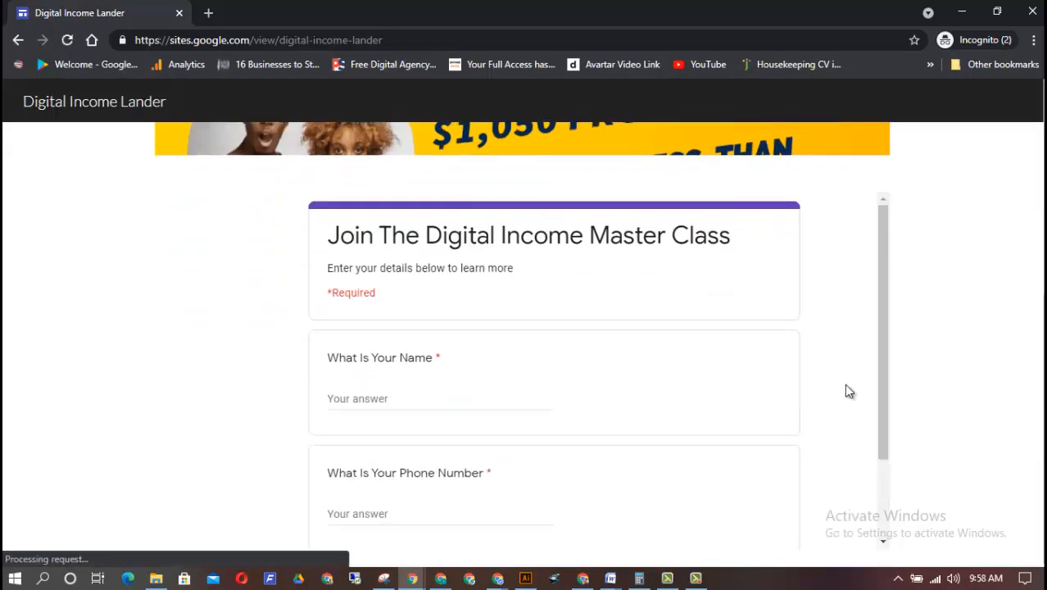
pyautogui.write('ola')
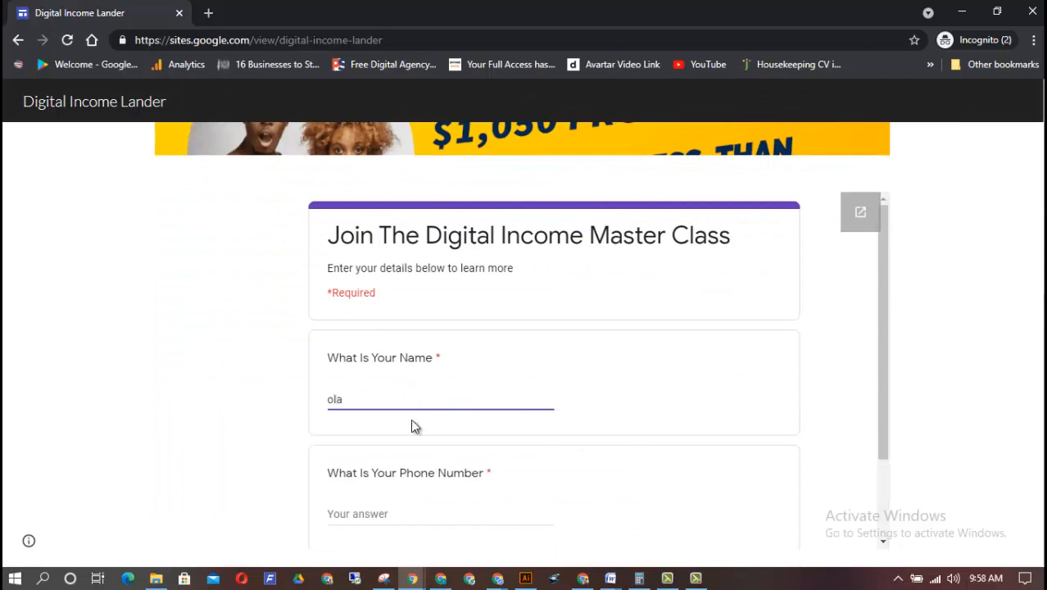
pyautogui.click(412, 508)
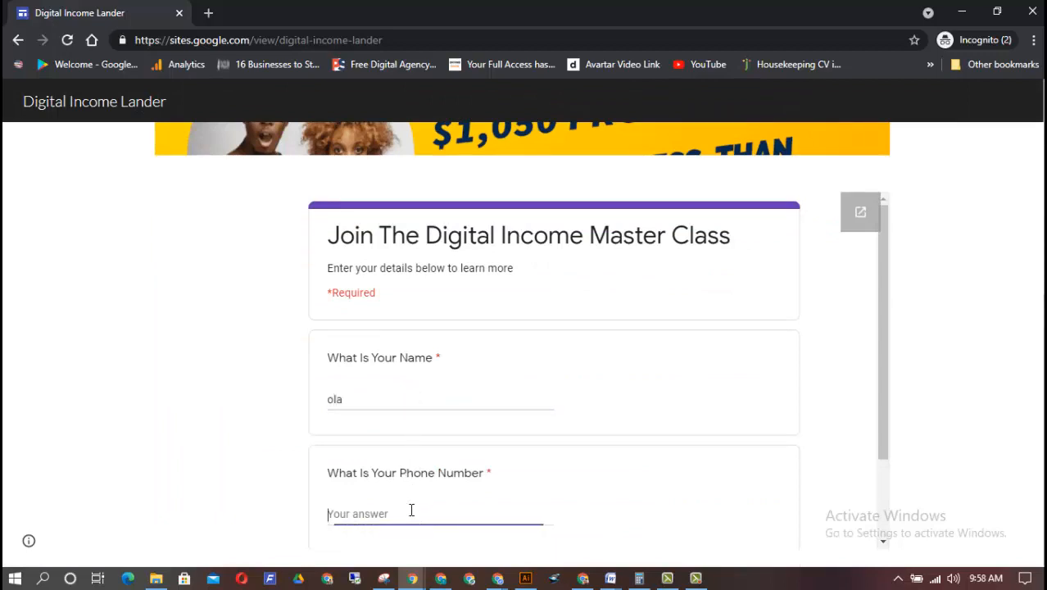
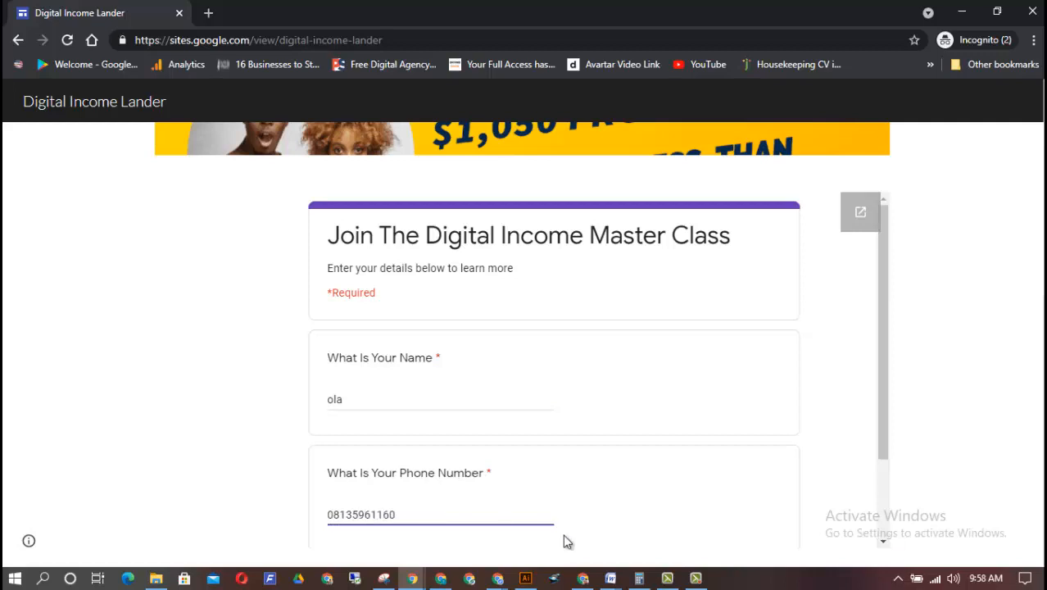
pyautogui.moveTo(881, 446); pyautogui.dragTo(881, 525)
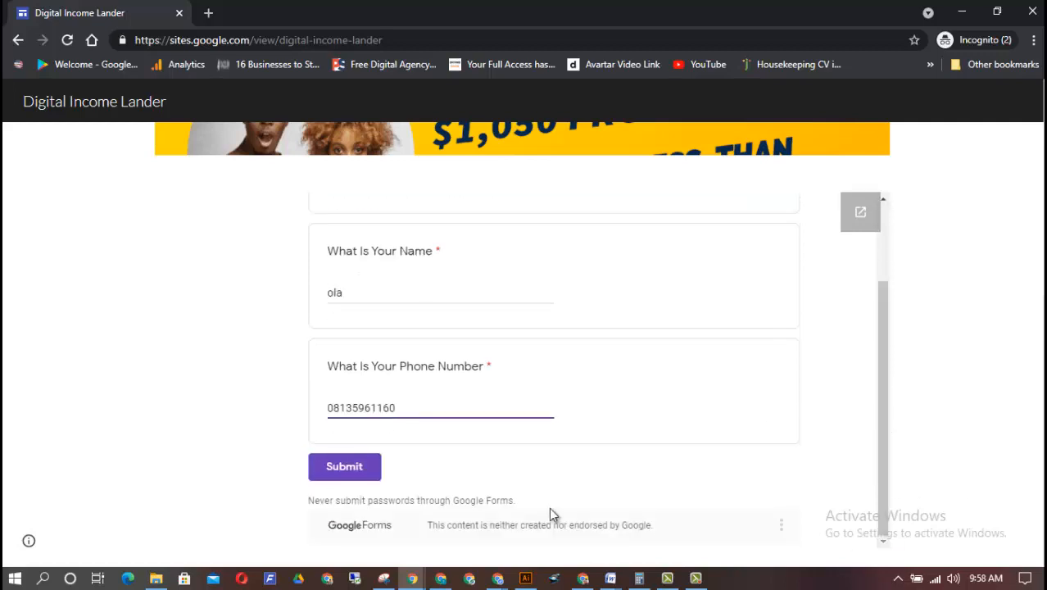
pyautogui.click(341, 468)
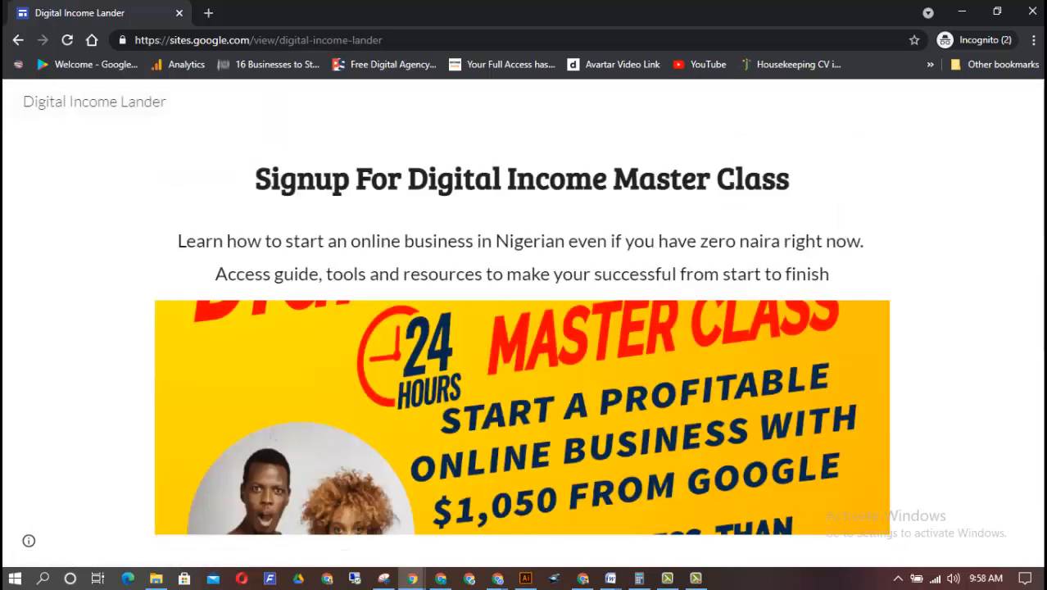
pyautogui.scroll(-5, 576, 297)
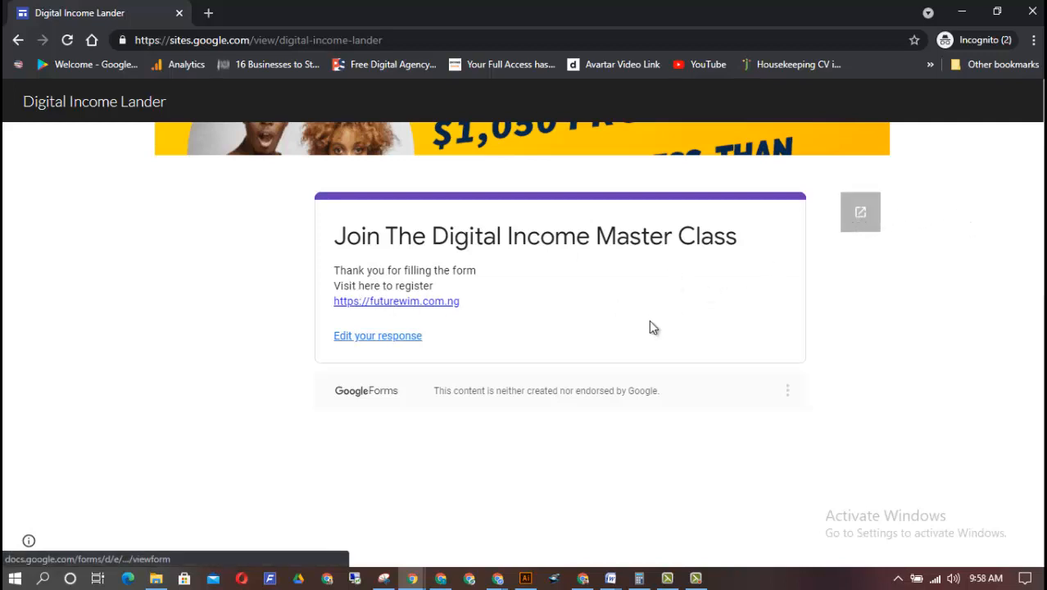
pyautogui.moveTo(1037, 435); pyautogui.dragTo(1035, 275)
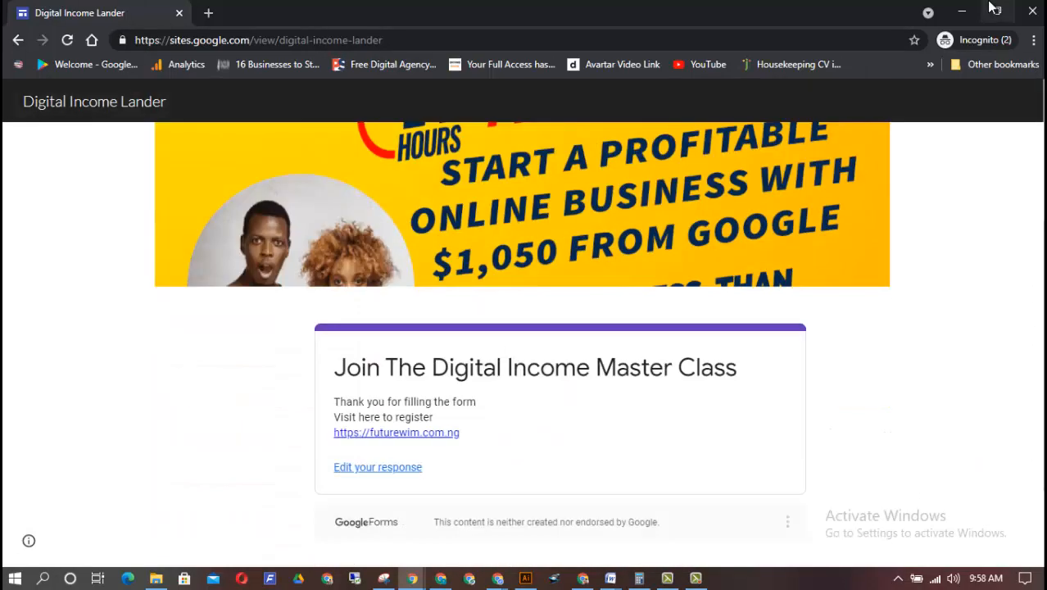
# Return to the regular browser window and look over the embedded form from its title to the Submit button
pyautogui.click(962, 13)
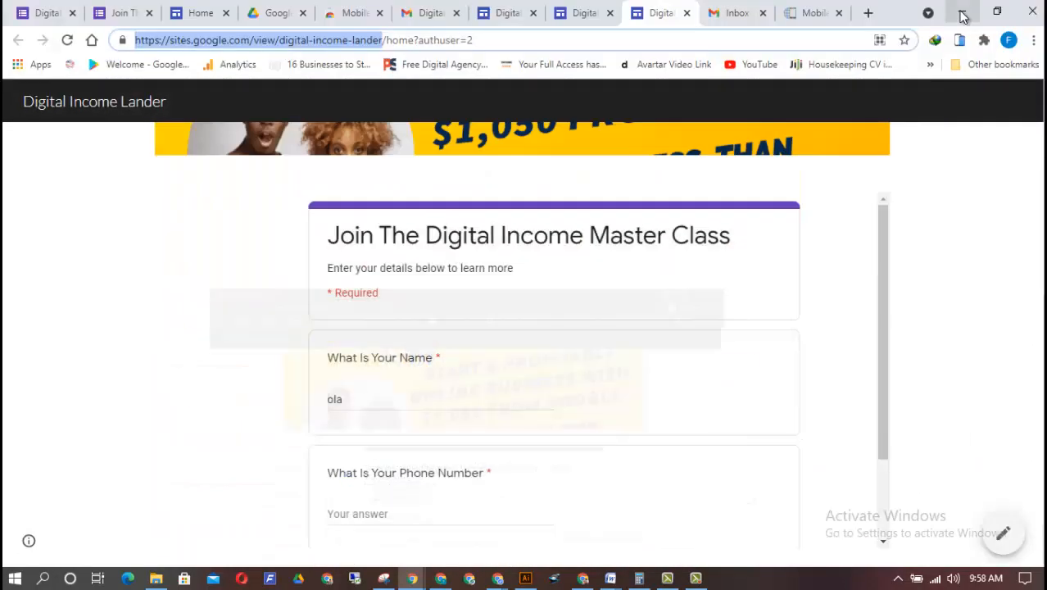
pyautogui.click(884, 309)
pyautogui.moveTo(884, 257); pyautogui.dragTo(861, 445)
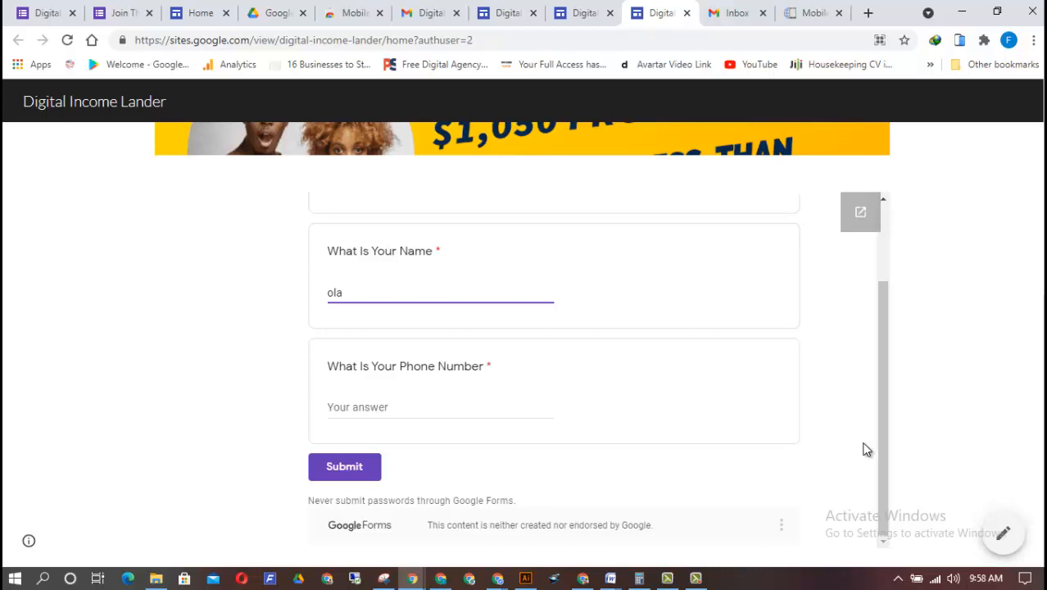
pyautogui.moveTo(877, 463); pyautogui.dragTo(882, 288)
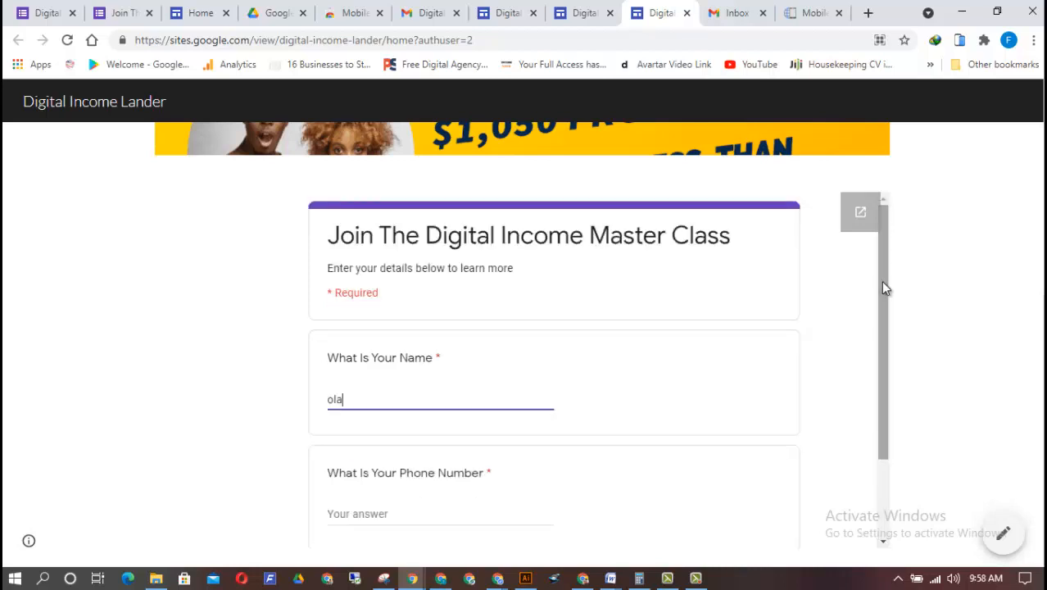
pyautogui.moveTo(1042, 459); pyautogui.dragTo(1024, 486)
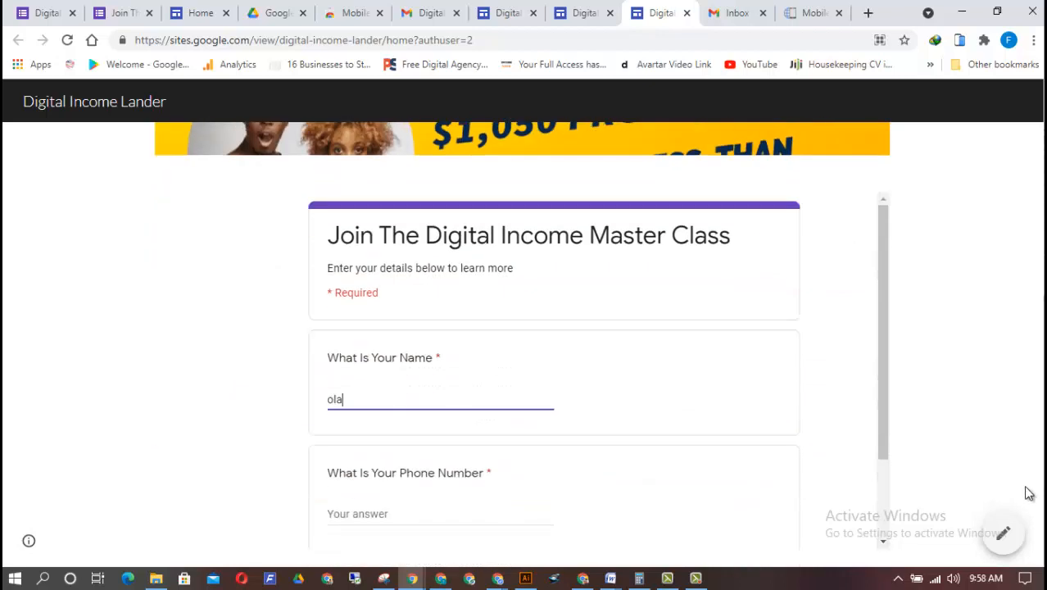
# Switch to the Digital Income form in Google Forms and review the summary of its responses
pyautogui.click(54, 9)
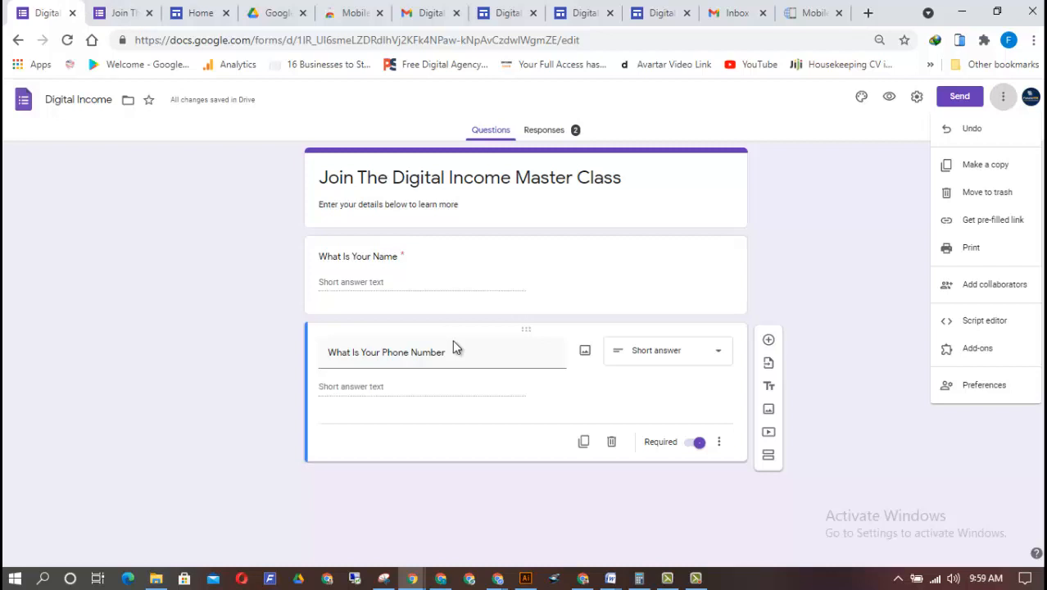
pyautogui.click(542, 133)
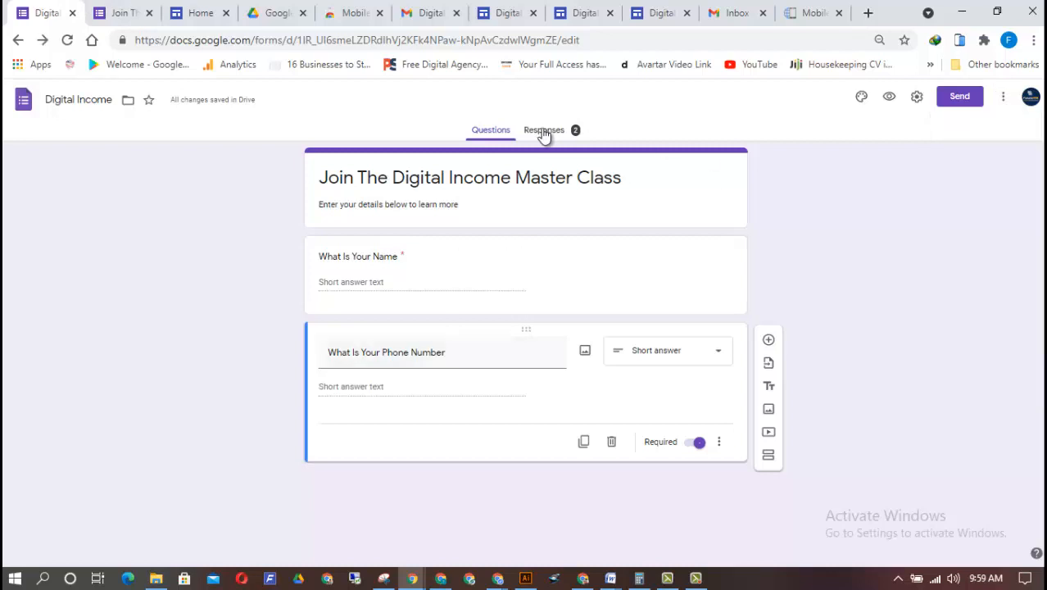
pyautogui.click(550, 132)
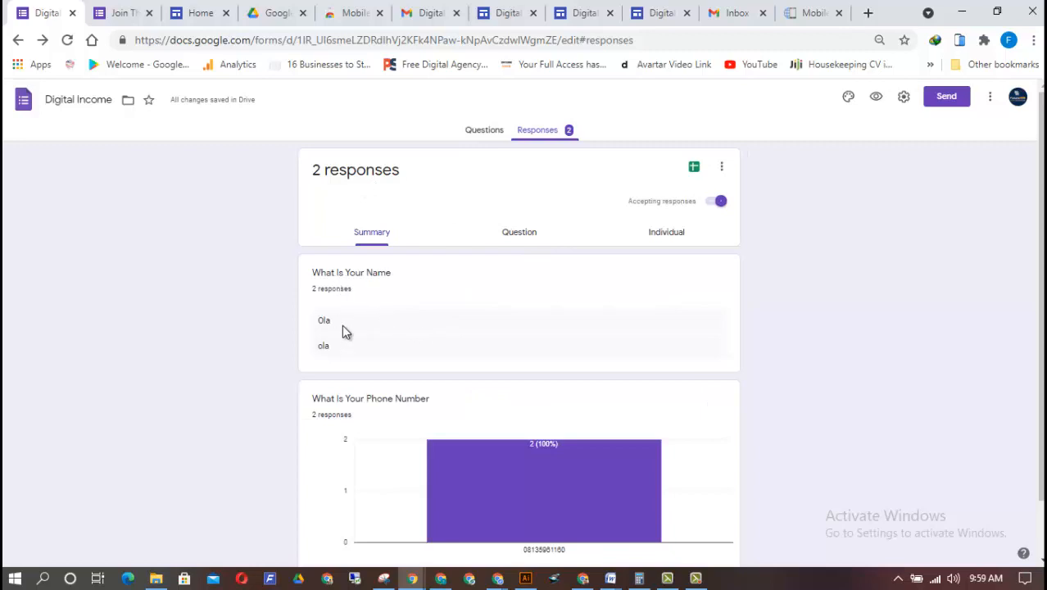
pyautogui.scroll(-1, 1021, 193)
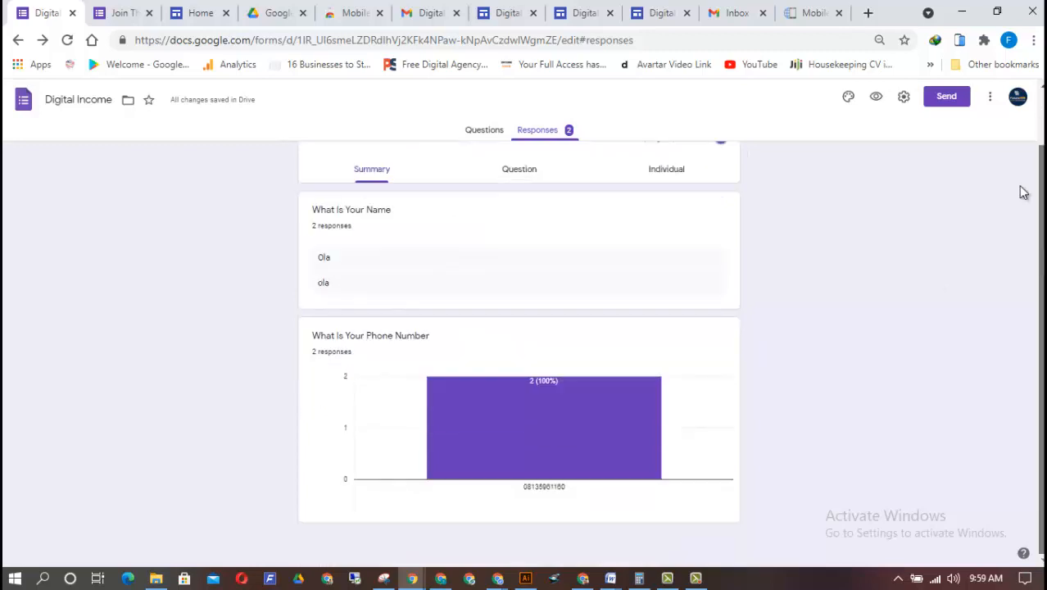
pyautogui.scroll(1, 1021, 192)
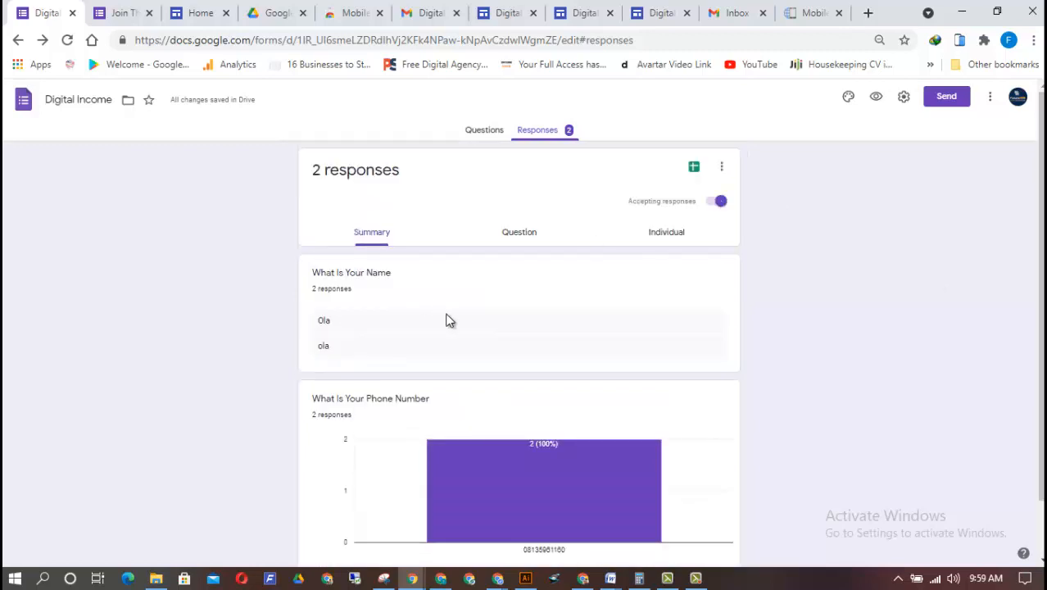
# View the form's responses question by question, checking the phone number answers and the name answers
pyautogui.click(514, 234)
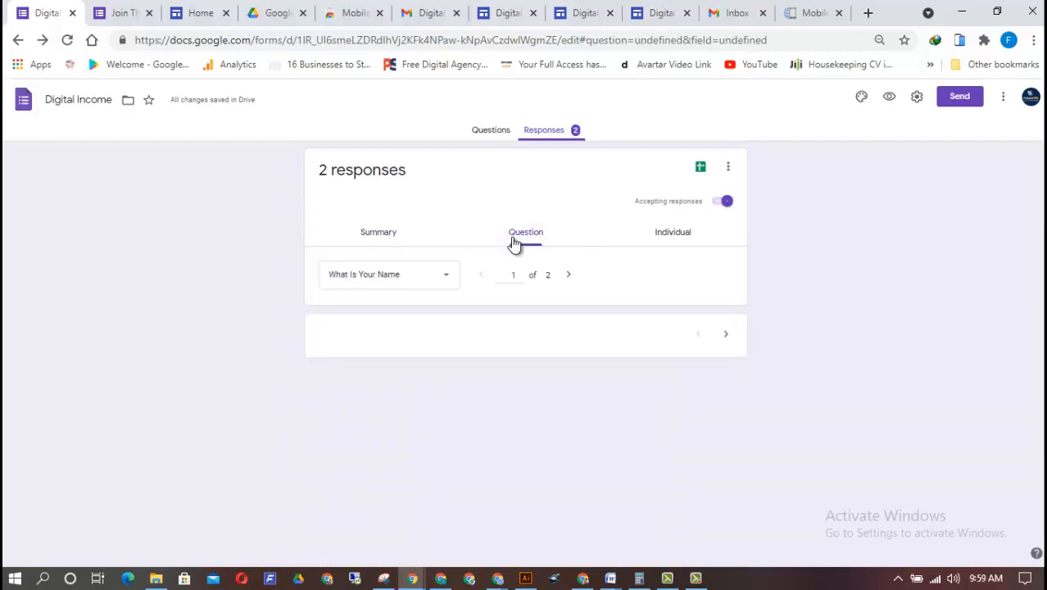
pyautogui.click(568, 276)
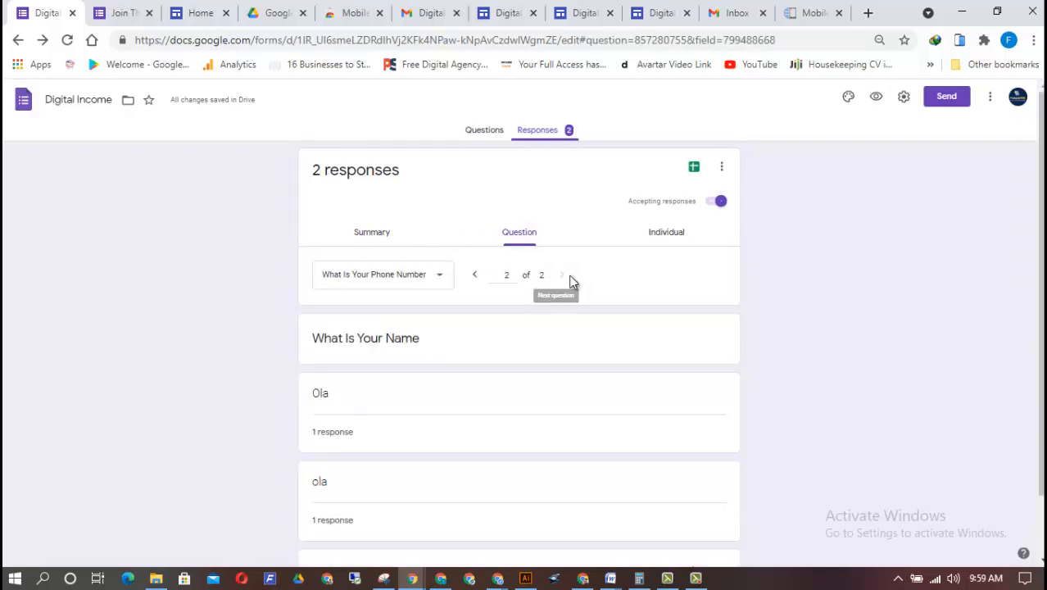
pyautogui.click(416, 284)
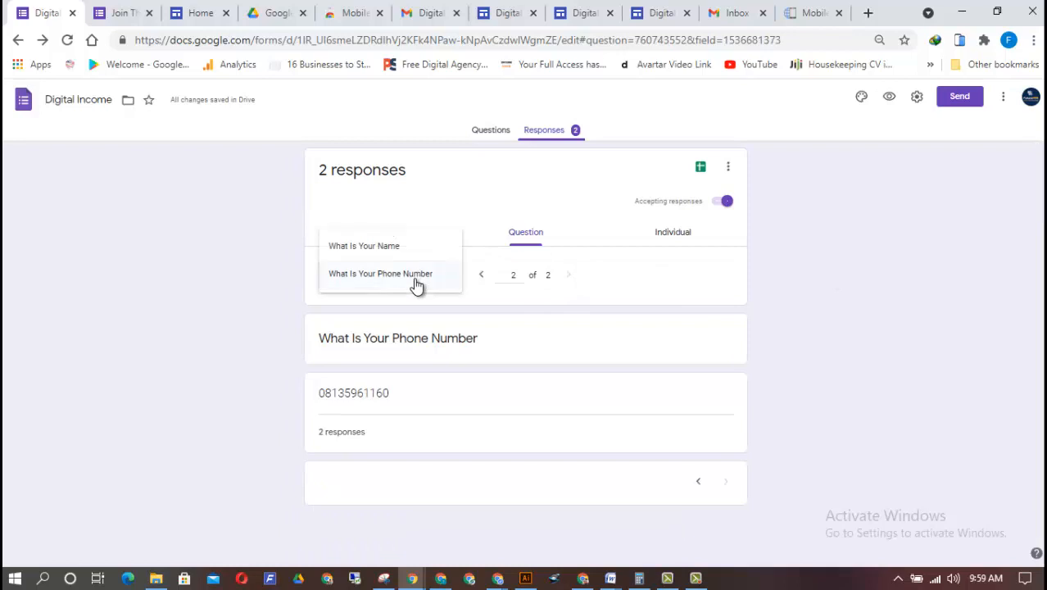
pyautogui.click(417, 279)
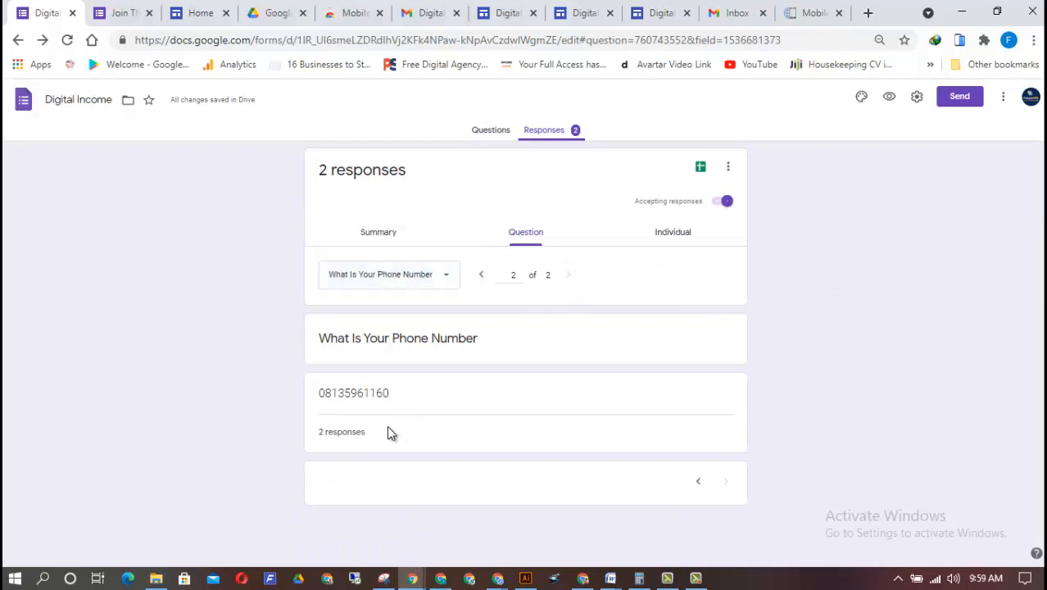
pyautogui.click(698, 482)
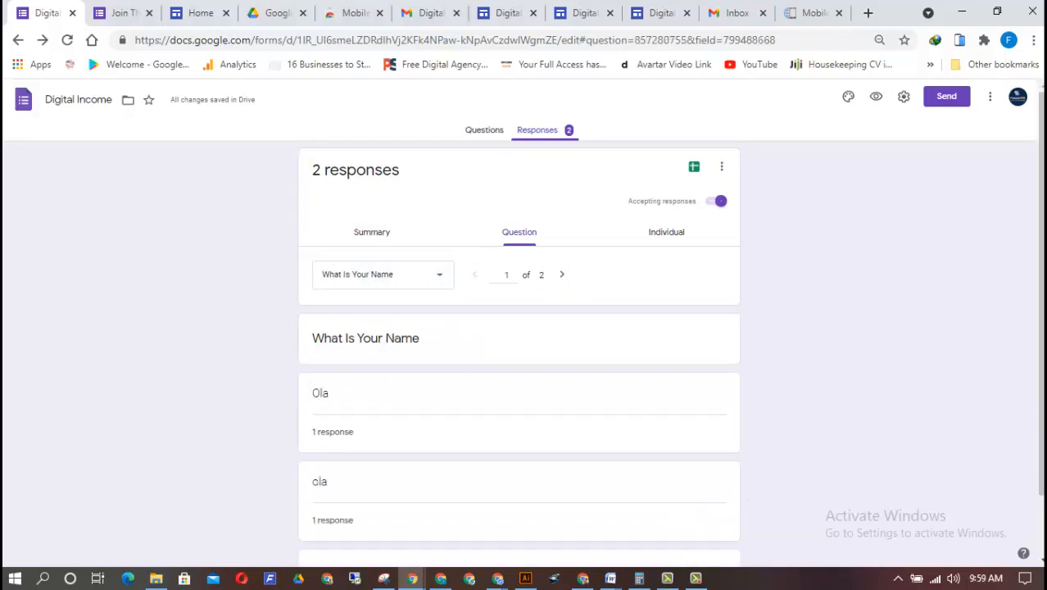
pyautogui.moveTo(1041, 418); pyautogui.dragTo(978, 133)
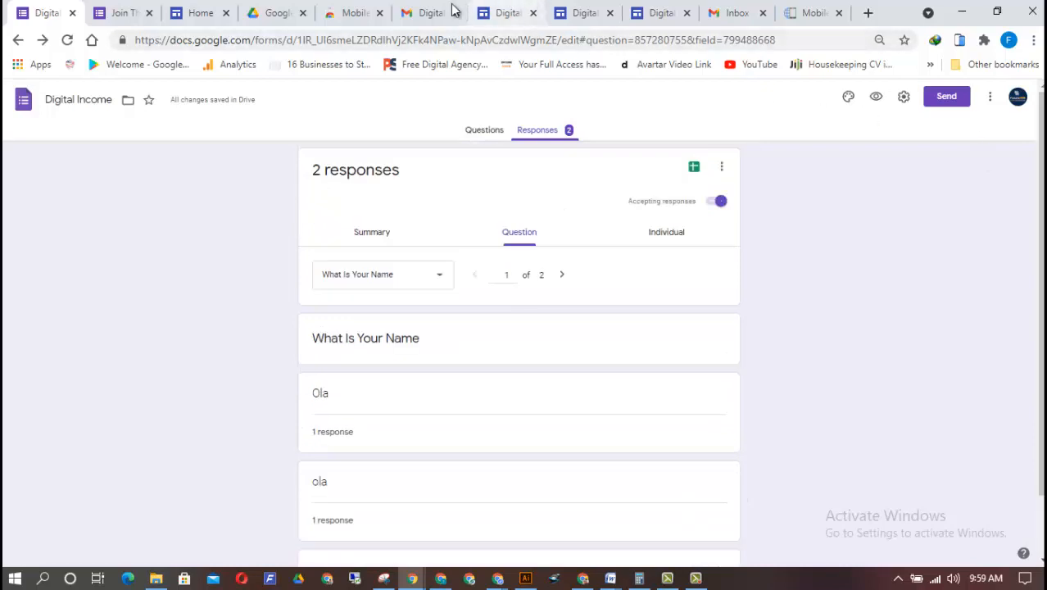
# Go back to the published Digital Income Lander page and show the embedded form's Submit button
pyautogui.click(176, 7)
pyautogui.click(658, 9)
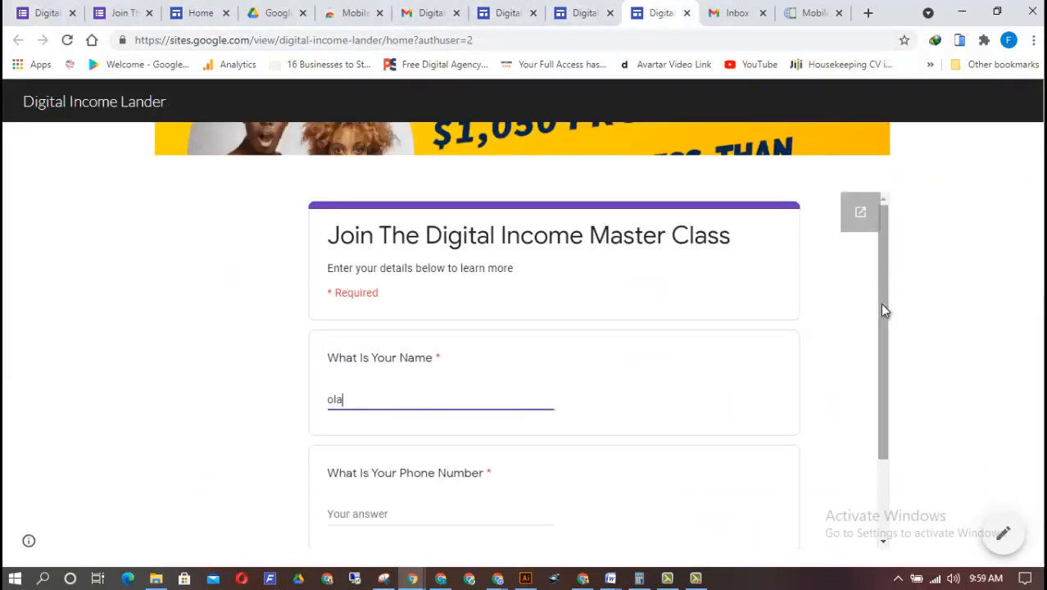
pyautogui.moveTo(881, 302); pyautogui.dragTo(891, 403)
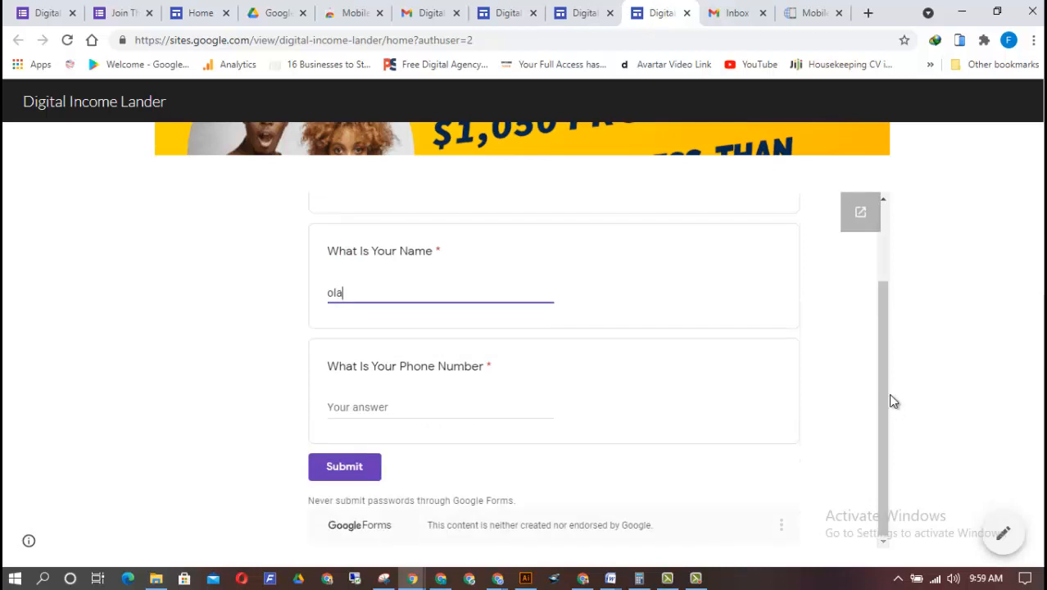